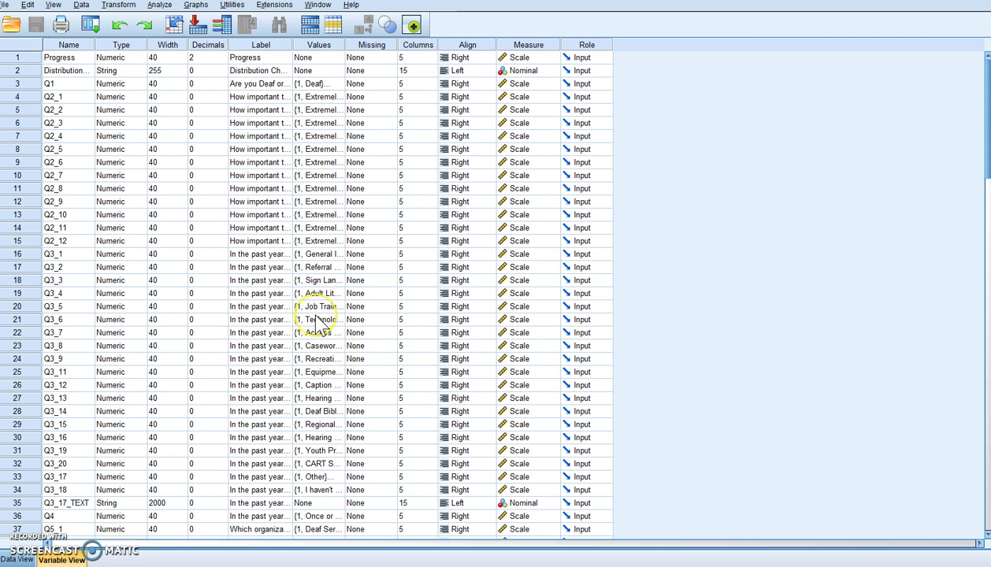
Step: Examine the value labels of Q2_1 for the direction of its five-point importance scale, leaving them unchanged
{"action": "left_click", "coordinate": [339, 97]}
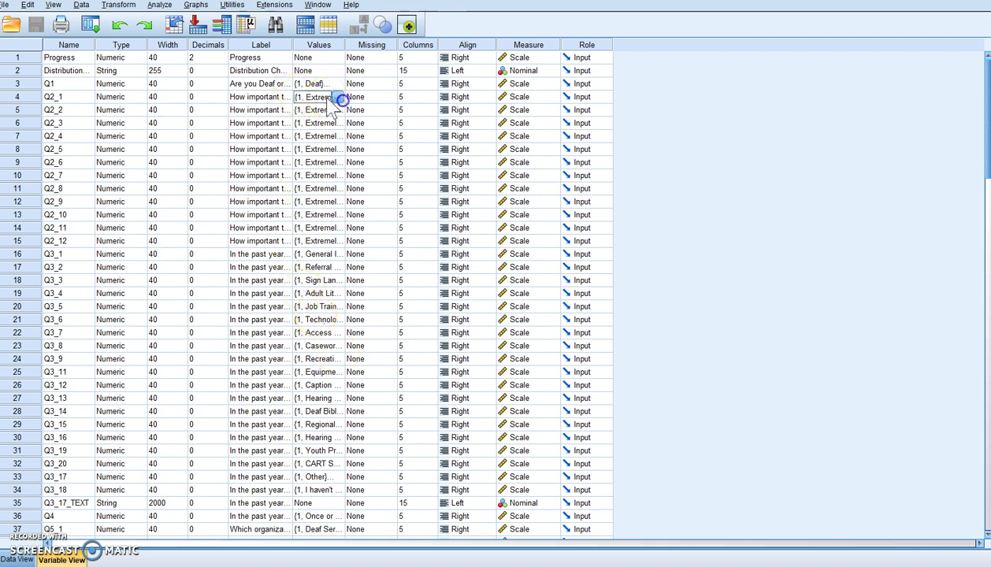
{"action": "left_click", "coordinate": [340, 97]}
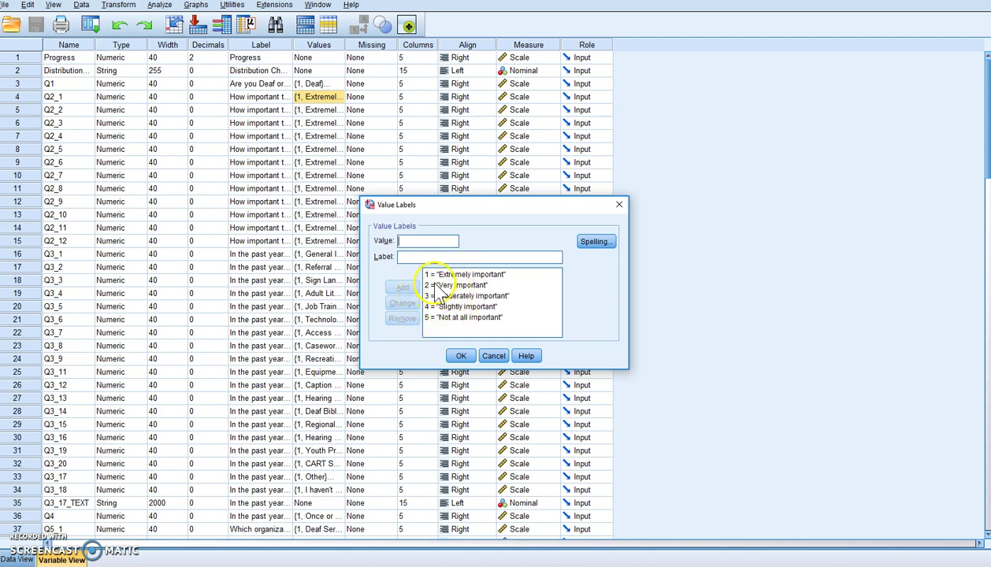
{"action": "left_click", "coordinate": [434, 331]}
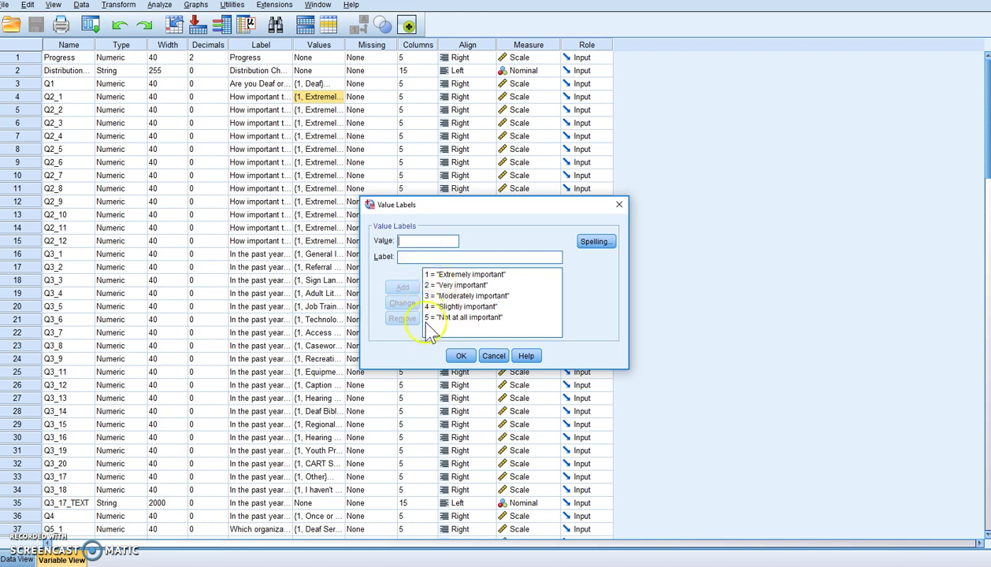
{"action": "left_click", "coordinate": [445, 319]}
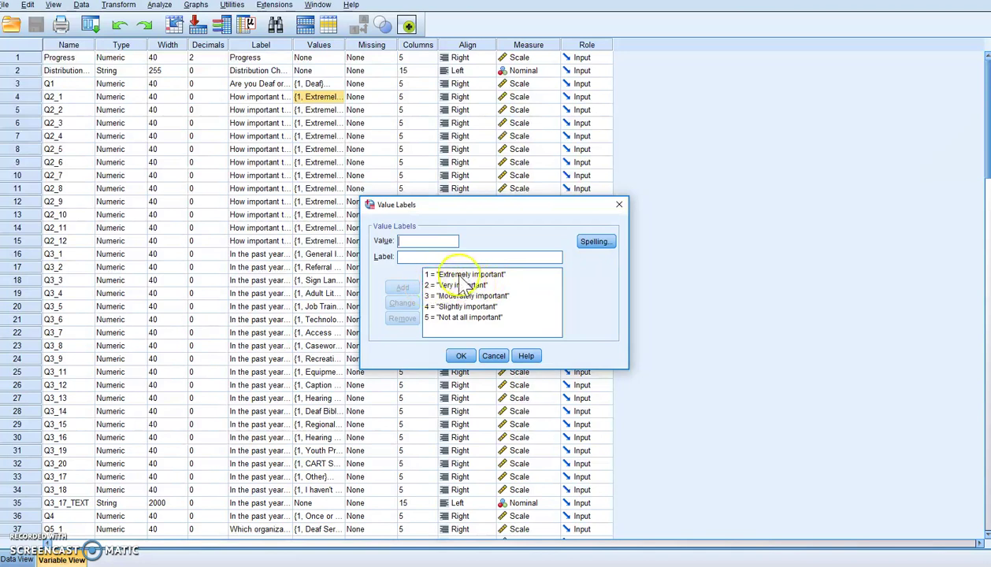
{"action": "left_click", "coordinate": [471, 328]}
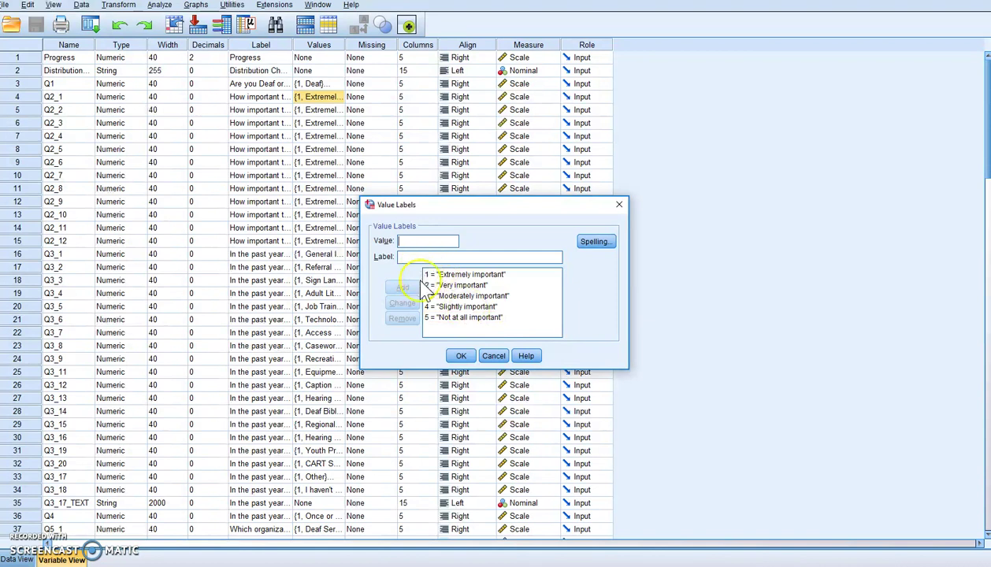
{"action": "left_click", "coordinate": [453, 309]}
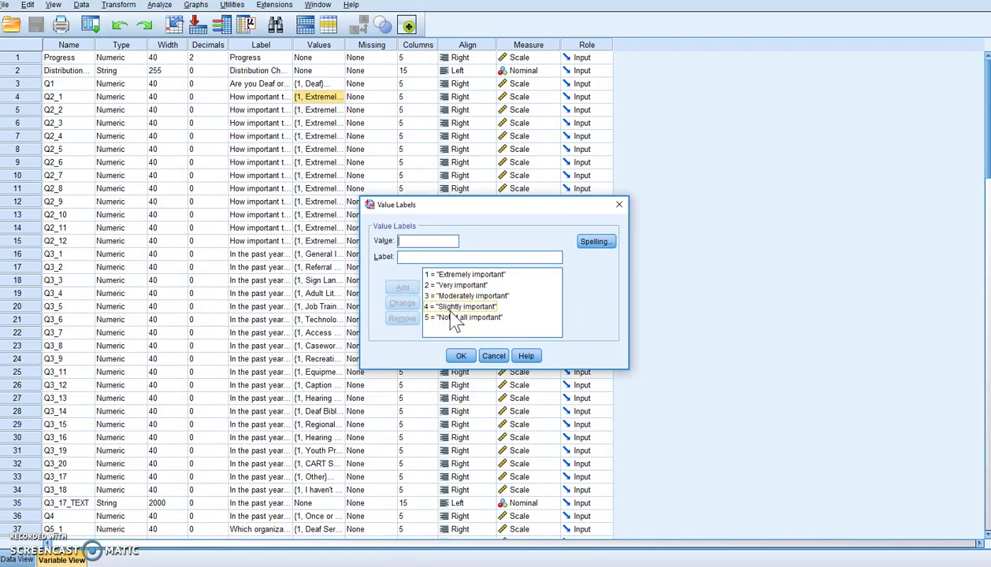
{"action": "key", "text": "Tab"}
{"action": "left_click", "coordinate": [494, 356]}
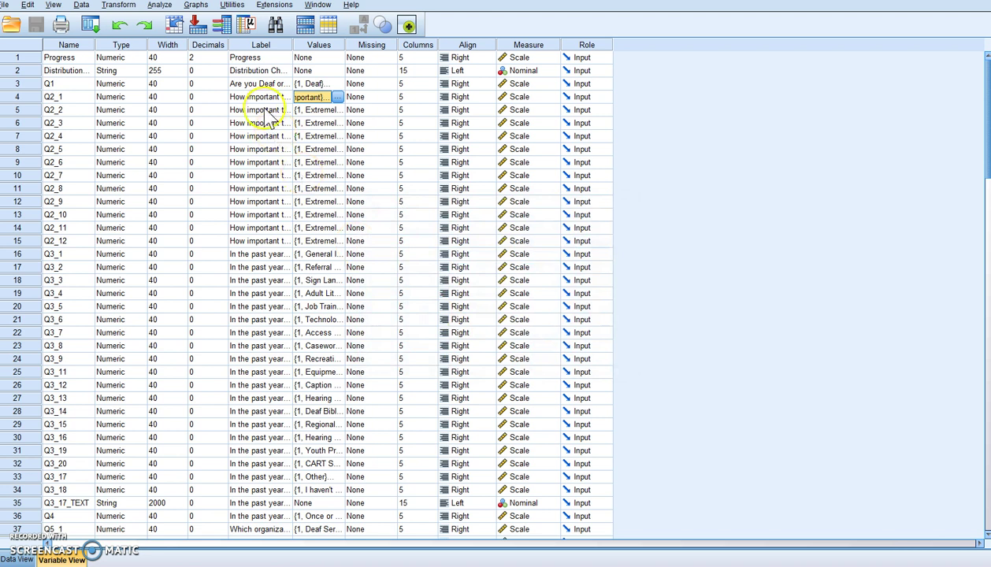
Step: Run Frequencies with frequency tables for the twelve "How important to you" variables, Q2_1 through Q2_12, without extra statistics
{"action": "left_click", "coordinate": [158, 6]}
{"action": "mouse_move", "coordinate": [228, 34]}
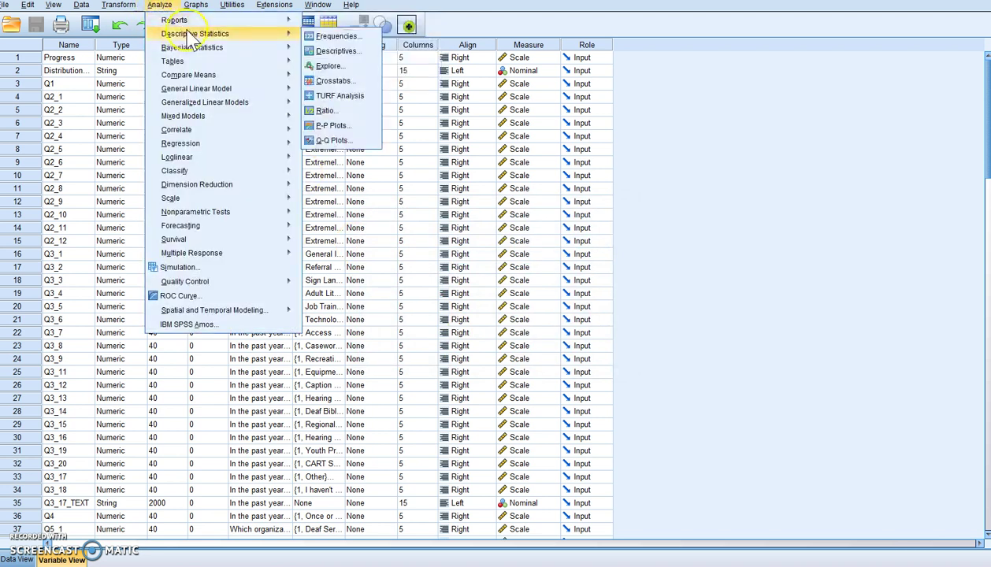
{"action": "left_click", "coordinate": [343, 41]}
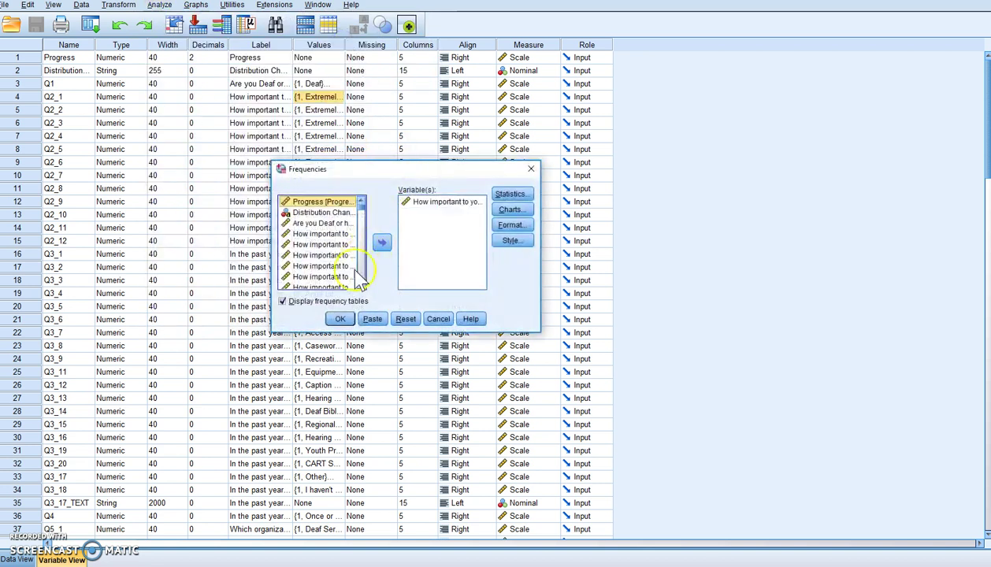
{"action": "left_click", "coordinate": [431, 202]}
{"action": "left_click", "coordinate": [383, 242]}
{"action": "left_click", "coordinate": [322, 235]}
{"action": "mouse_move", "coordinate": [323, 245]}
{"action": "left_mouse_down"}
{"action": "mouse_move", "coordinate": [341, 272]}
{"action": "mouse_move", "coordinate": [333, 258]}
{"action": "left_mouse_up"}
{"action": "left_click", "coordinate": [383, 243]}
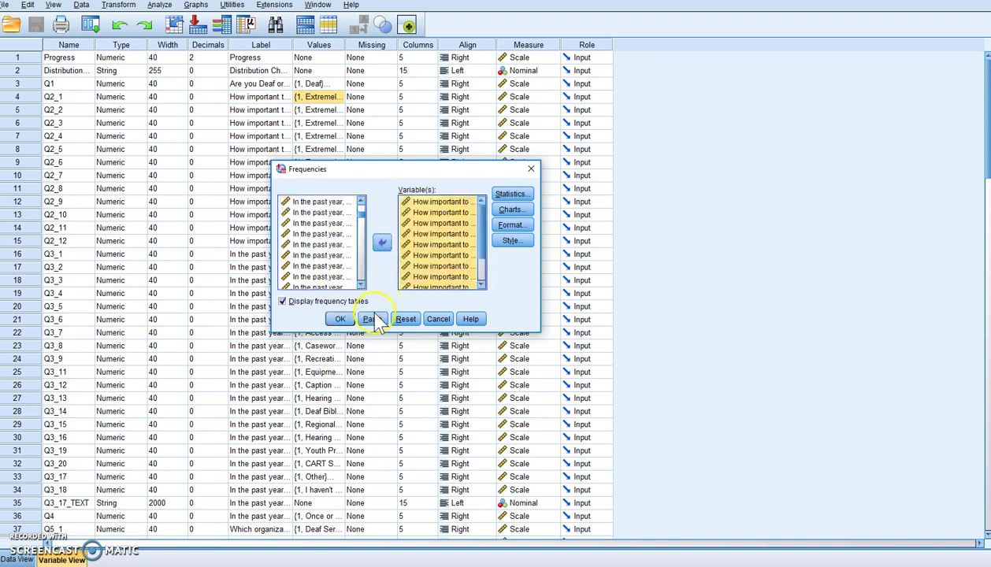
{"action": "left_click", "coordinate": [512, 193]}
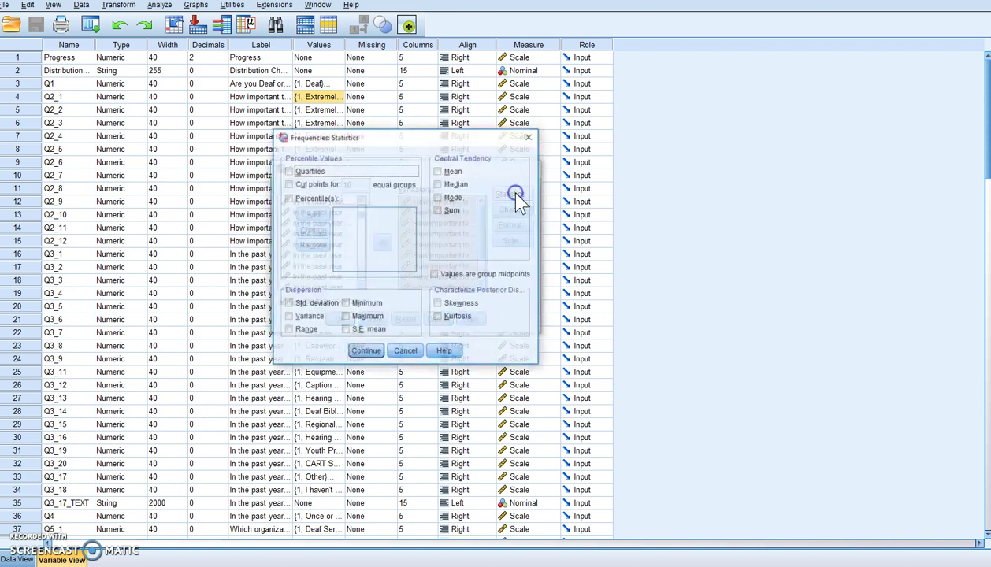
{"action": "left_click", "coordinate": [405, 351]}
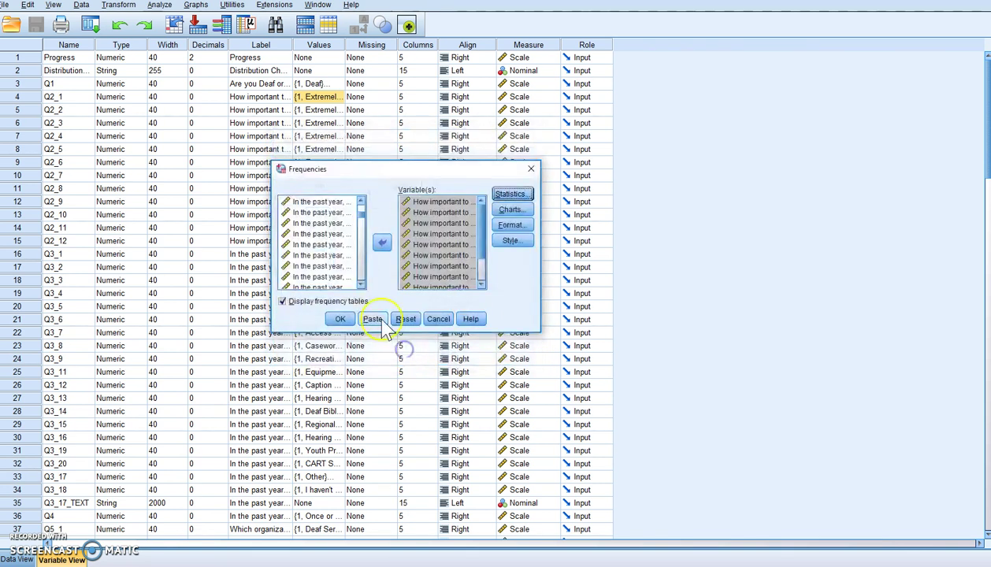
{"action": "left_click", "coordinate": [339, 319]}
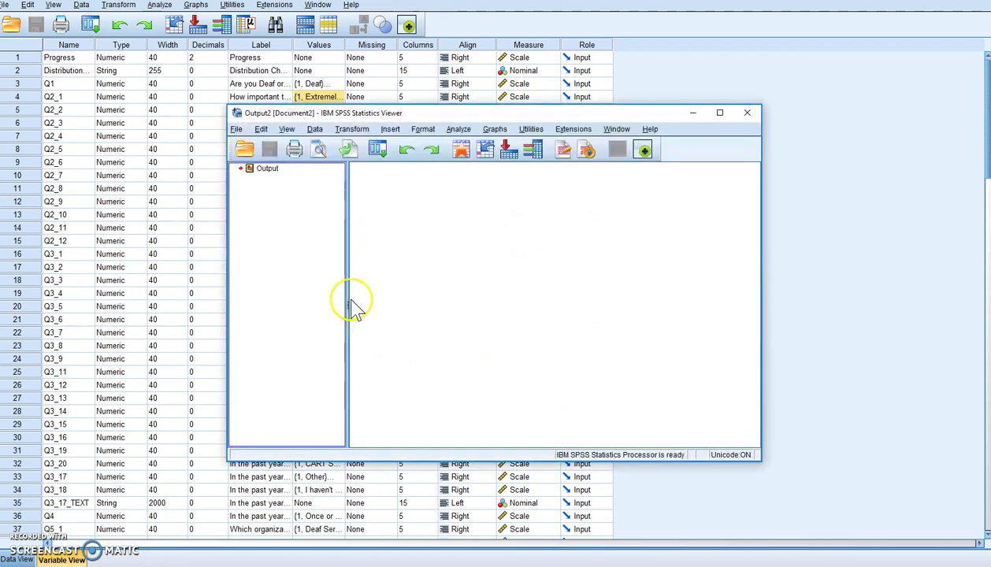
Step: Review the frequency tables of the Q2 importance items in the output and return to the variable list
{"action": "scroll", "coordinate": [473, 315], "scroll_direction": "down", "scroll_amount": 5}
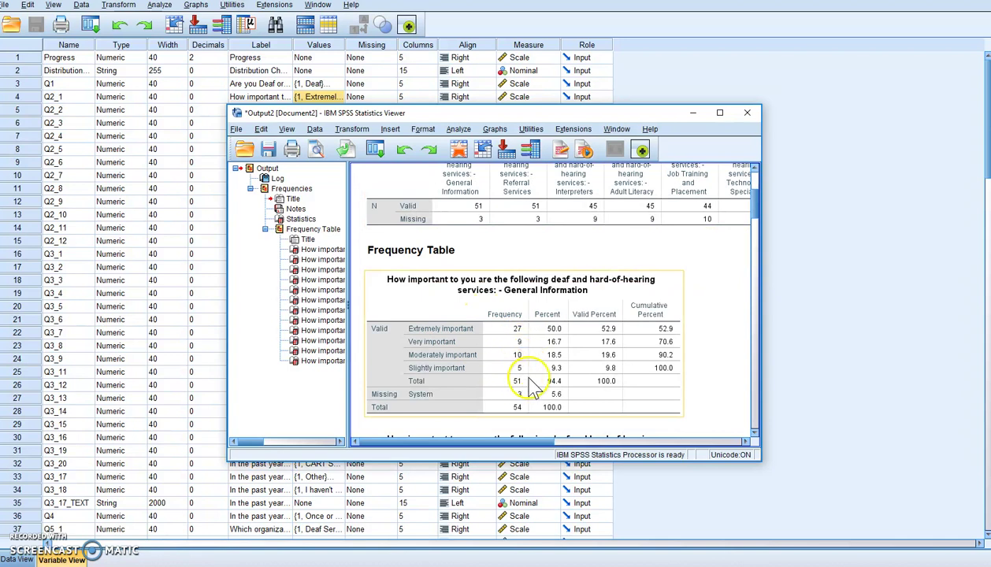
{"action": "scroll", "coordinate": [520, 376], "scroll_direction": "down", "scroll_amount": 4}
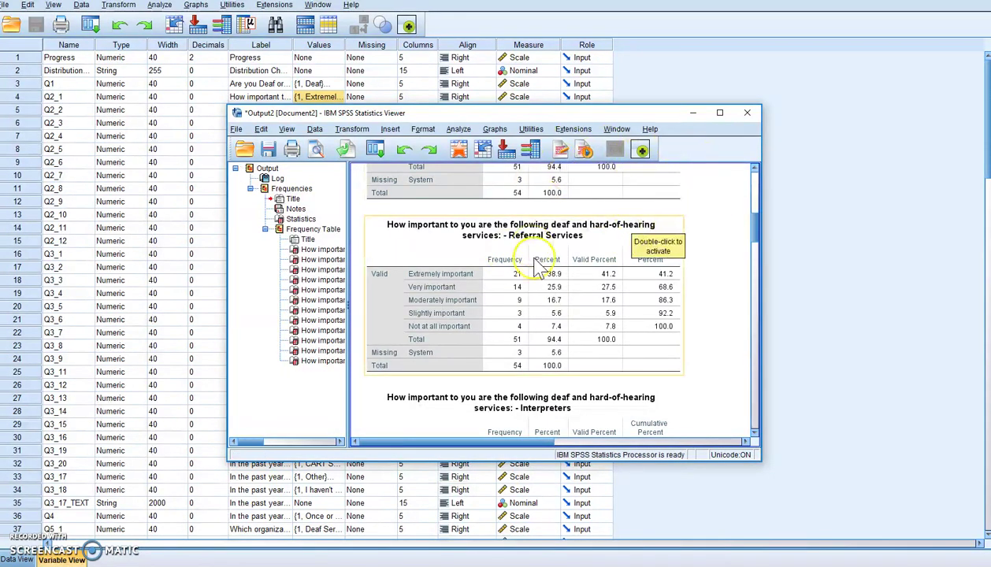
{"action": "scroll", "coordinate": [536, 307], "scroll_direction": "down", "scroll_amount": 7}
{"action": "scroll", "coordinate": [520, 362], "scroll_direction": "down", "scroll_amount": 3}
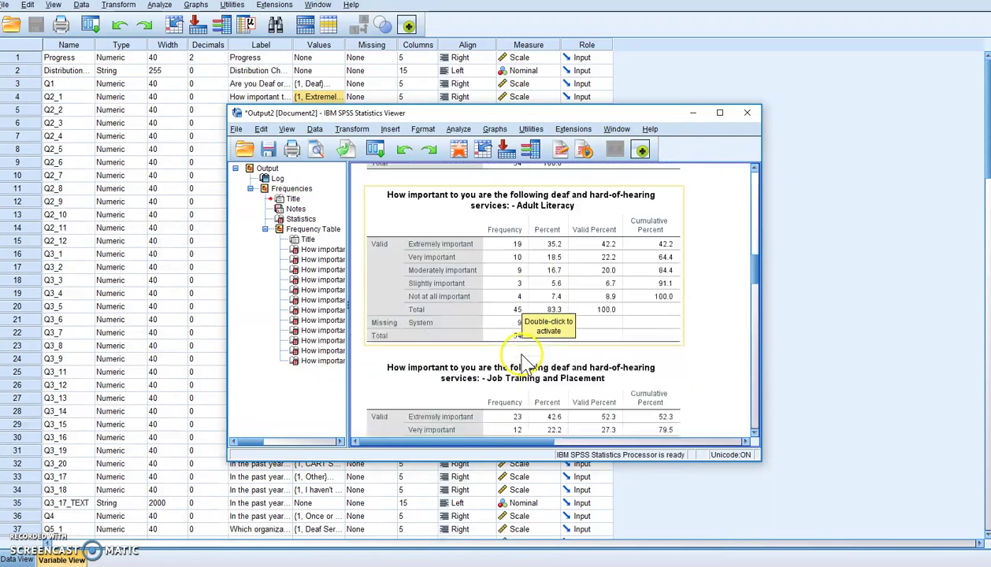
{"action": "left_click", "coordinate": [696, 112]}
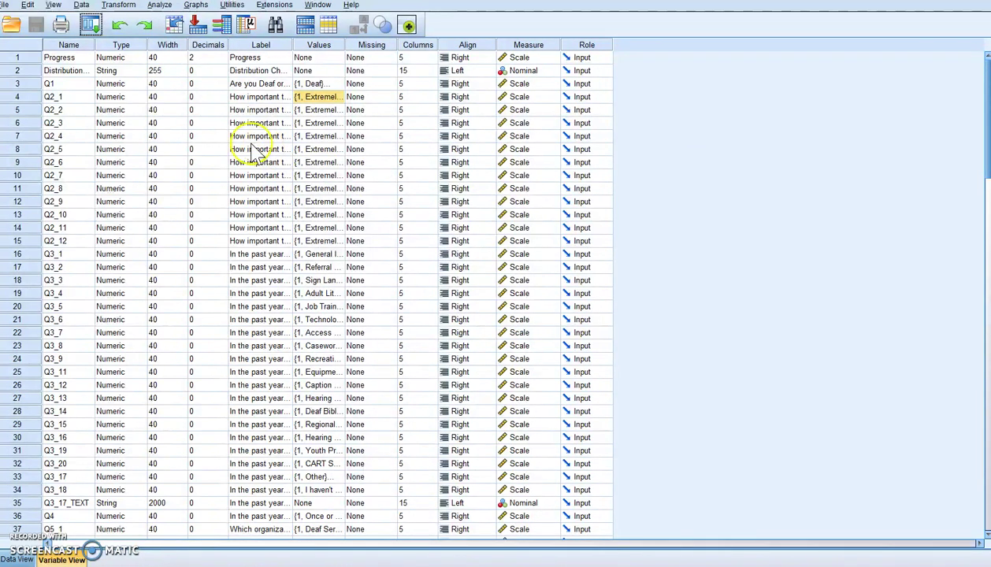
Step: Start a Recode into Same Variables transformation
{"action": "left_click", "coordinate": [355, 105]}
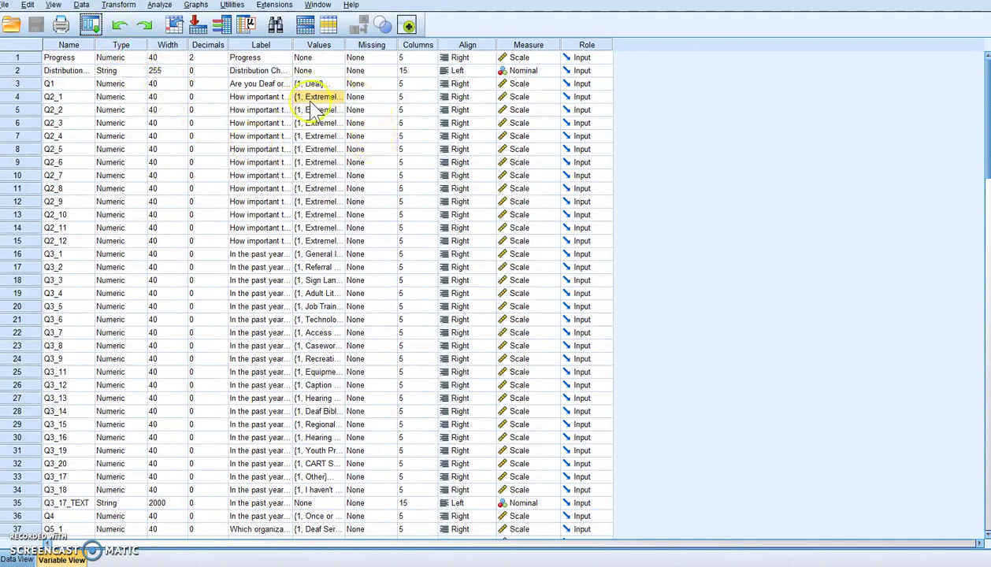
{"action": "left_click", "coordinate": [117, 5]}
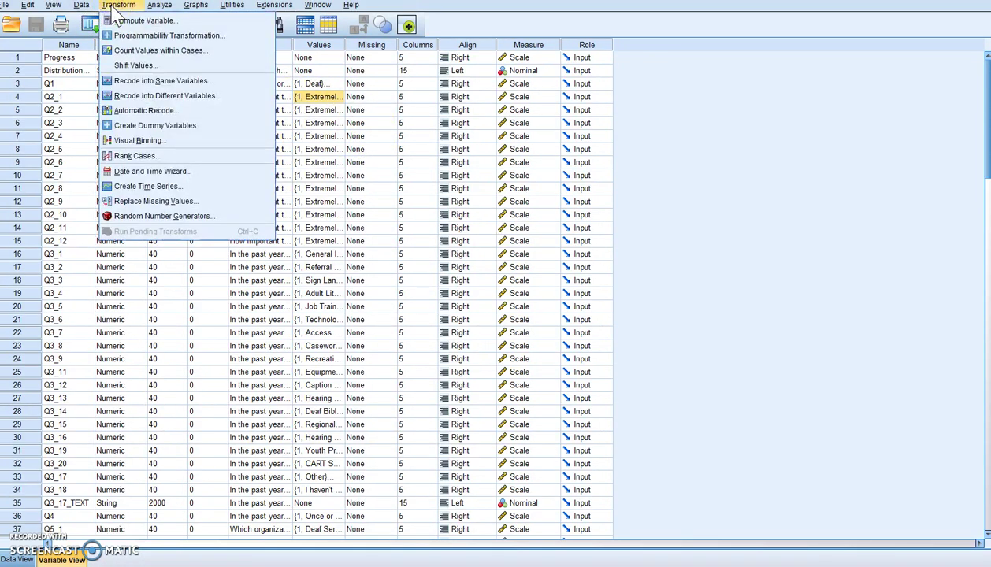
{"action": "left_click", "coordinate": [135, 82]}
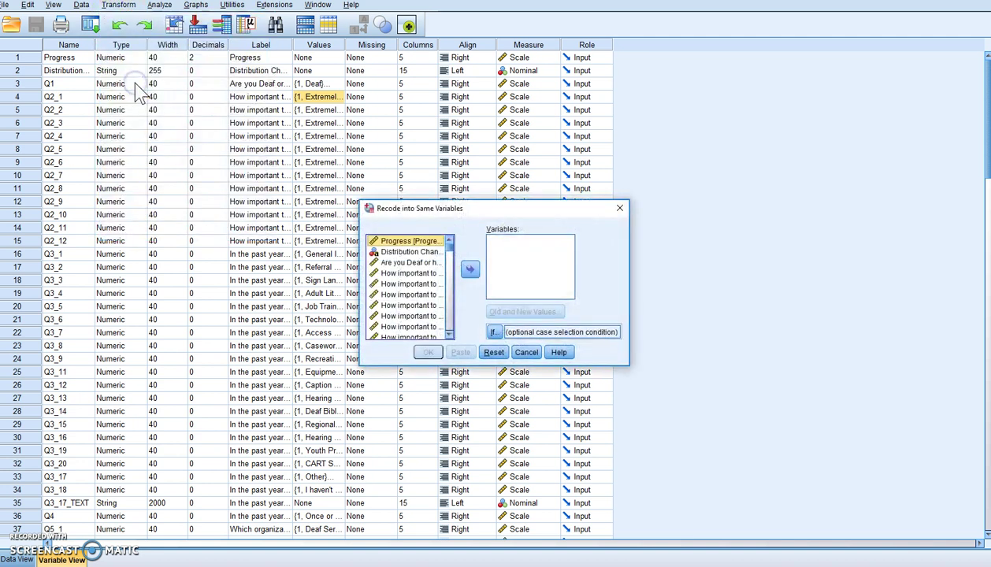
{"action": "left_click", "coordinate": [419, 273]}
{"action": "left_click", "coordinate": [450, 334]}
{"action": "left_click", "coordinate": [450, 334]}
{"action": "left_click", "coordinate": [449, 334]}
{"action": "left_click", "coordinate": [450, 334]}
{"action": "left_click", "coordinate": [450, 334]}
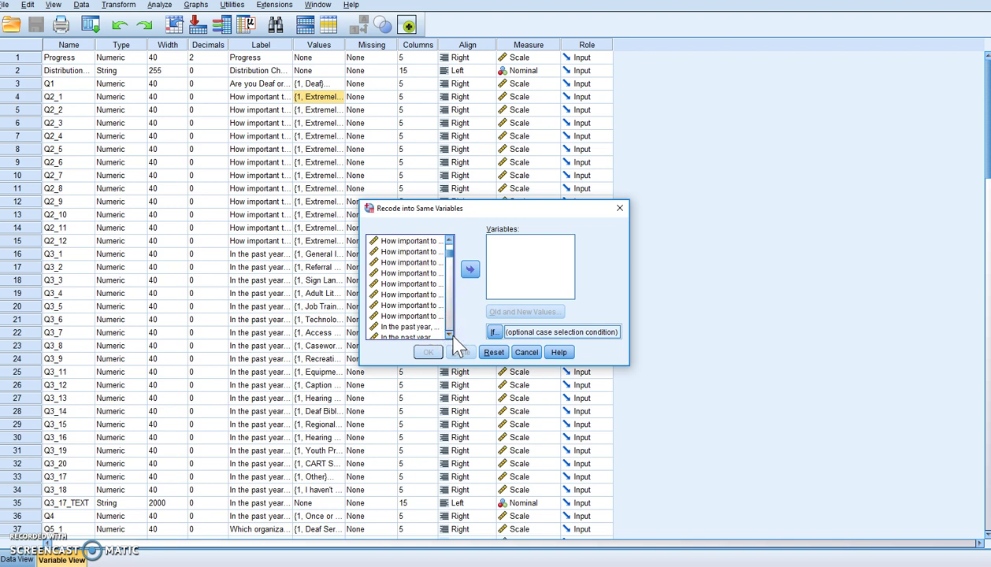
{"action": "left_click", "coordinate": [410, 316], "text": "shift"}
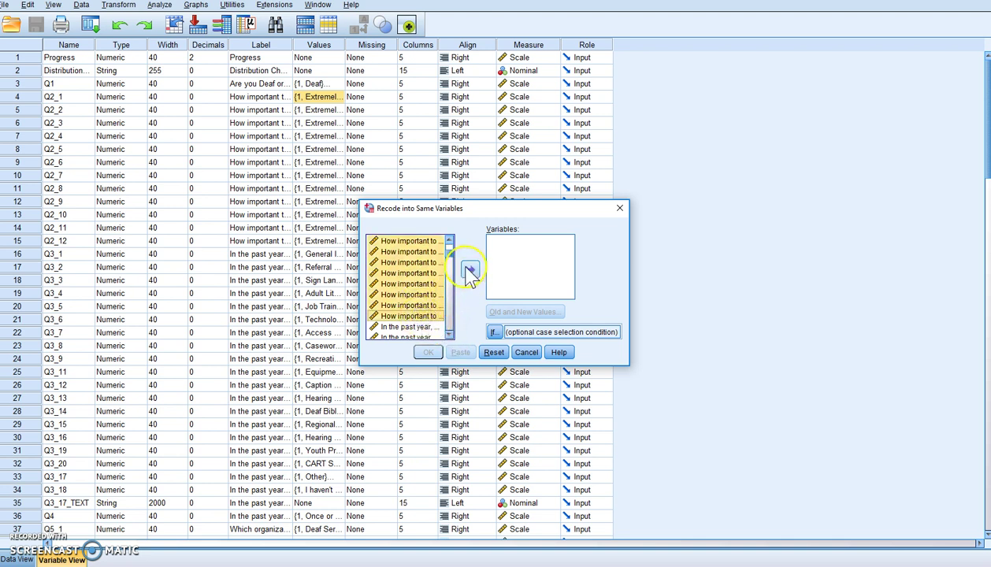
{"action": "left_click", "coordinate": [470, 270]}
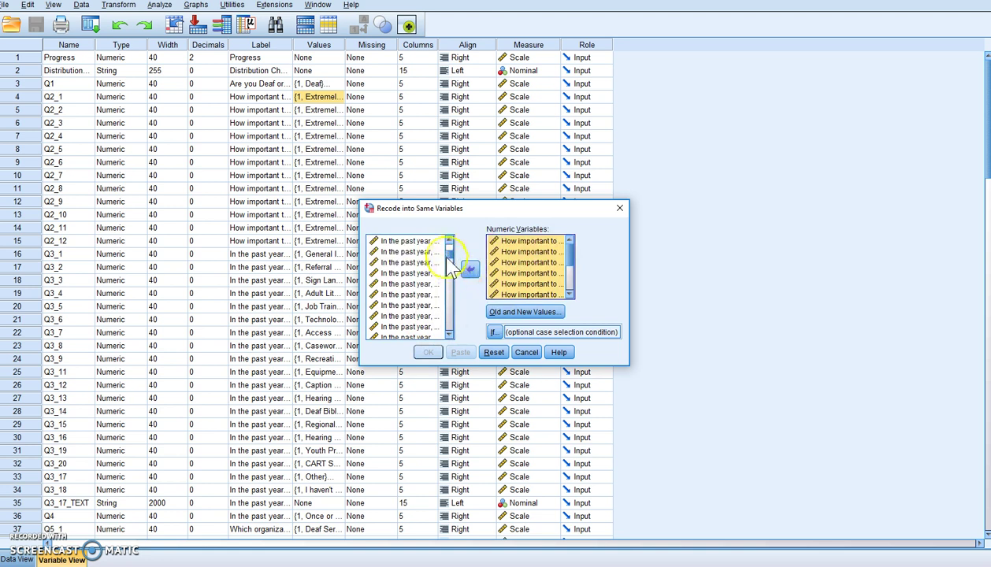
{"action": "left_click", "coordinate": [471, 271]}
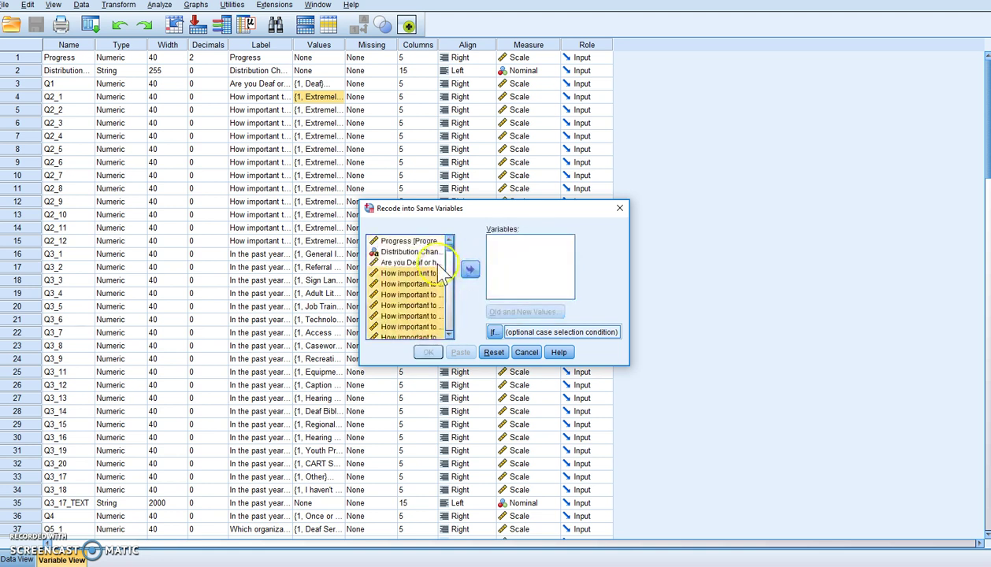
Step: Add all twelve "How important to you" variables, Q2_1 through Q2_12, to the variables being recoded
{"action": "left_click", "coordinate": [421, 274]}
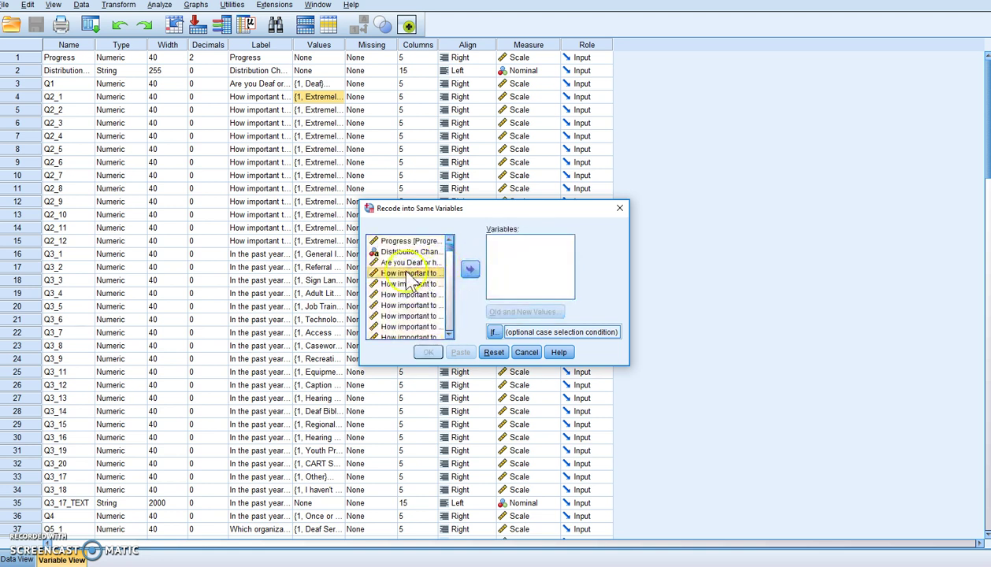
{"action": "scroll", "coordinate": [427, 292], "scroll_direction": "down", "scroll_amount": 2}
{"action": "scroll", "coordinate": [424, 301], "scroll_direction": "down", "scroll_amount": 1}
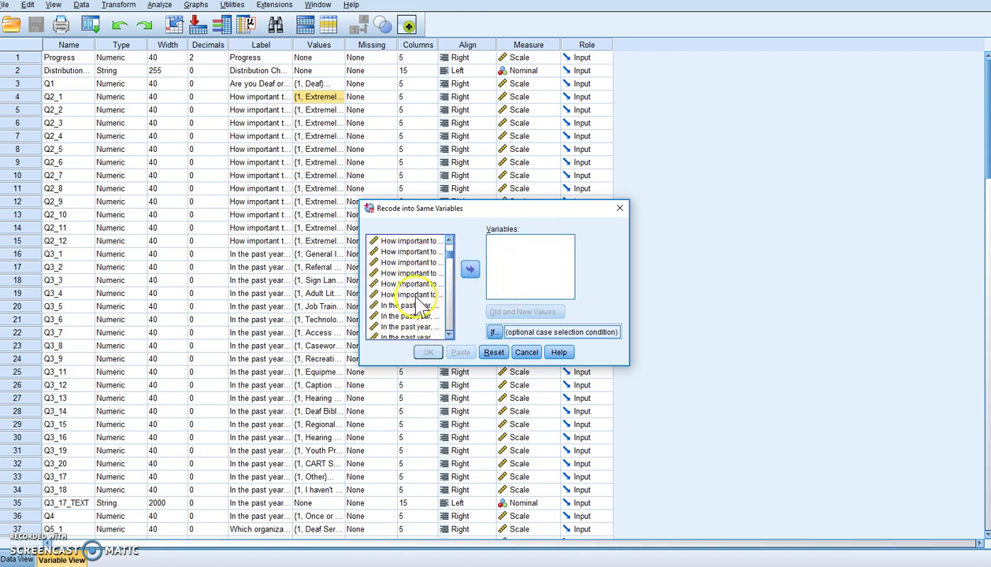
{"action": "left_click", "coordinate": [415, 295], "text": "shift"}
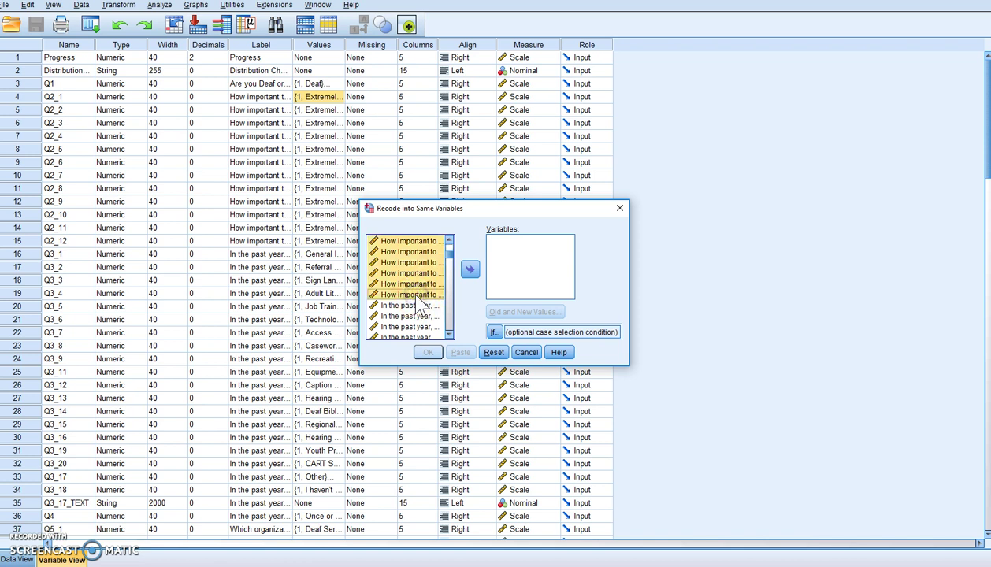
{"action": "left_click", "coordinate": [473, 271]}
{"action": "left_click", "coordinate": [473, 271]}
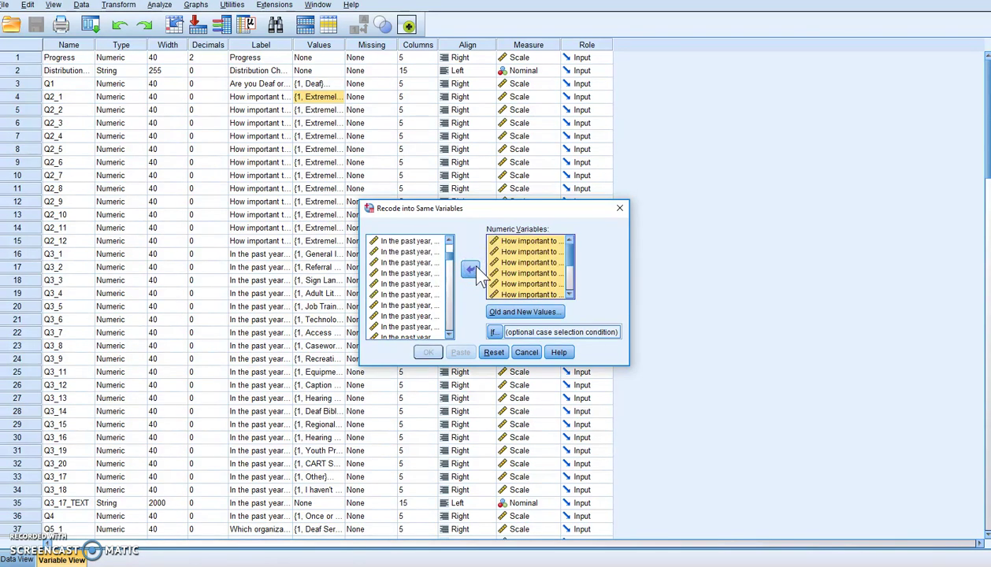
{"action": "left_click", "coordinate": [528, 244]}
Step: Define the first two reverse-coding rules for old and new values: 1 becomes 5 and 2 becomes 4
{"action": "left_click", "coordinate": [533, 312]}
{"action": "left_click", "coordinate": [366, 221]}
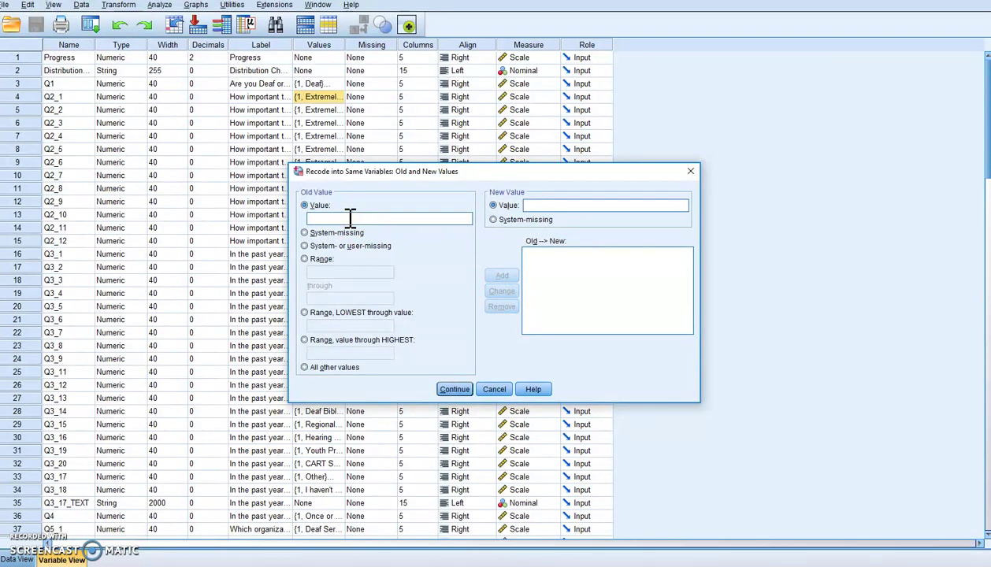
{"action": "left_click", "coordinate": [539, 206]}
{"action": "type", "text": "5"}
{"action": "left_click", "coordinate": [504, 276]}
{"action": "left_click", "coordinate": [545, 205]}
{"action": "type", "text": "4"}
{"action": "left_click", "coordinate": [503, 276]}
Step: Add the recode rules that keep 3 as 3 and change 4 to 2
{"action": "left_click", "coordinate": [325, 218]}
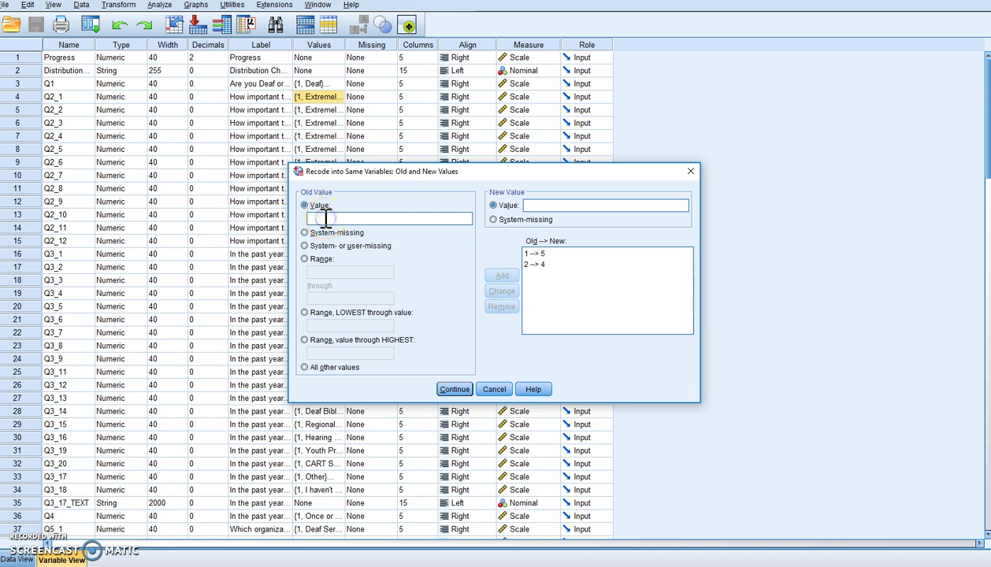
{"action": "type", "text": "3"}
{"action": "left_click", "coordinate": [539, 206]}
{"action": "type", "text": "3"}
{"action": "left_click", "coordinate": [504, 275]}
{"action": "left_click", "coordinate": [346, 218]}
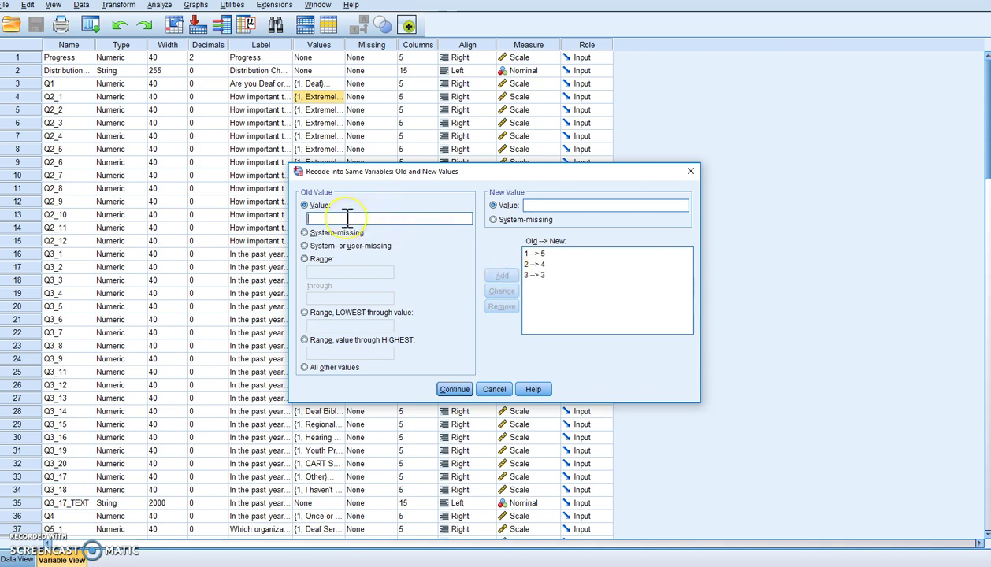
{"action": "type", "text": "4"}
{"action": "left_click", "coordinate": [545, 204]}
{"action": "type", "text": "2"}
{"action": "left_click", "coordinate": [501, 276]}
Step: Add the rule that changes 5 to 1 and run the recode on the Q2 variables
{"action": "left_click", "coordinate": [328, 218]}
{"action": "type", "text": "5"}
{"action": "left_click", "coordinate": [535, 206]}
{"action": "type", "text": "1"}
{"action": "left_click", "coordinate": [505, 276]}
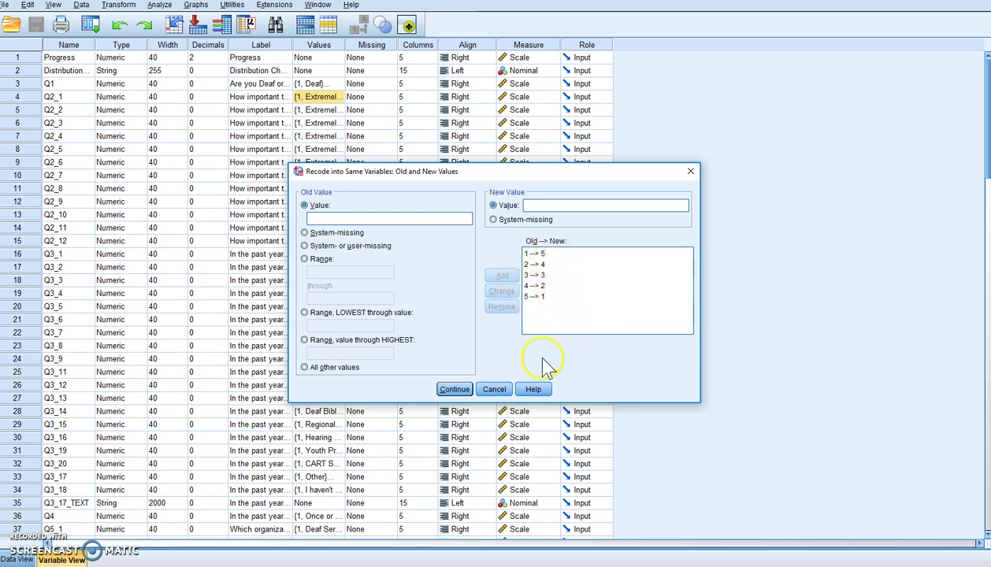
{"action": "left_click", "coordinate": [455, 390]}
{"action": "left_click", "coordinate": [427, 353]}
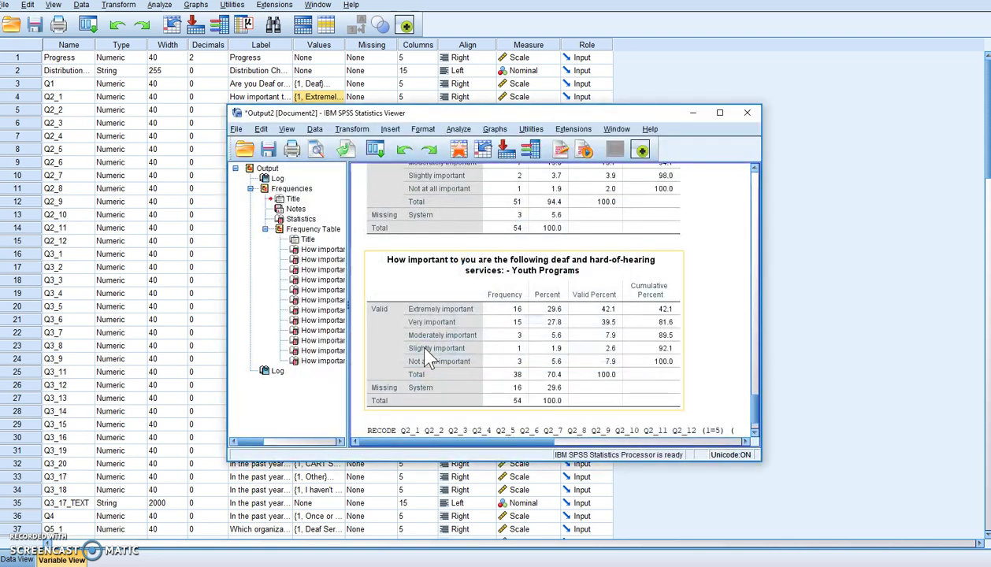
Step: Inspect the recoded responses of Q2_1 through Q2_12 in the case-by-case data
{"action": "left_click", "coordinate": [17, 559]}
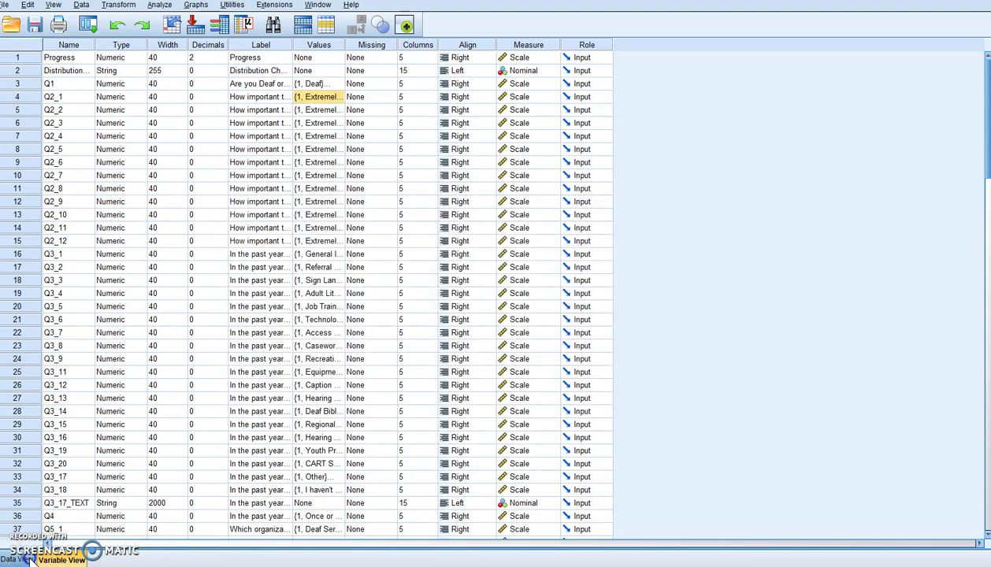
{"action": "left_click", "coordinate": [591, 542]}
{"action": "left_click_drag", "start_coordinate": [252, 542], "coordinate": [75, 551]}
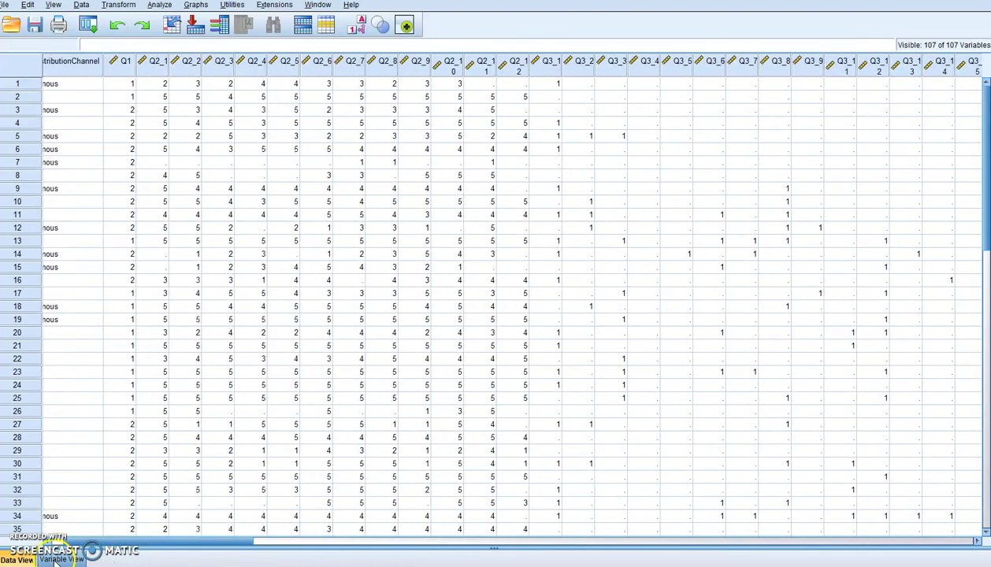
Step: Generate frequency tables for the Q2_1 to Q2_12 importance items to check their labels, and close the output without saving
{"action": "left_click", "coordinate": [56, 559]}
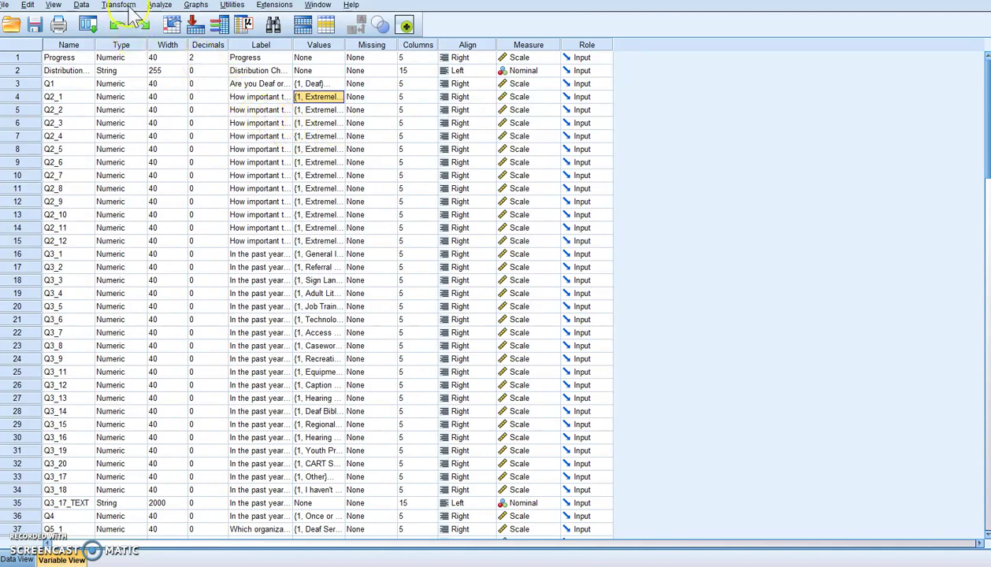
{"action": "left_click", "coordinate": [159, 8]}
{"action": "mouse_move", "coordinate": [233, 35]}
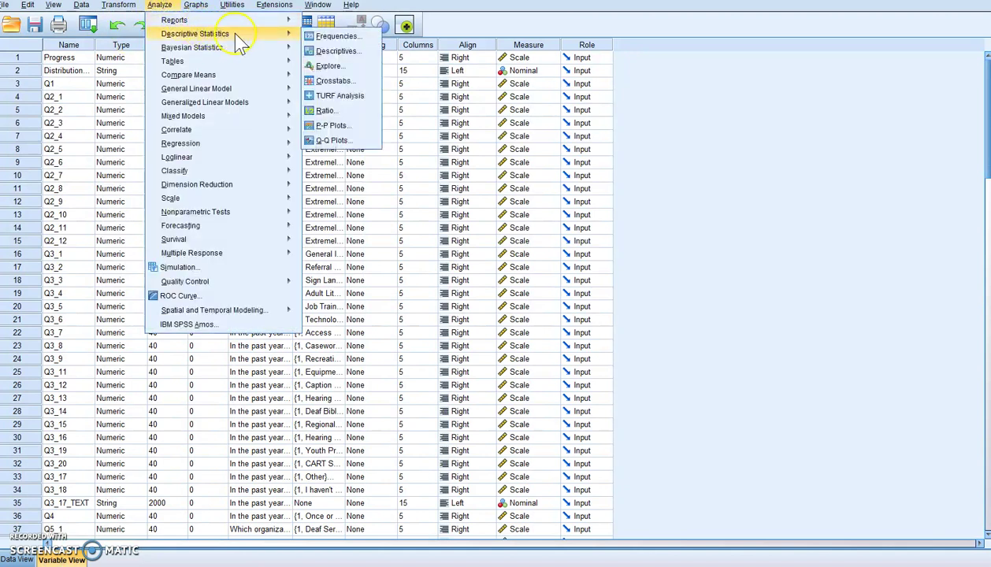
{"action": "left_click", "coordinate": [363, 37]}
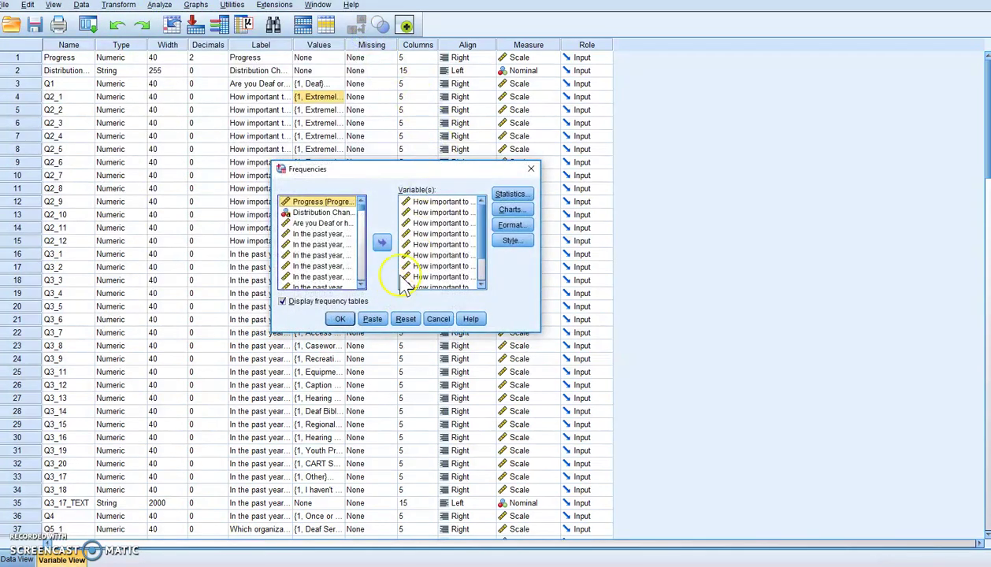
{"action": "left_click", "coordinate": [340, 319]}
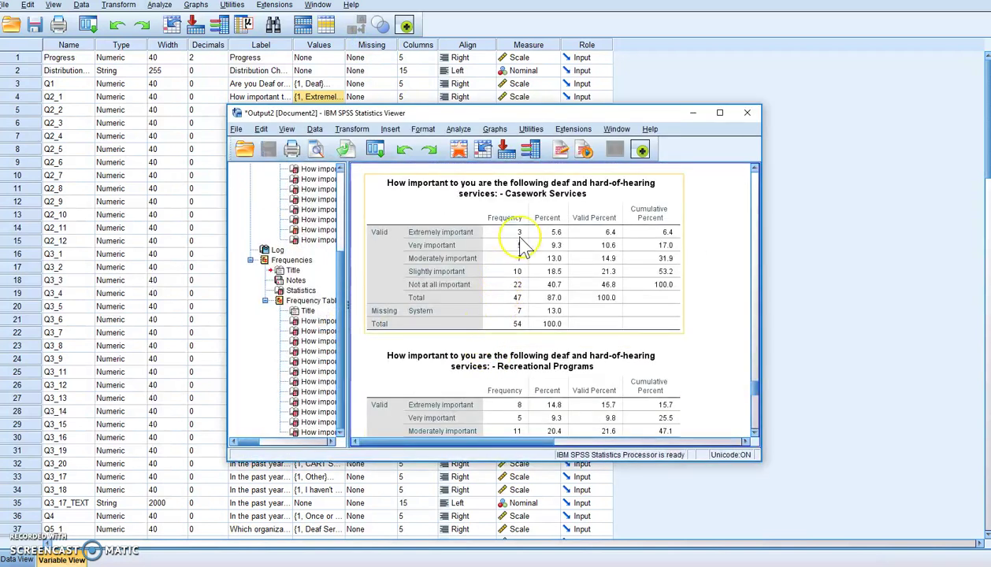
{"action": "left_click", "coordinate": [748, 114]}
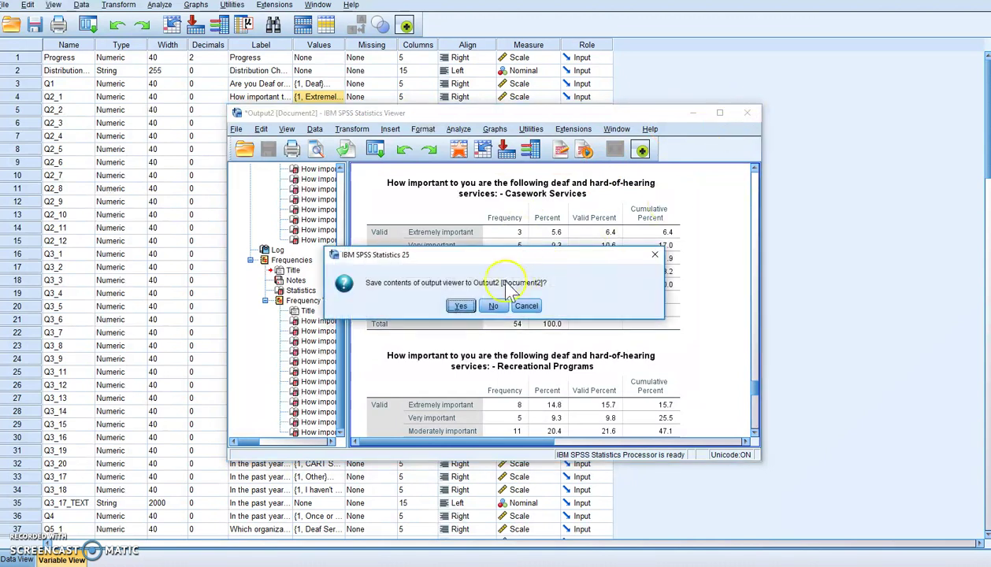
{"action": "left_click", "coordinate": [492, 307]}
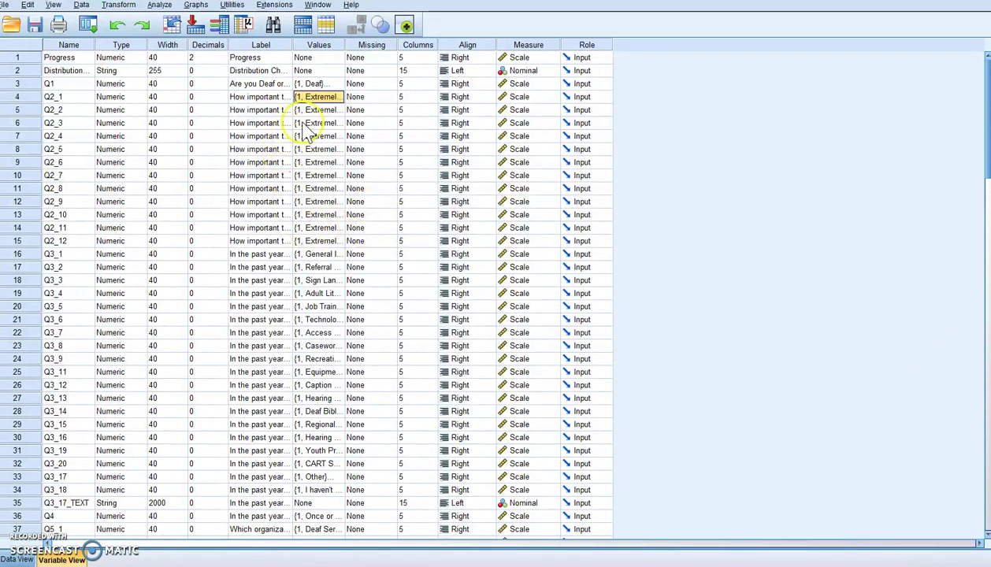
Step: In the value labels of Q2_1, move "Extremely important" from 1 to the temporary value 55
{"action": "left_click", "coordinate": [340, 97]}
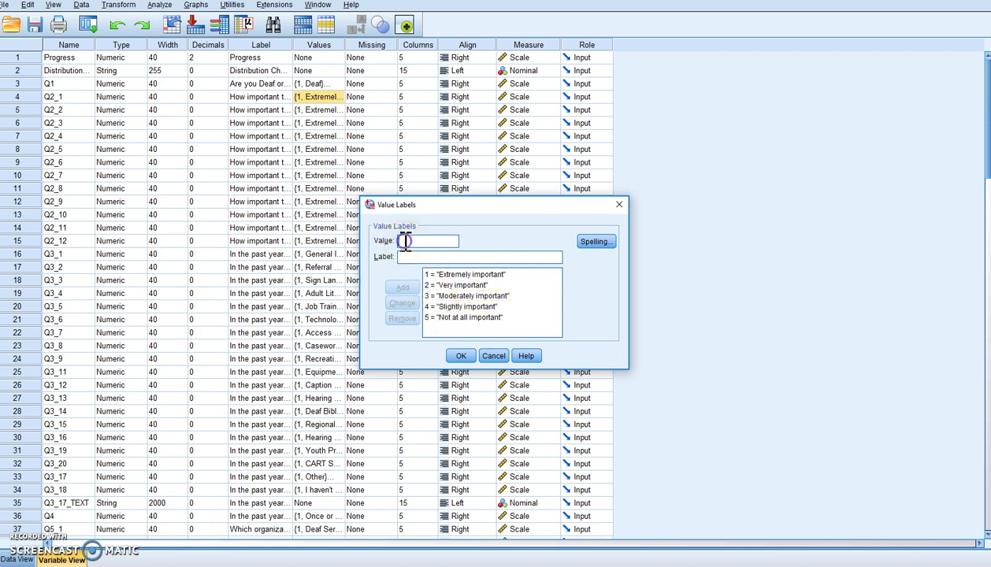
{"action": "left_click", "coordinate": [465, 275]}
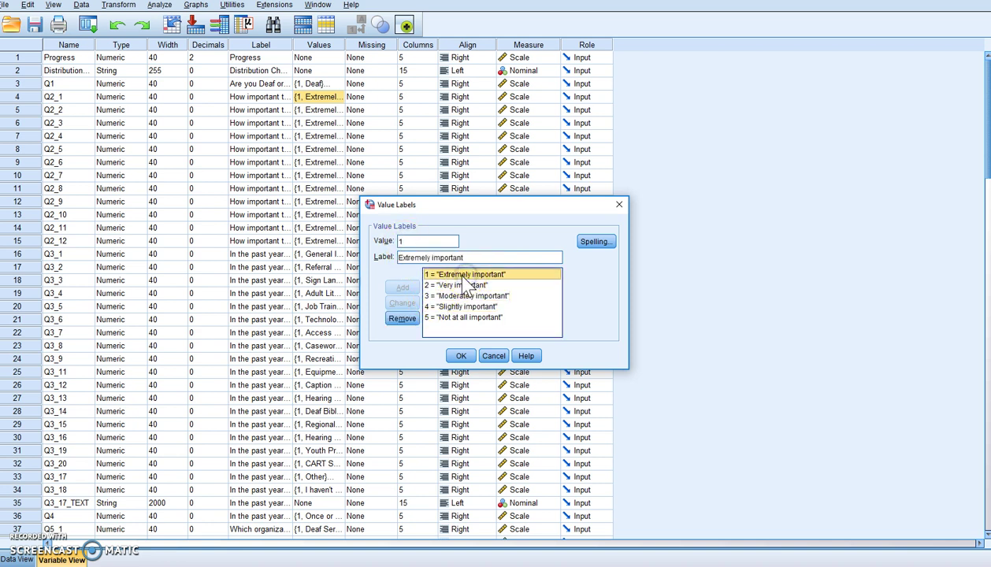
{"action": "left_click", "coordinate": [415, 243]}
{"action": "left_click", "coordinate": [397, 241]}
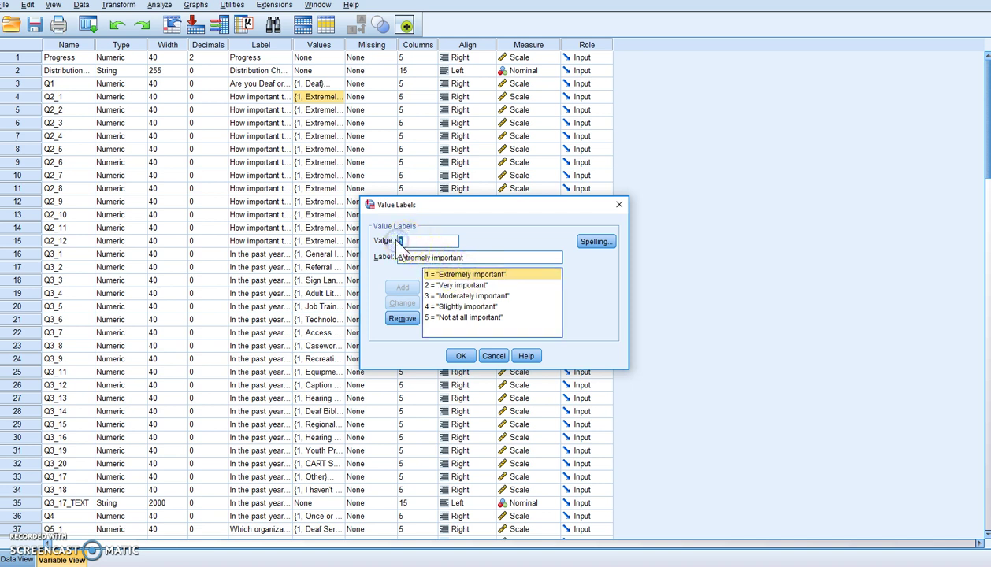
{"action": "type", "text": "55"}
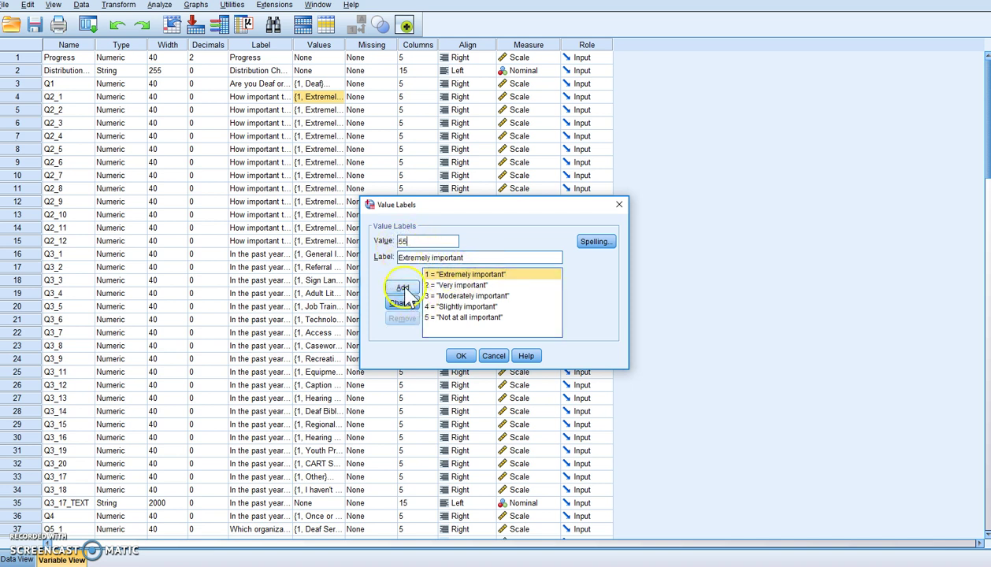
{"action": "left_click", "coordinate": [402, 289]}
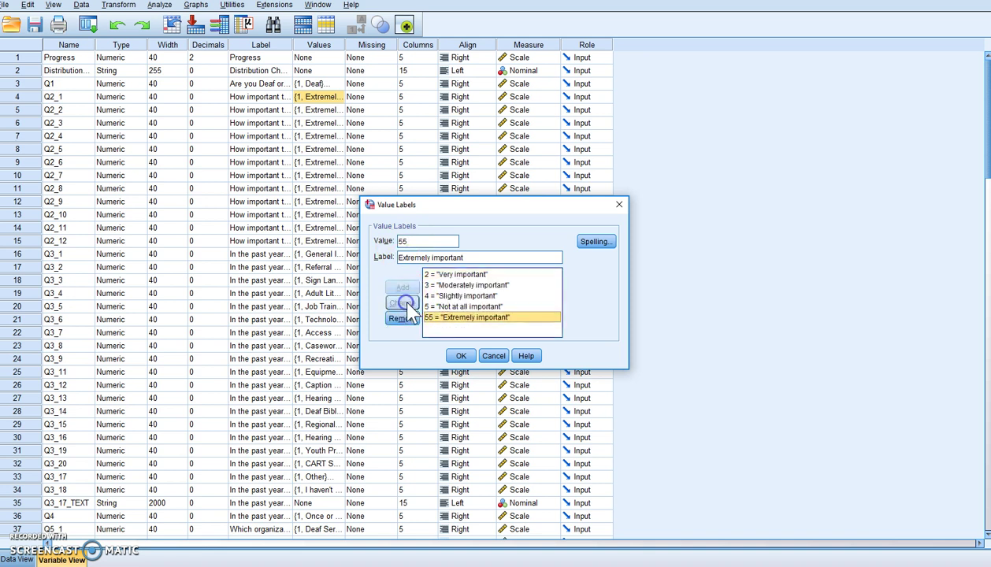
Step: Assign value 1 to the "Not at all important" label and value 5 to "Extremely important" for Q2_1
{"action": "left_click", "coordinate": [463, 307]}
{"action": "left_click", "coordinate": [411, 240]}
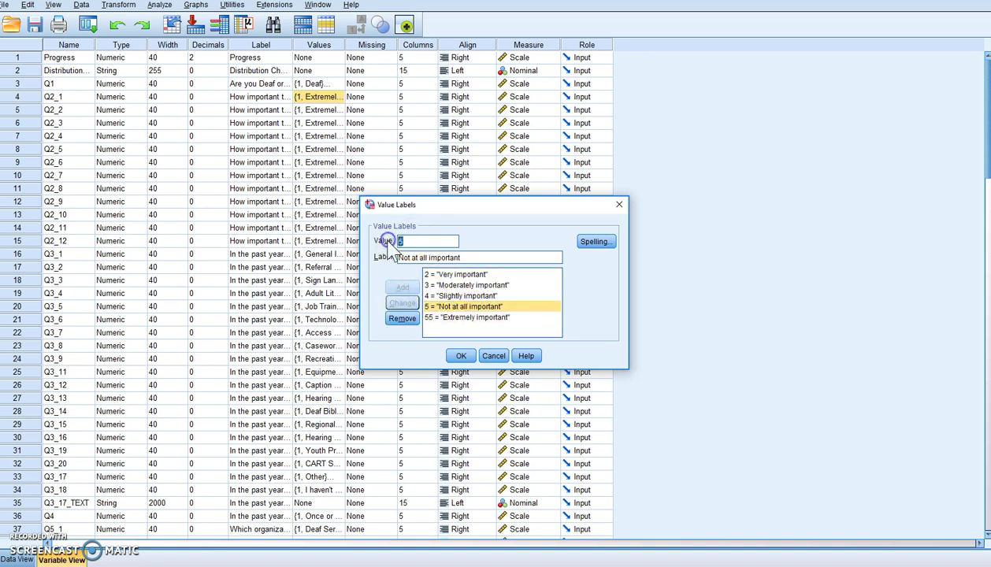
{"action": "type", "text": "1"}
{"action": "left_click", "coordinate": [402, 304]}
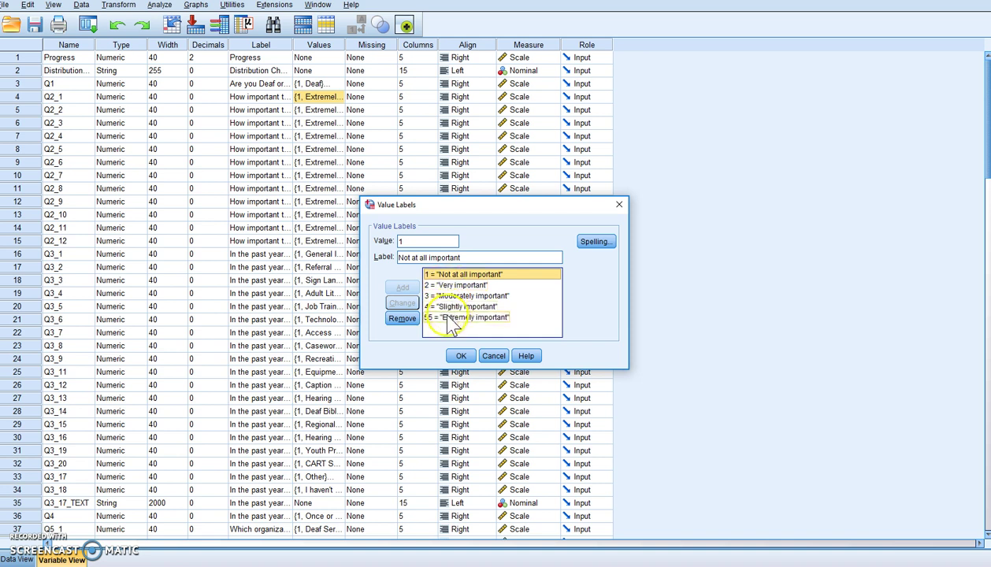
{"action": "left_click", "coordinate": [438, 317]}
{"action": "type", "text": "5"}
{"action": "left_click", "coordinate": [402, 303]}
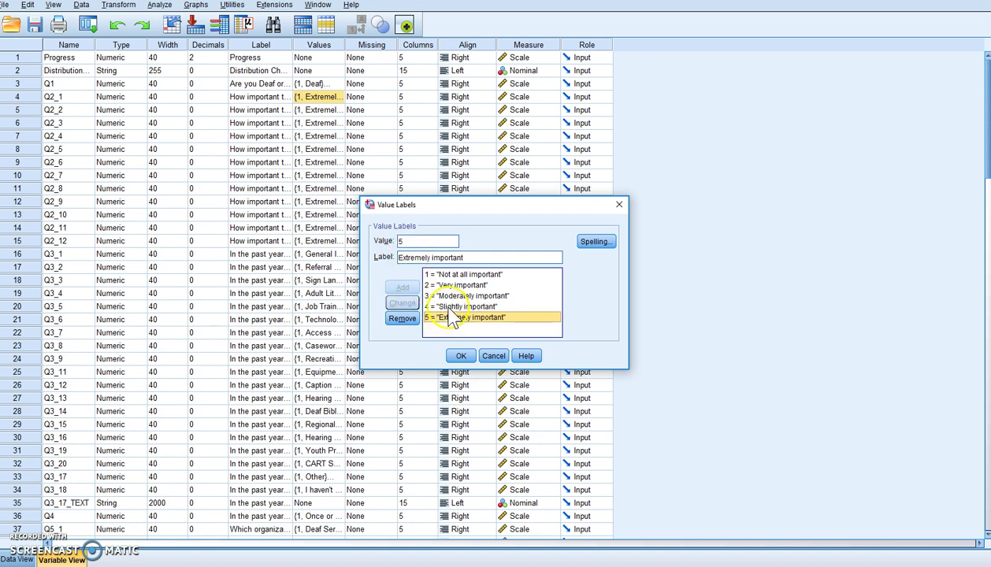
Step: Move the Q2_1 label "Very important" to the temporary value 44
{"action": "left_click", "coordinate": [447, 307]}
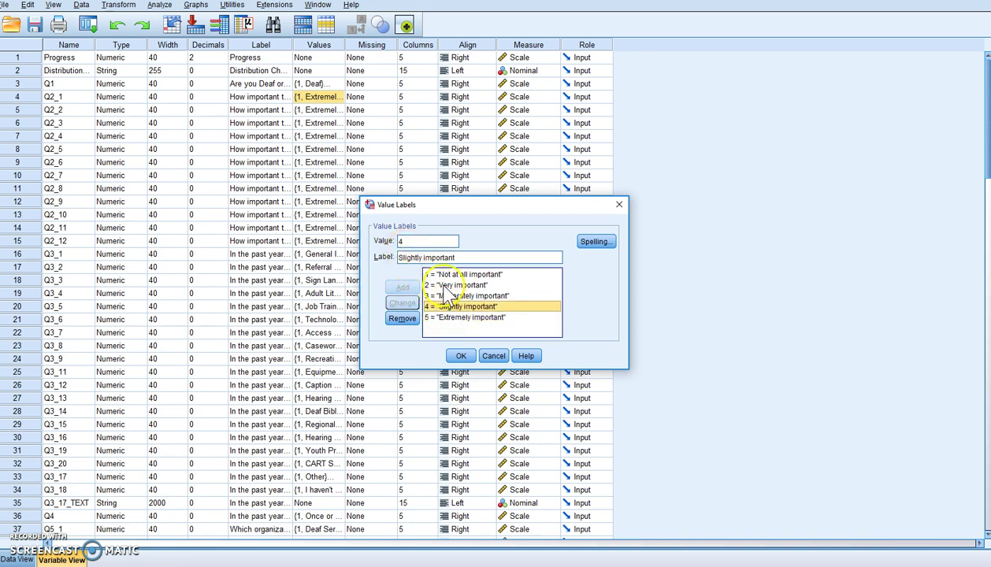
{"action": "left_click", "coordinate": [447, 286]}
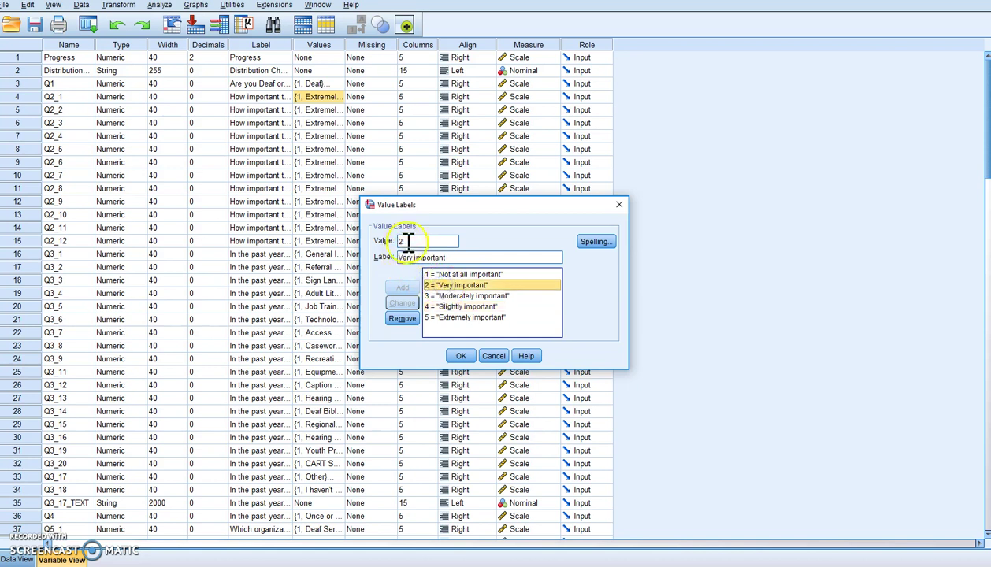
{"action": "left_click", "coordinate": [445, 307]}
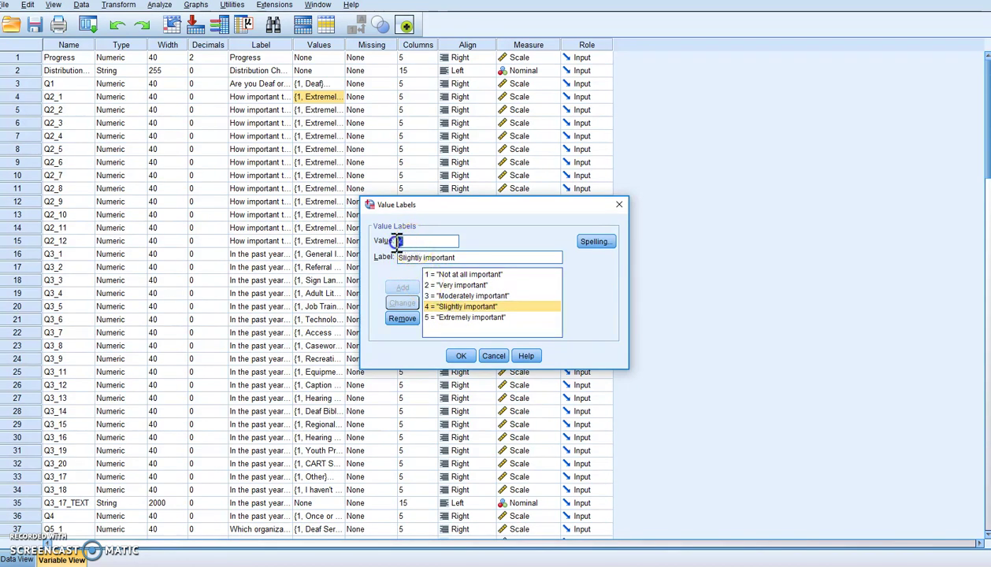
{"action": "left_click", "coordinate": [448, 286]}
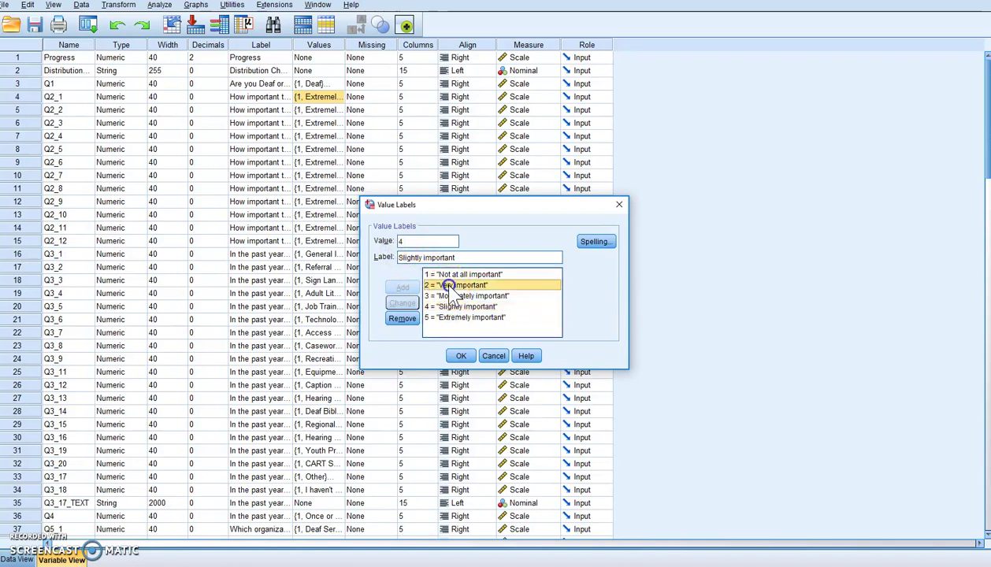
{"action": "left_click", "coordinate": [423, 242]}
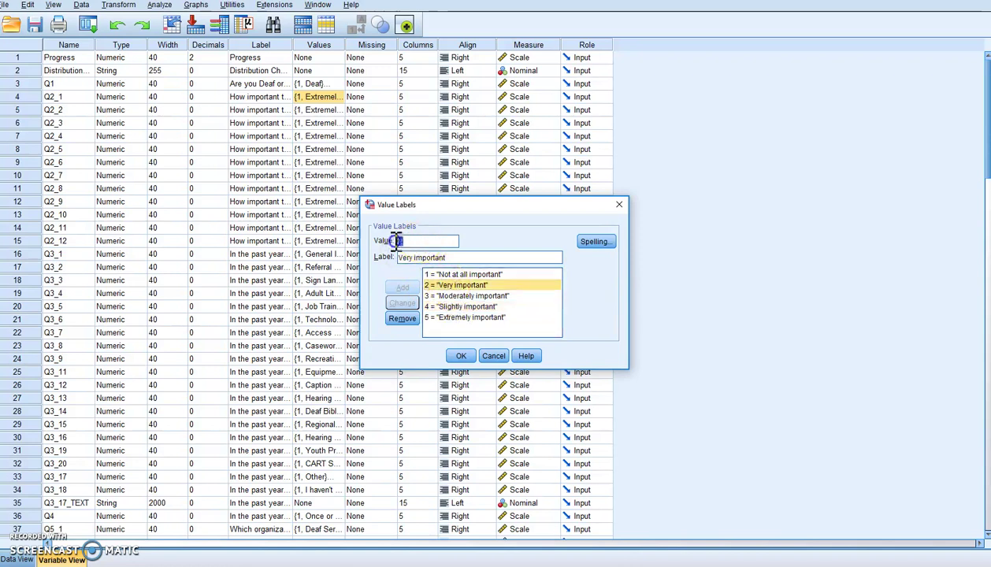
{"action": "type", "text": "44"}
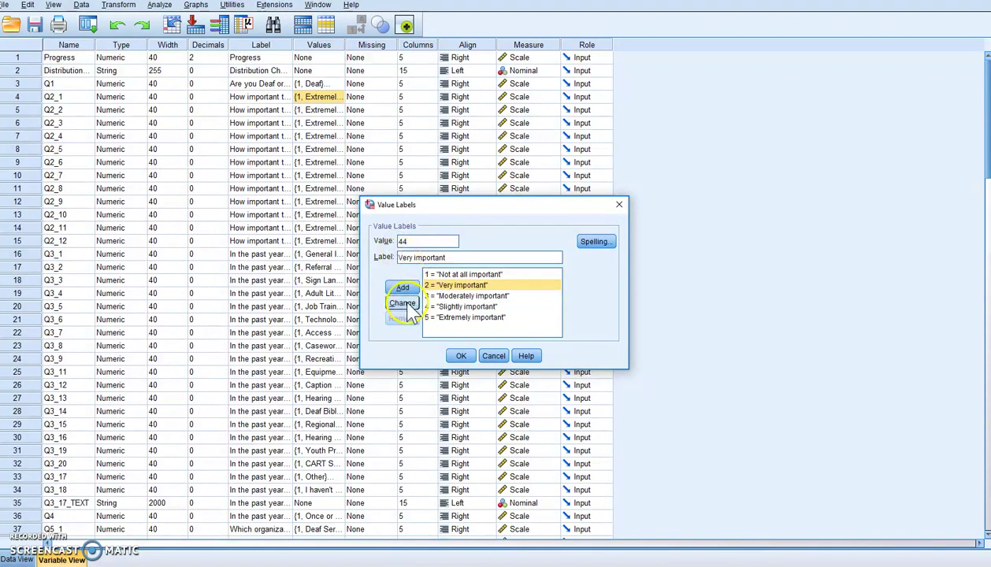
{"action": "left_click", "coordinate": [406, 306]}
Step: Change the value of the Q2_1 label "Slightly important" to 2
{"action": "left_click", "coordinate": [449, 296]}
{"action": "double_click", "coordinate": [398, 241]}
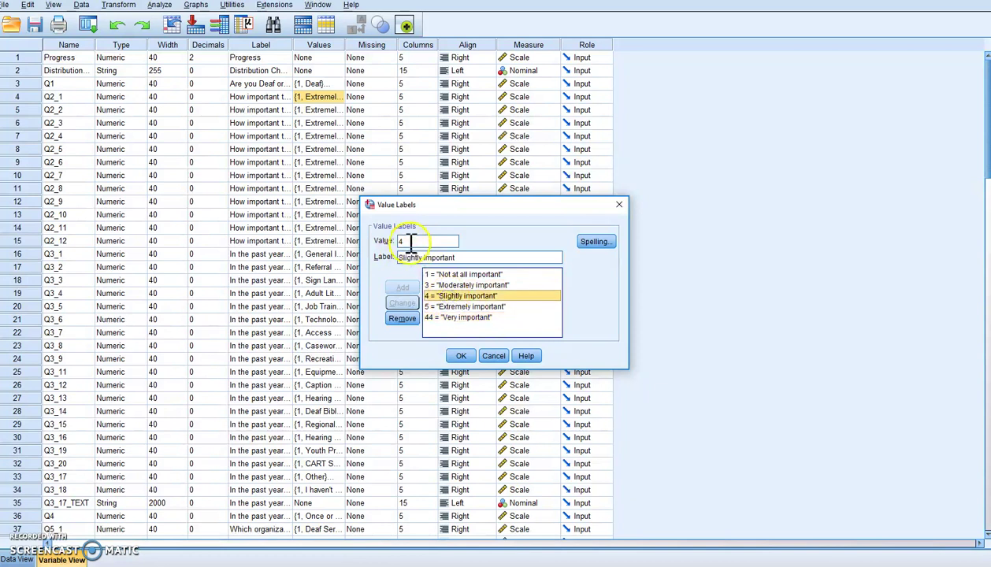
{"action": "type", "text": "2"}
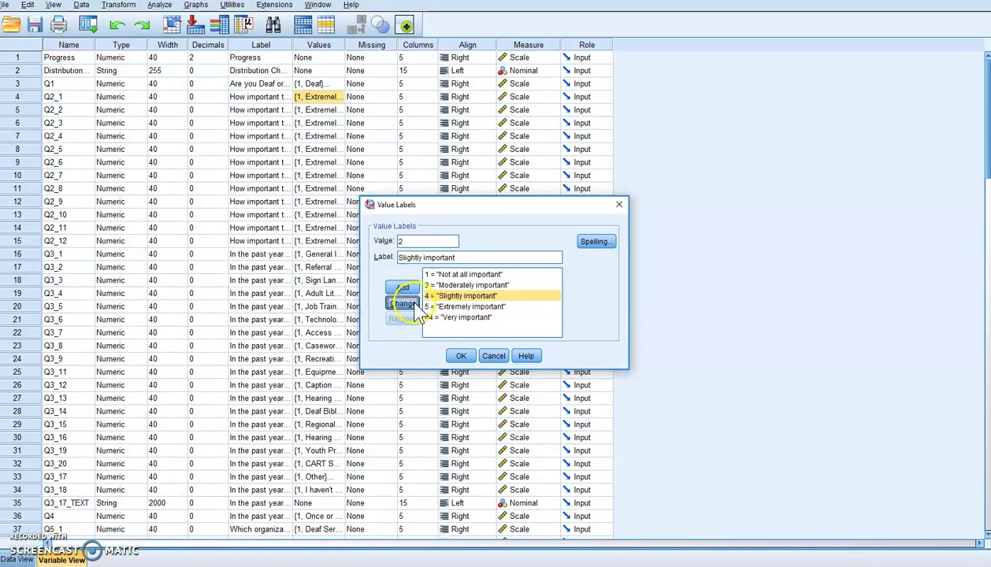
{"action": "left_click", "coordinate": [402, 303]}
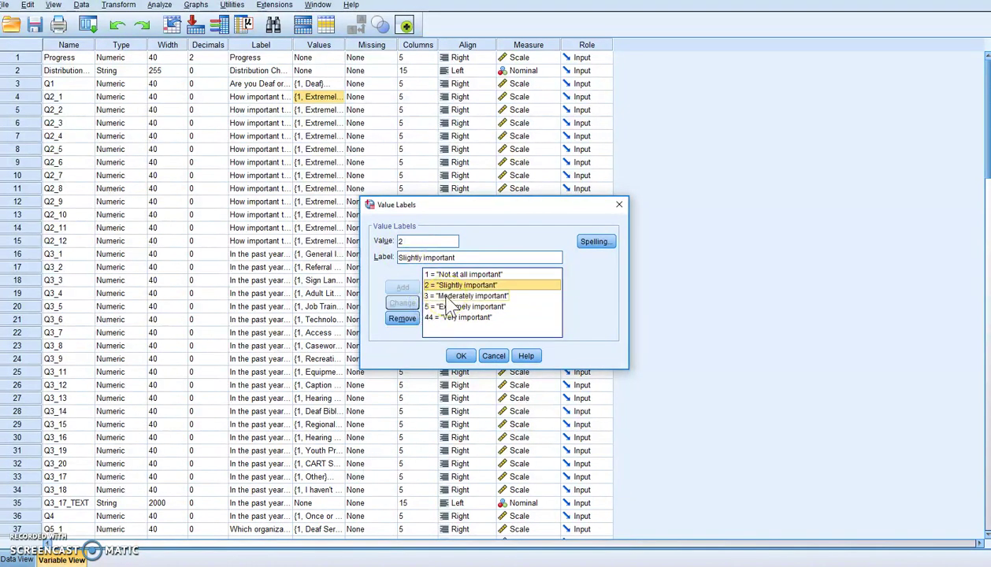
Step: Change the value of "Very important" to 4 and apply the reversed value labels to Q2_1
{"action": "left_click", "coordinate": [441, 317]}
{"action": "double_click", "coordinate": [413, 242]}
{"action": "type", "text": "4"}
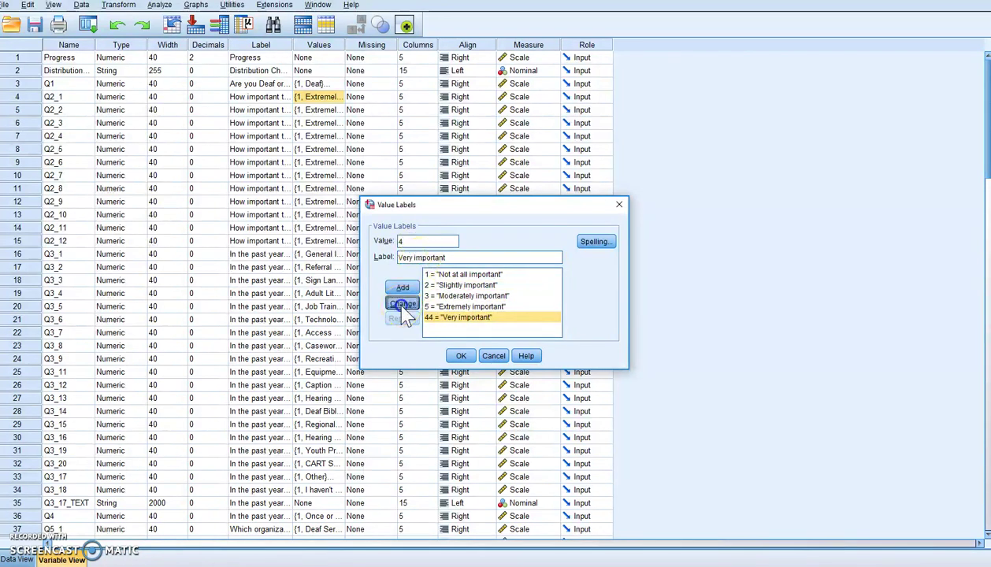
{"action": "left_click", "coordinate": [402, 304]}
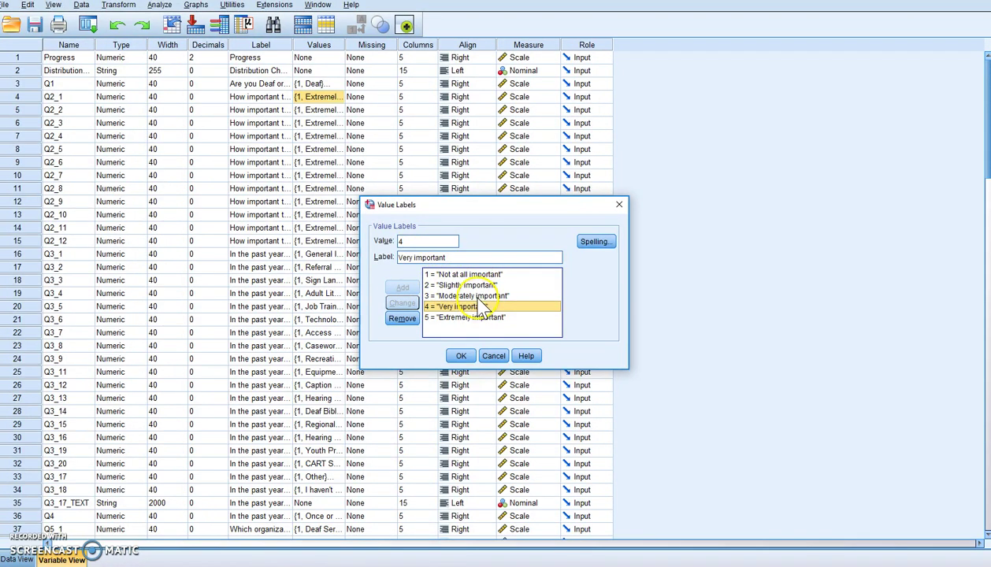
{"action": "left_click", "coordinate": [461, 357]}
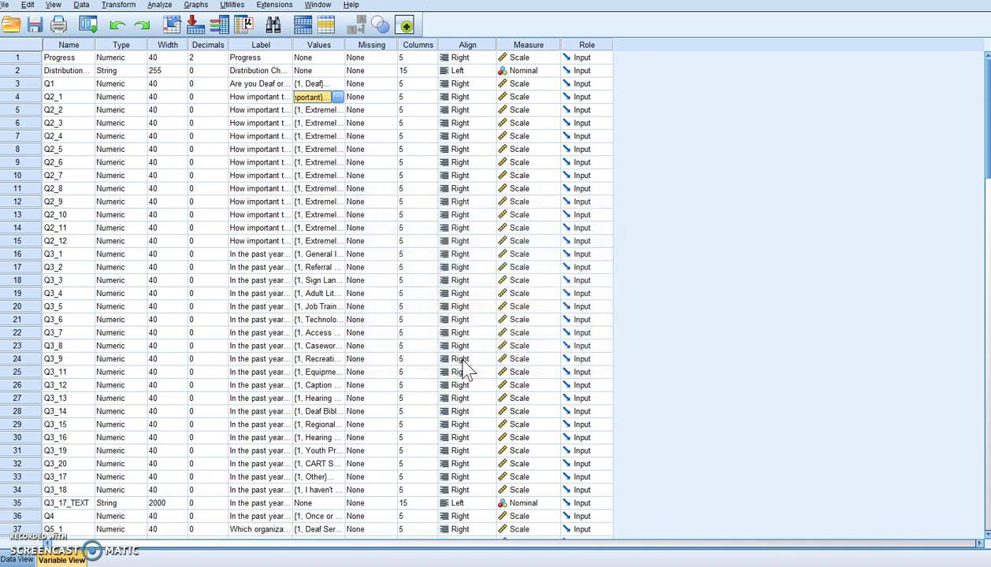
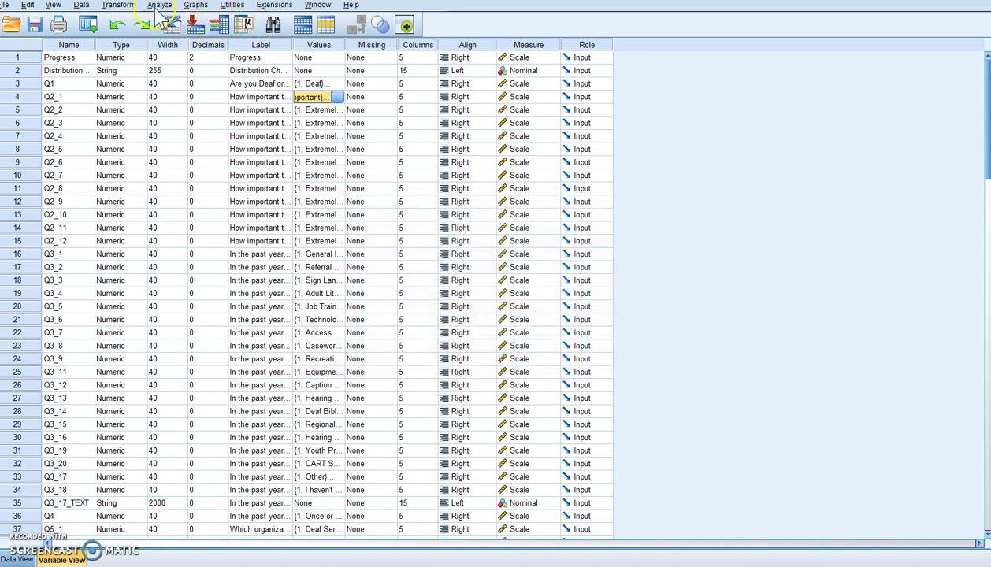
Step: Rerun the frequency tables for Q2_1 to Q2_12 and compare the General Information labels with those of the other services
{"action": "left_click", "coordinate": [160, 5]}
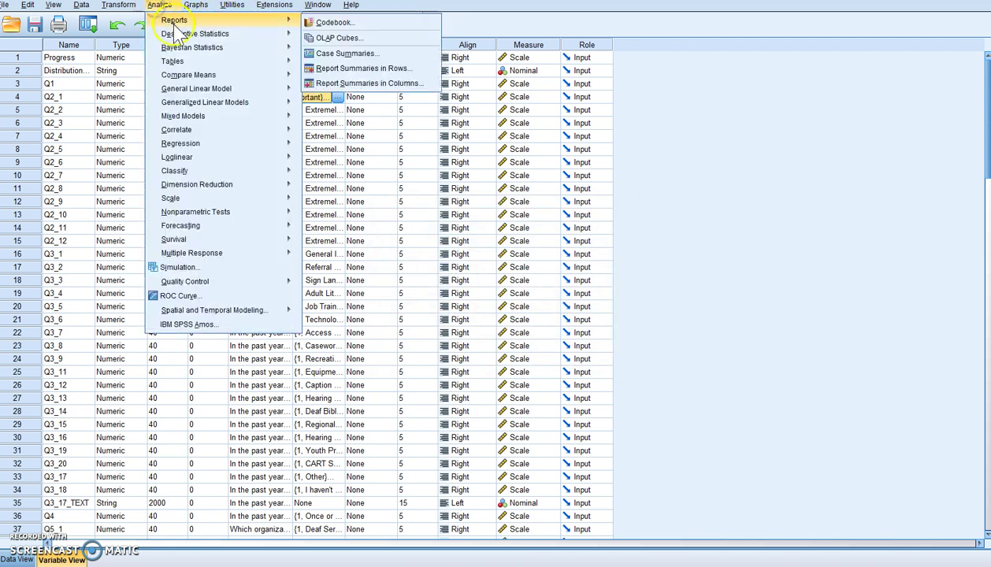
{"action": "mouse_move", "coordinate": [187, 35]}
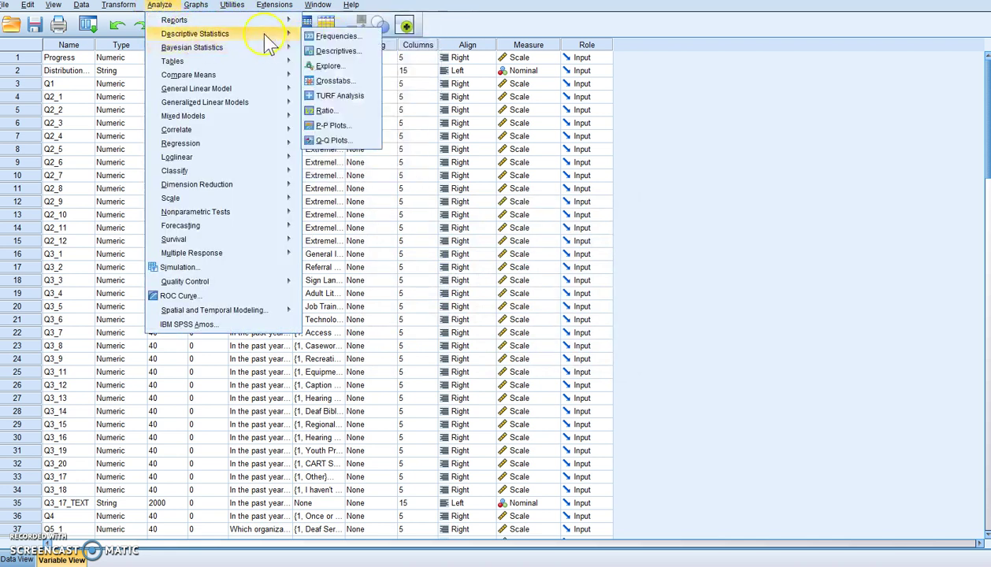
{"action": "left_click", "coordinate": [315, 37]}
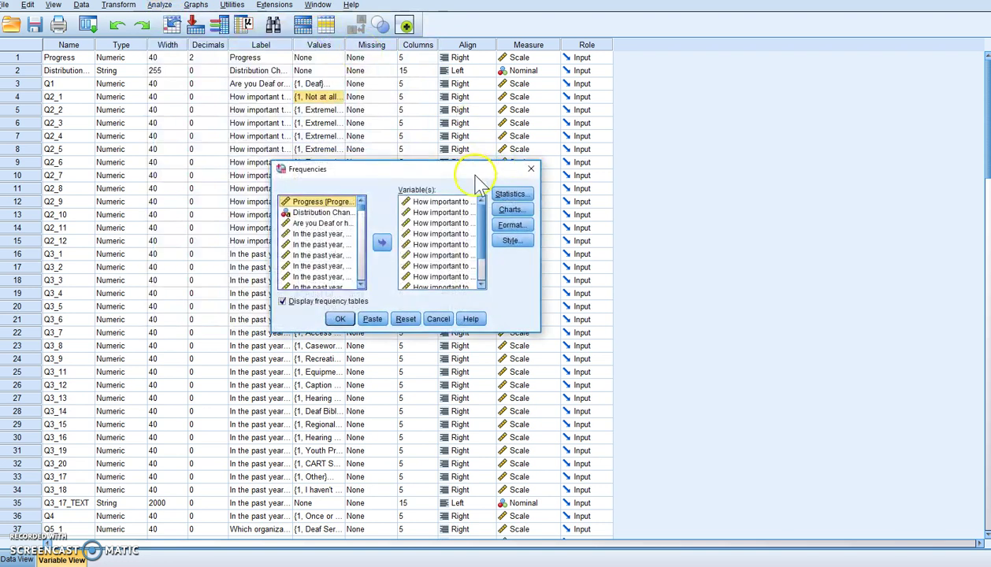
{"action": "left_click", "coordinate": [340, 319]}
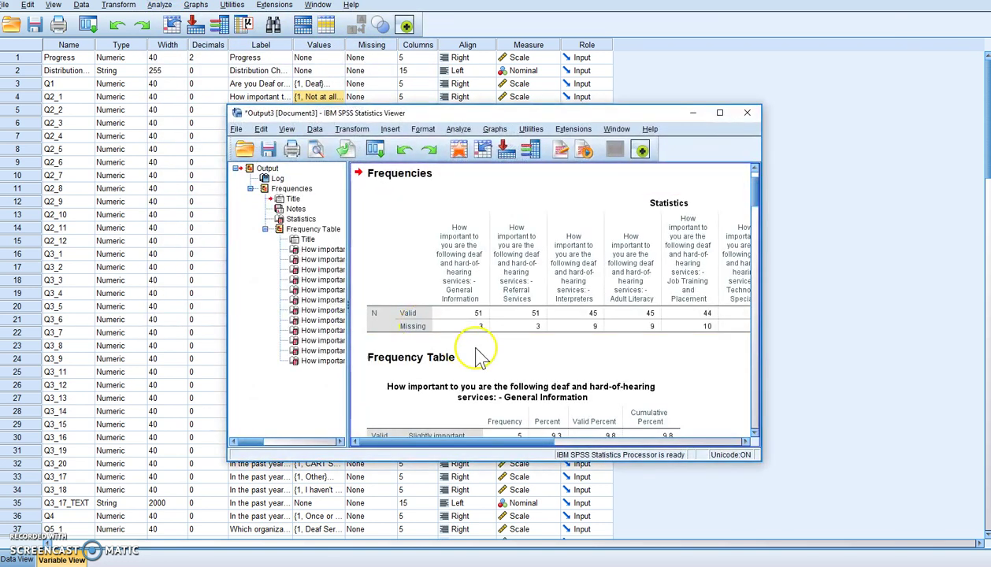
{"action": "scroll", "coordinate": [497, 370], "scroll_direction": "down", "scroll_amount": 3}
{"action": "scroll", "coordinate": [509, 386], "scroll_direction": "down", "scroll_amount": 2}
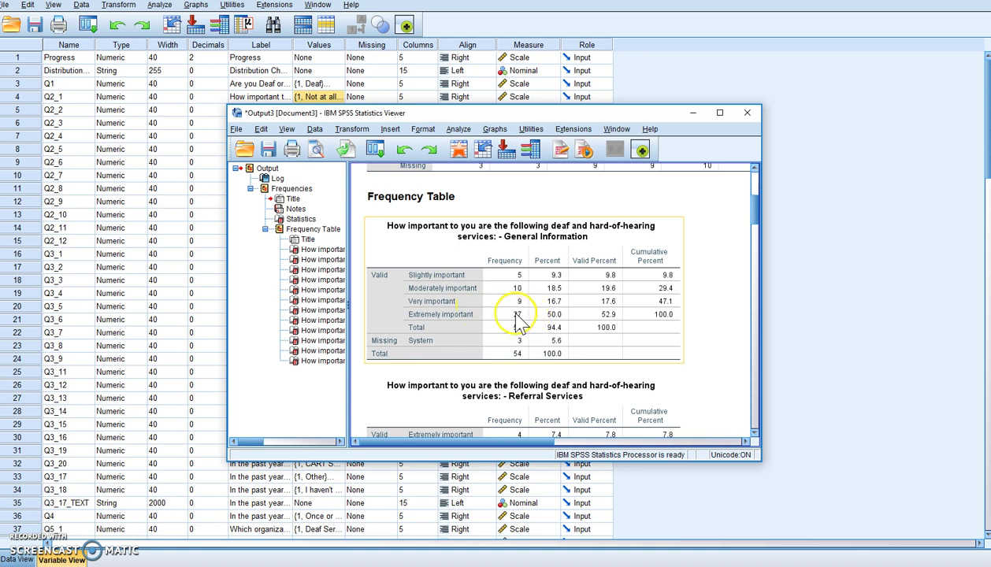
{"action": "scroll", "coordinate": [520, 315], "scroll_direction": "up", "scroll_amount": 3}
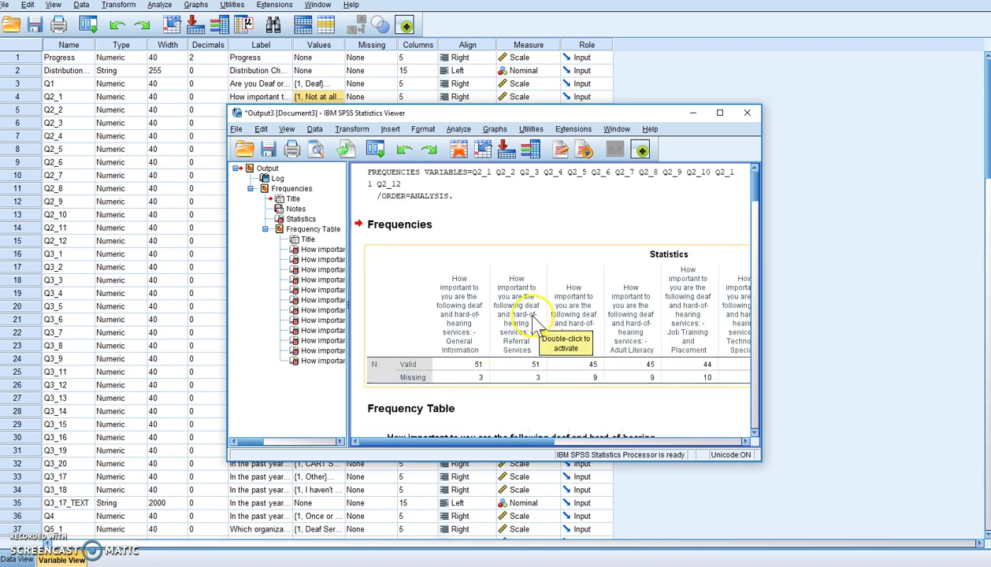
{"action": "scroll", "coordinate": [595, 324], "scroll_direction": "down", "scroll_amount": 15}
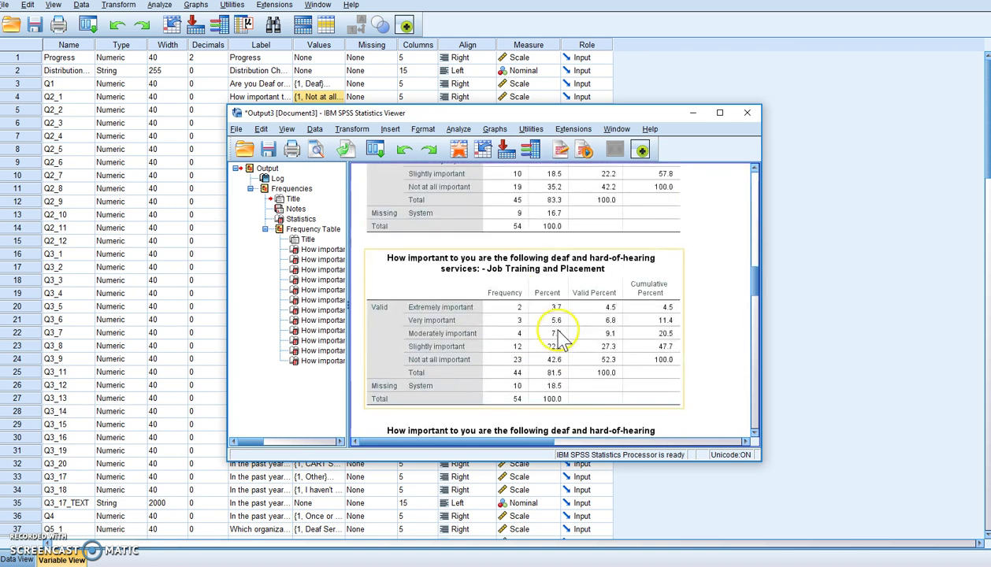
{"action": "scroll", "coordinate": [559, 335], "scroll_direction": "down", "scroll_amount": 3}
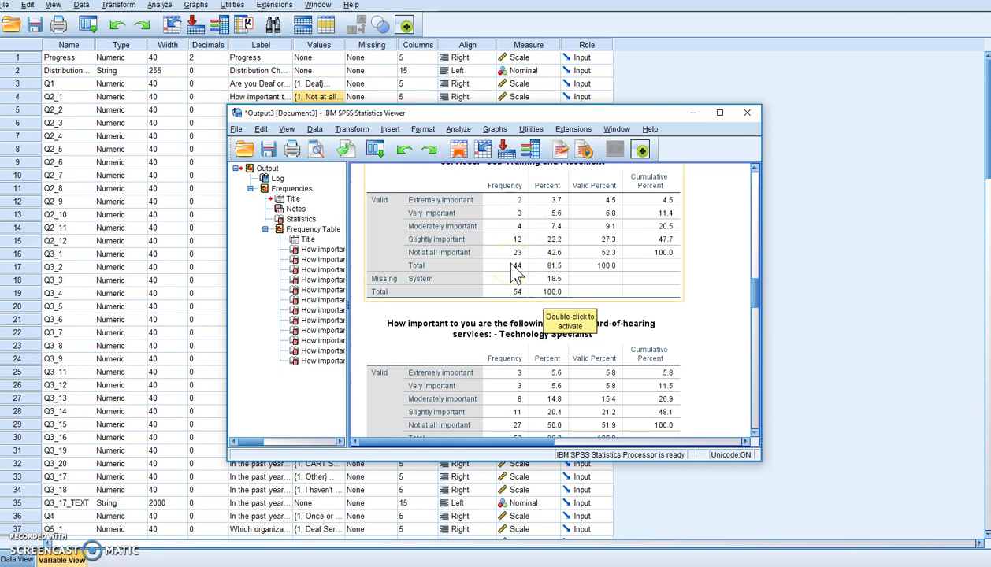
Step: Examine how the importance labels match the counts in the frequency tables for Job Training and Placement, Technology Specialist and the following services
{"action": "scroll", "coordinate": [513, 272], "scroll_direction": "up", "scroll_amount": 1}
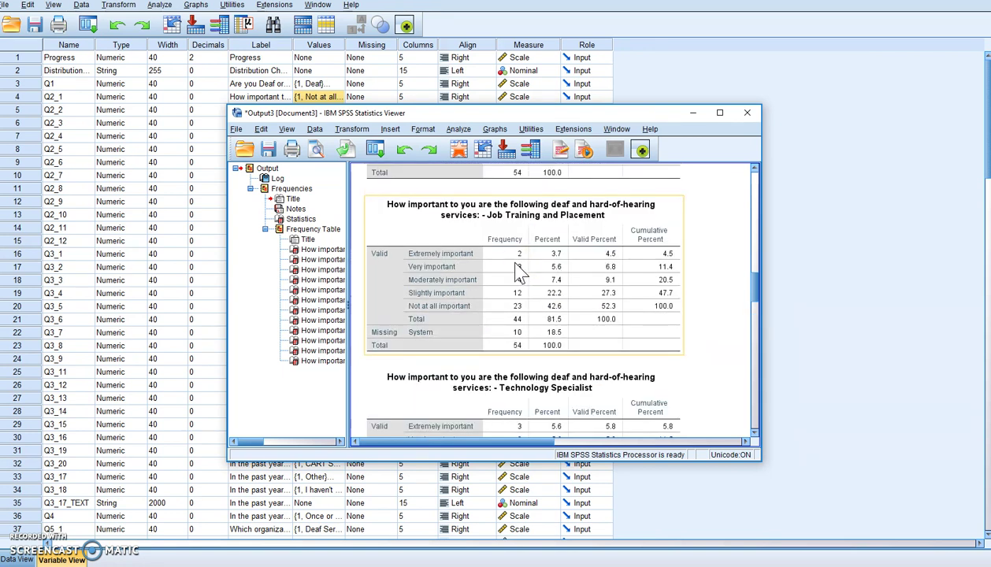
{"action": "left_click", "coordinate": [517, 273]}
{"action": "scroll", "coordinate": [520, 281], "scroll_direction": "down", "scroll_amount": 3}
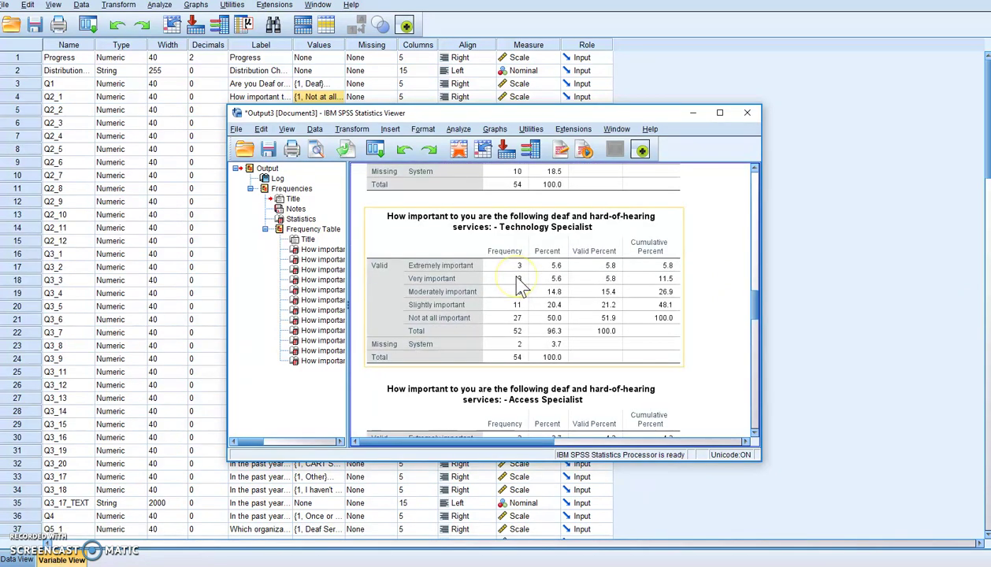
{"action": "scroll", "coordinate": [523, 290], "scroll_direction": "down", "scroll_amount": 10}
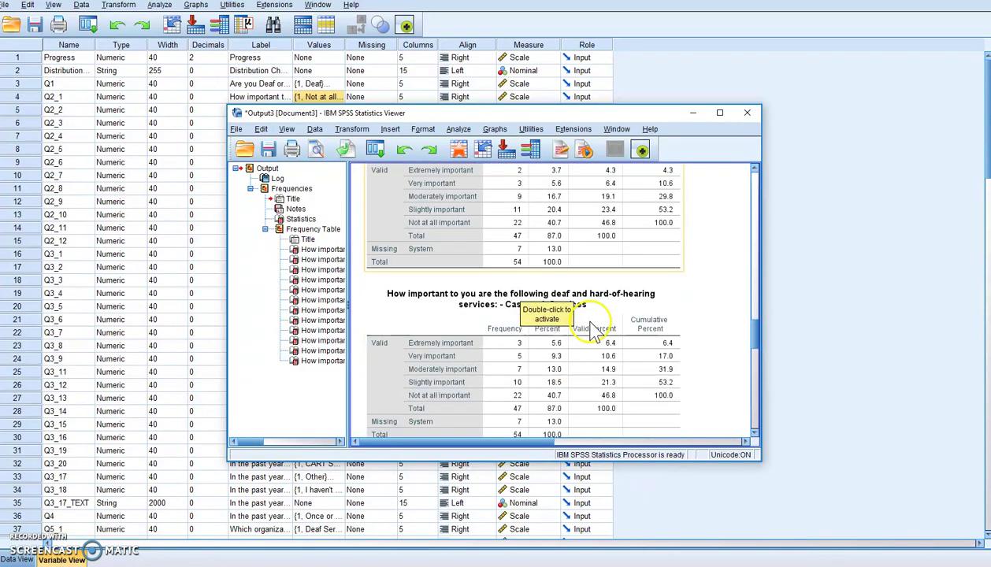
Step: Return to the variable list of the dataset with the original labels and widen the Label column so the question text is readable
{"action": "key", "text": "alt+Tab"}
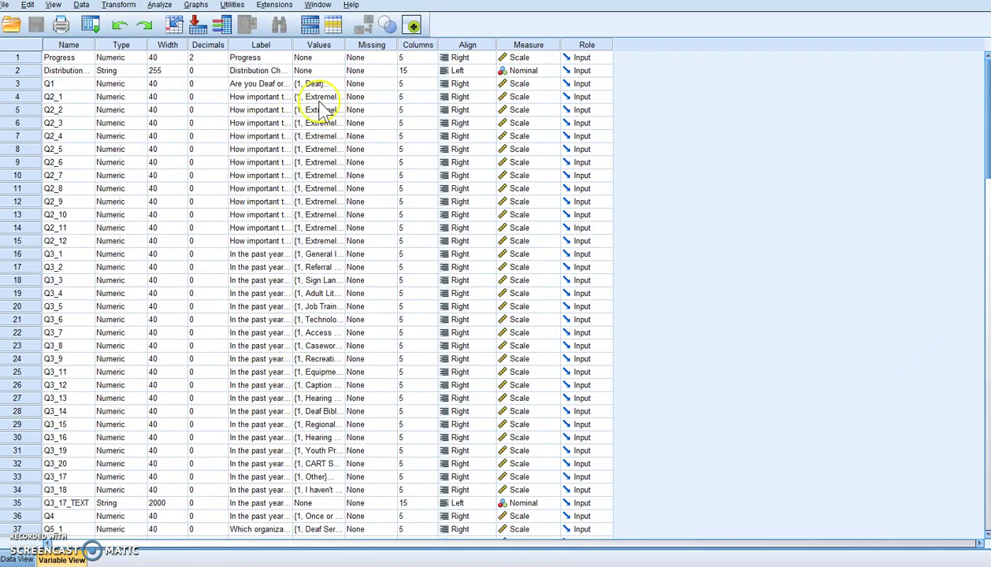
{"action": "left_click", "coordinate": [287, 45]}
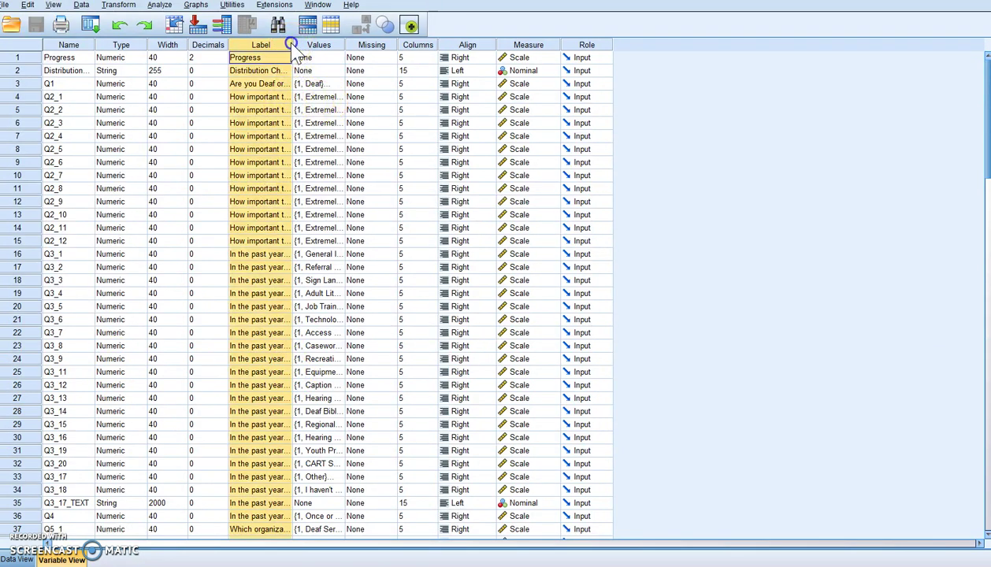
{"action": "left_click_drag", "start_coordinate": [291, 44], "coordinate": [544, 44]}
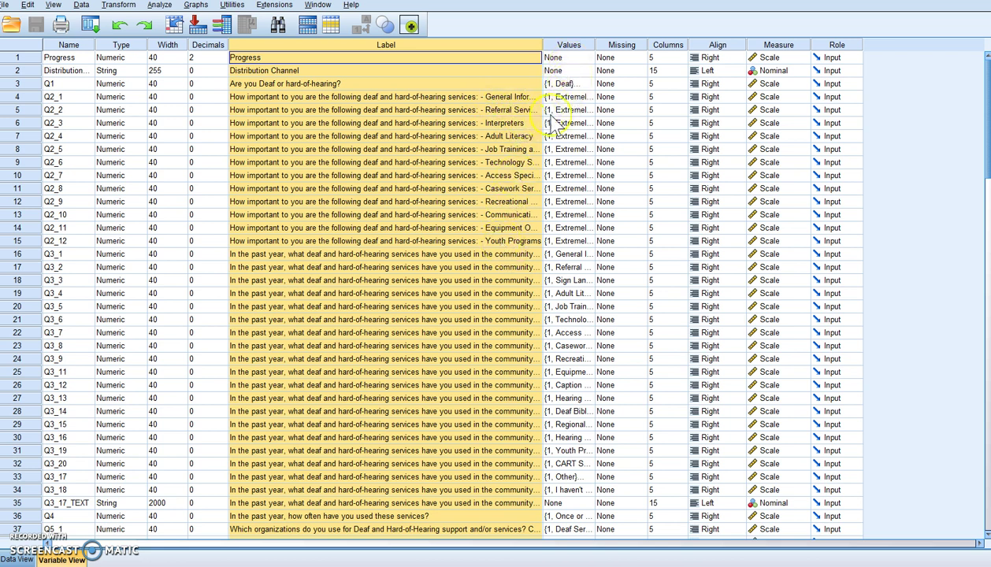
Step: Review the value labels assigned to Q2_1 from 1 to 5, and close them without making changes
{"action": "left_click", "coordinate": [574, 97]}
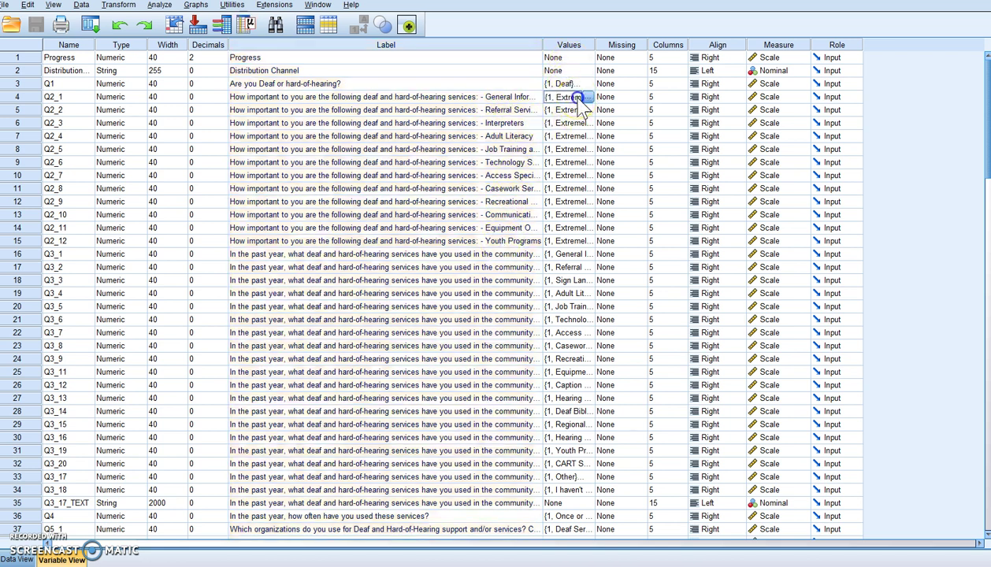
{"action": "left_click", "coordinate": [584, 96]}
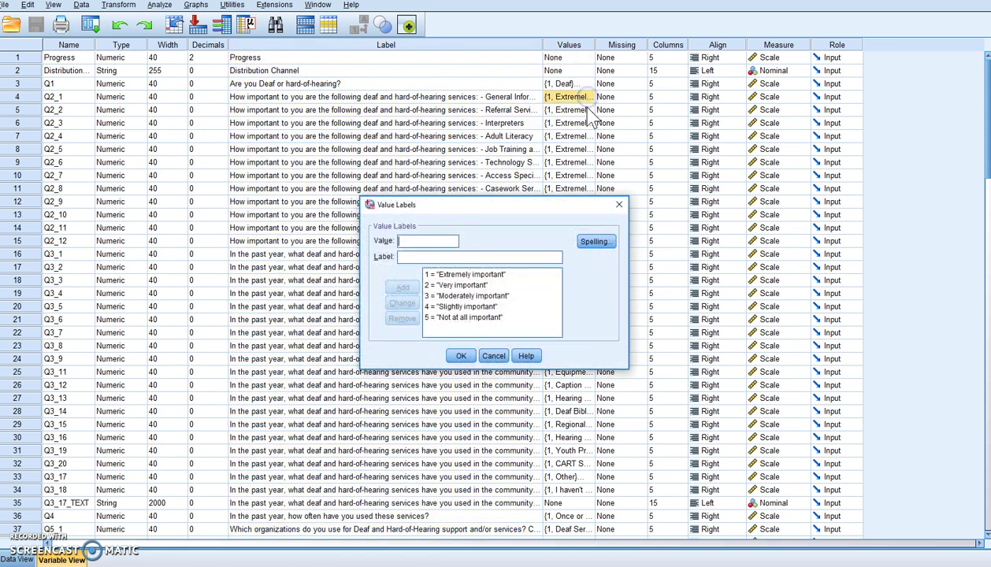
{"action": "left_click", "coordinate": [477, 320]}
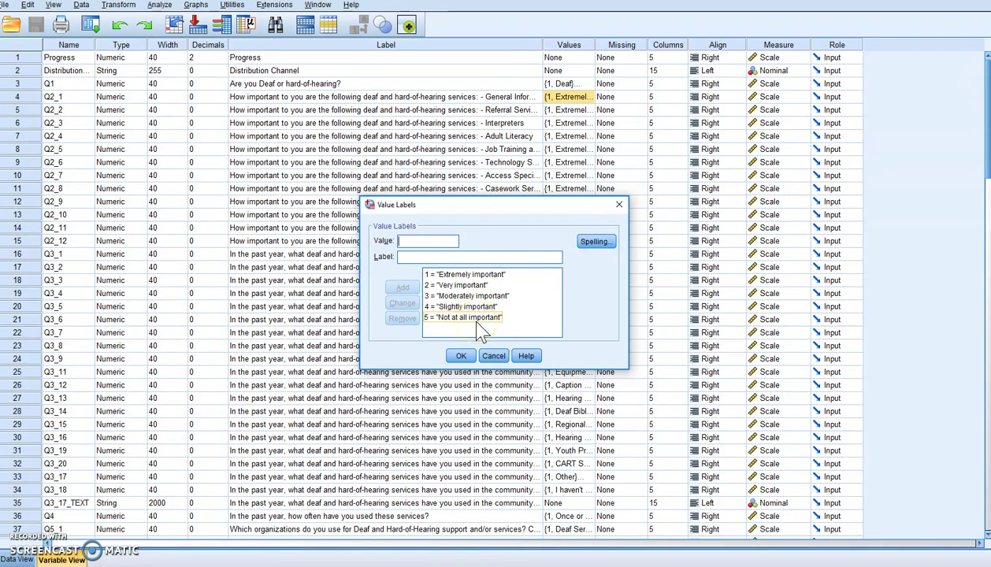
{"action": "left_click", "coordinate": [425, 276]}
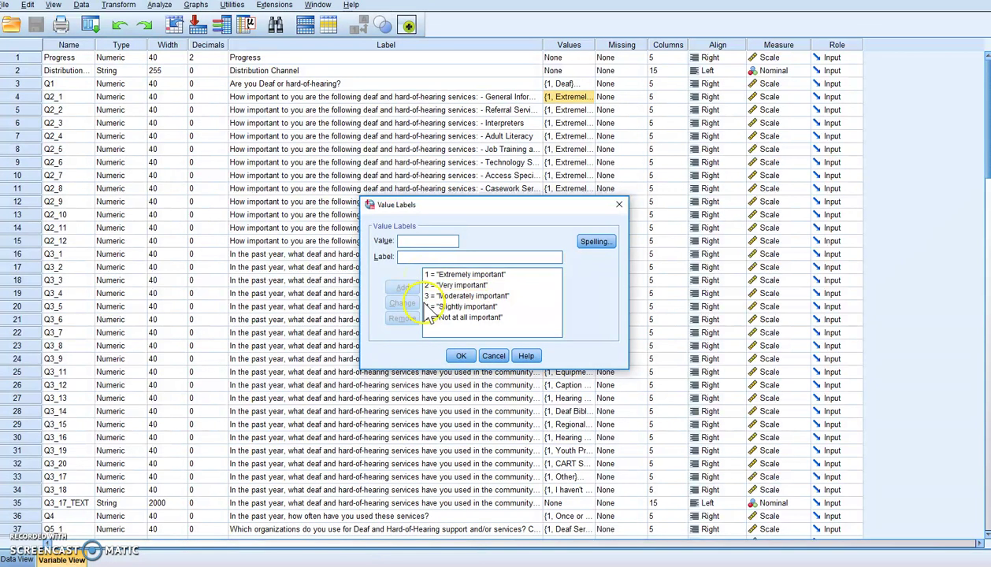
{"action": "left_click", "coordinate": [442, 282]}
{"action": "left_click", "coordinate": [434, 282]}
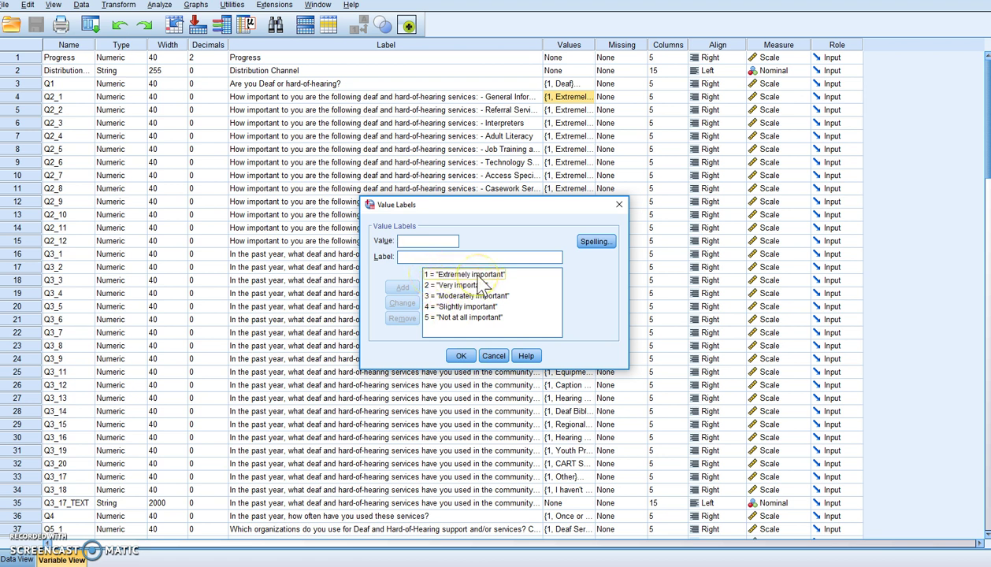
{"action": "left_click", "coordinate": [469, 330]}
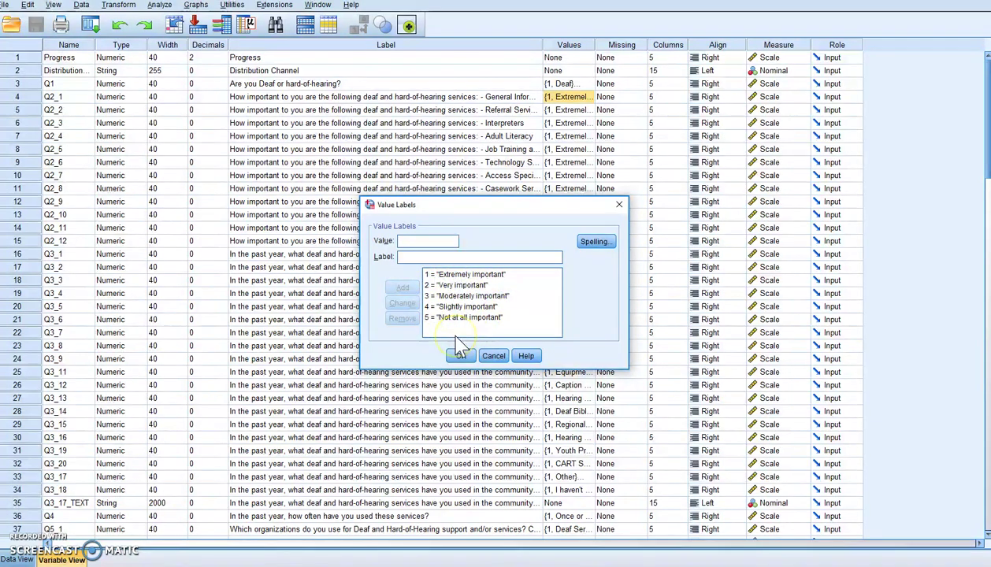
{"action": "left_click", "coordinate": [493, 356]}
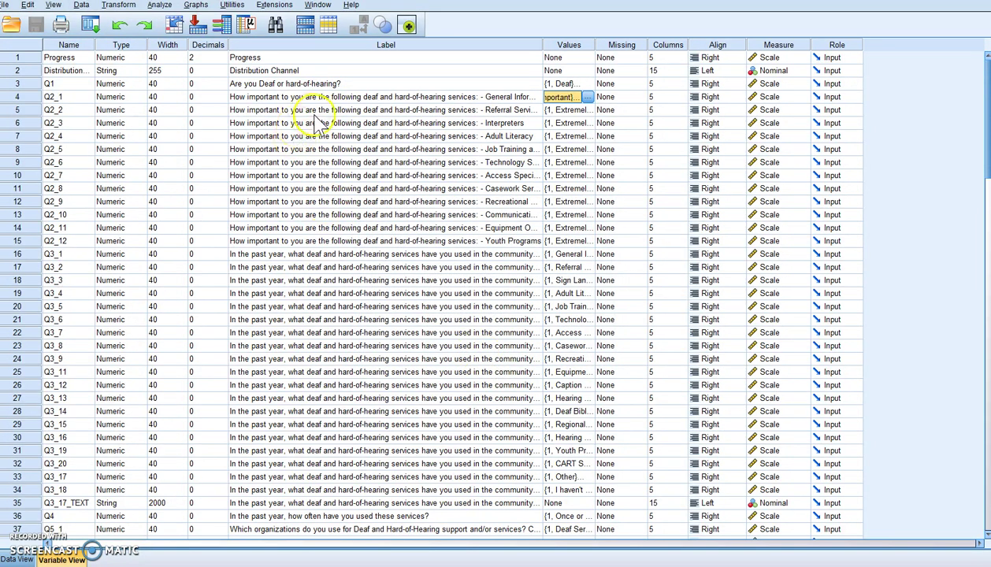
Step: Start a Frequencies analysis and clear its previous variable selection
{"action": "left_click", "coordinate": [160, 6]}
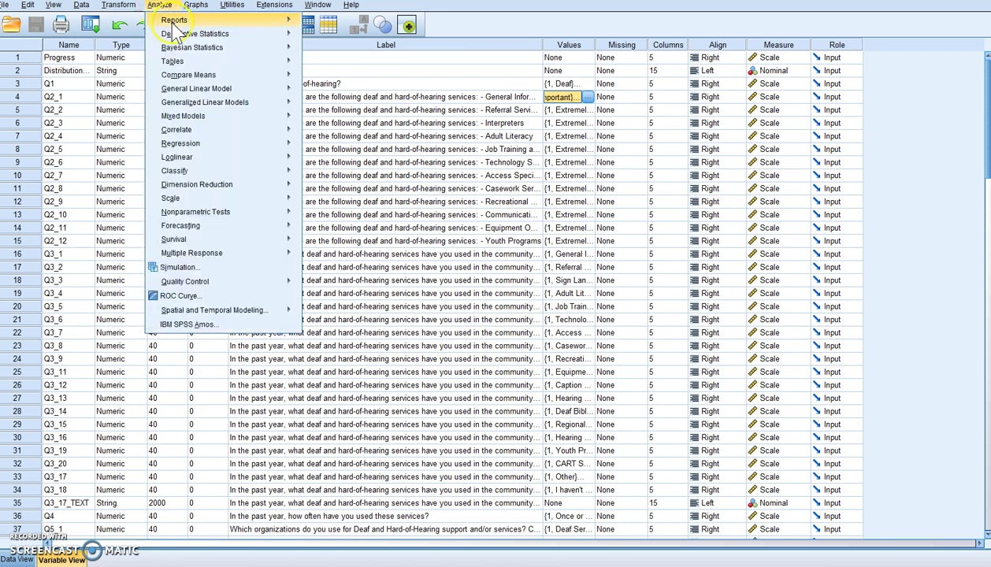
{"action": "mouse_move", "coordinate": [205, 34]}
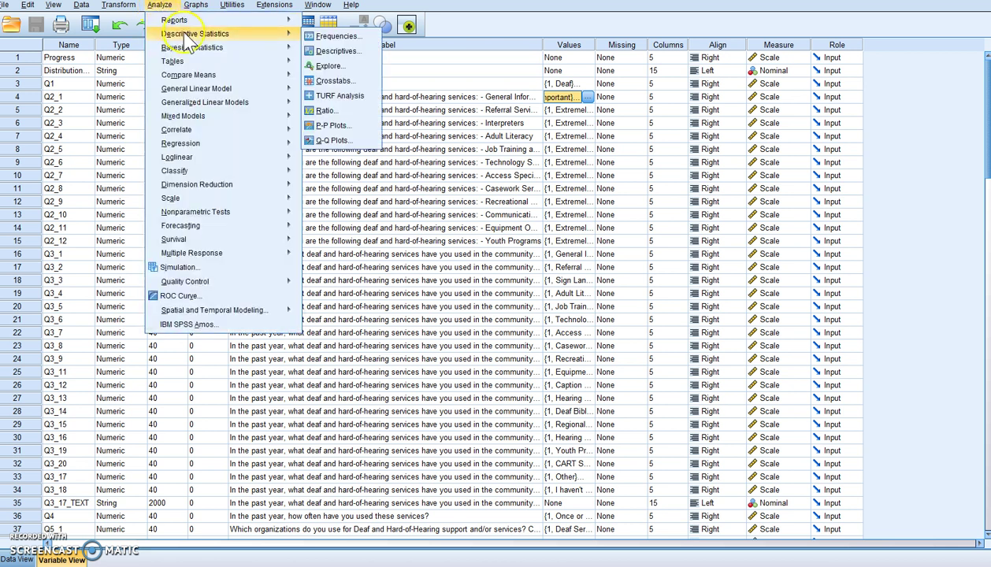
{"action": "left_click", "coordinate": [347, 40]}
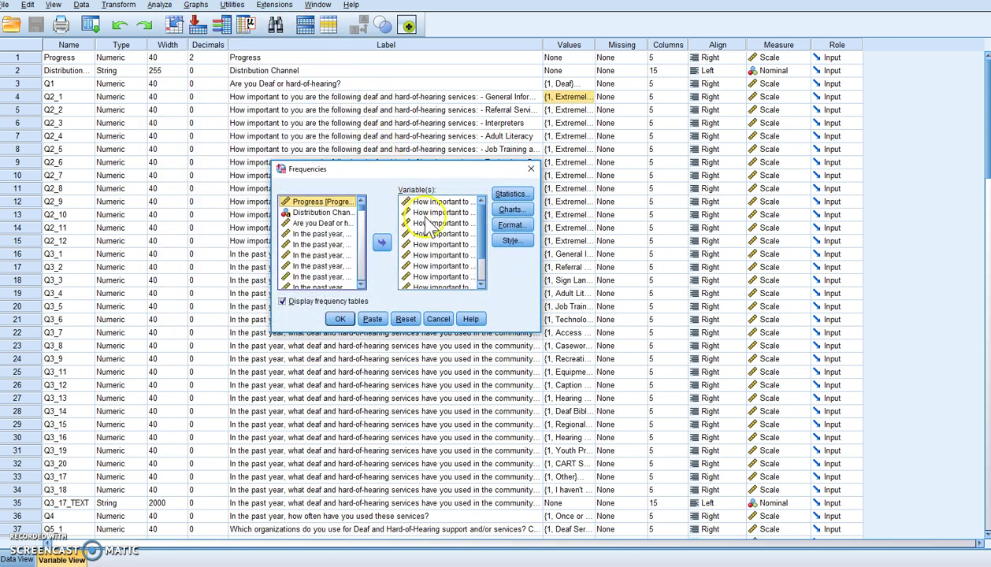
{"action": "left_click", "coordinate": [431, 211]}
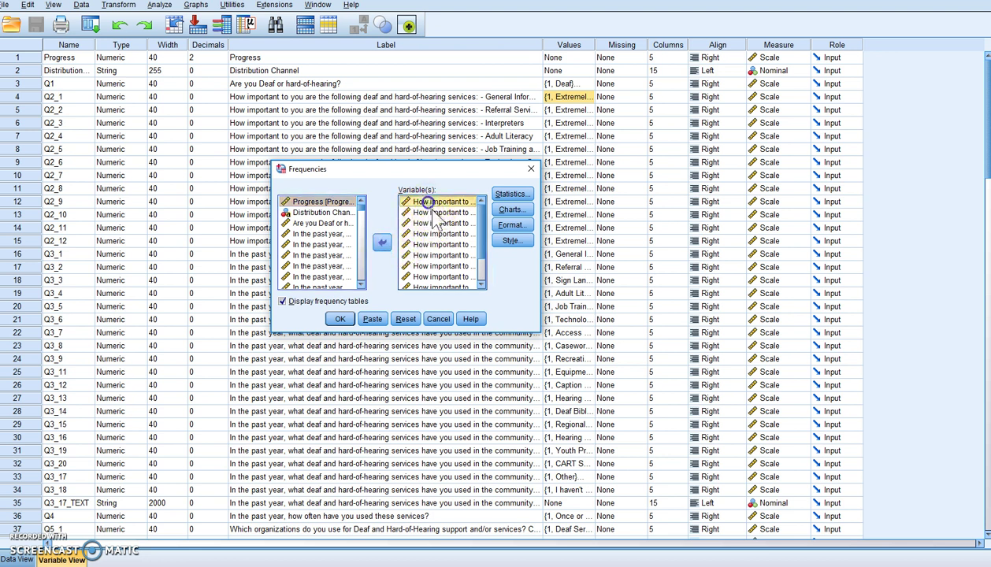
{"action": "scroll", "coordinate": [436, 236], "scroll_direction": "down", "scroll_amount": 1}
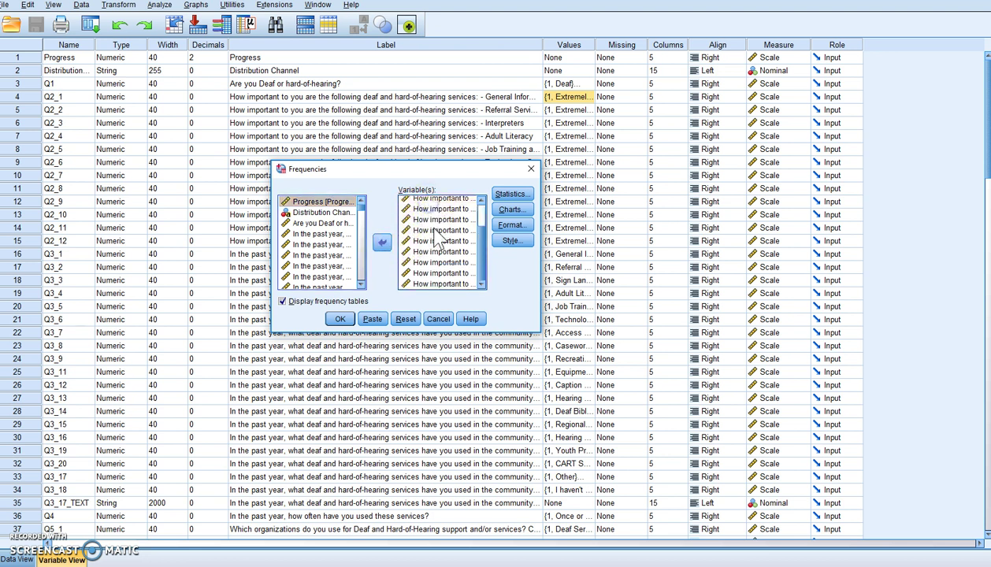
{"action": "left_click", "coordinate": [437, 284]}
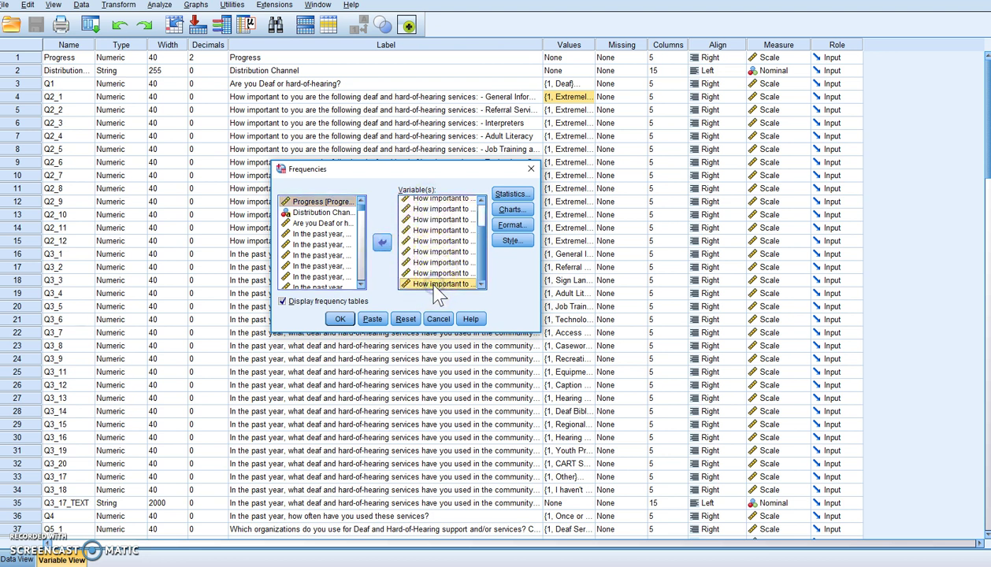
{"action": "left_click", "coordinate": [405, 319]}
Step: Add the importance items Q2_1 to Q2_12 to the Frequencies analysis and generate their frequency tables
{"action": "left_click", "coordinate": [323, 235]}
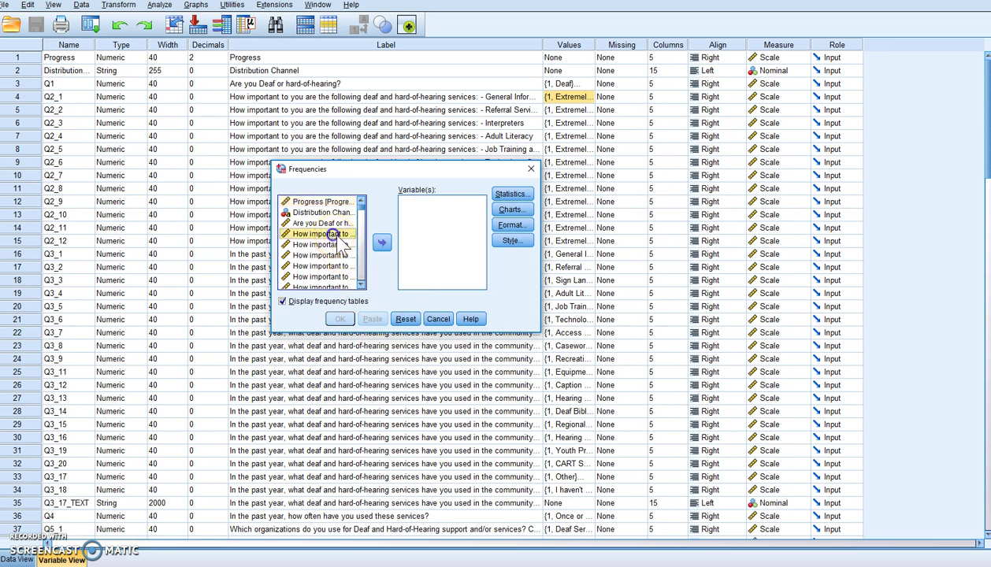
{"action": "left_click", "coordinate": [362, 284]}
{"action": "left_click", "coordinate": [362, 285]}
{"action": "left_click", "coordinate": [362, 285]}
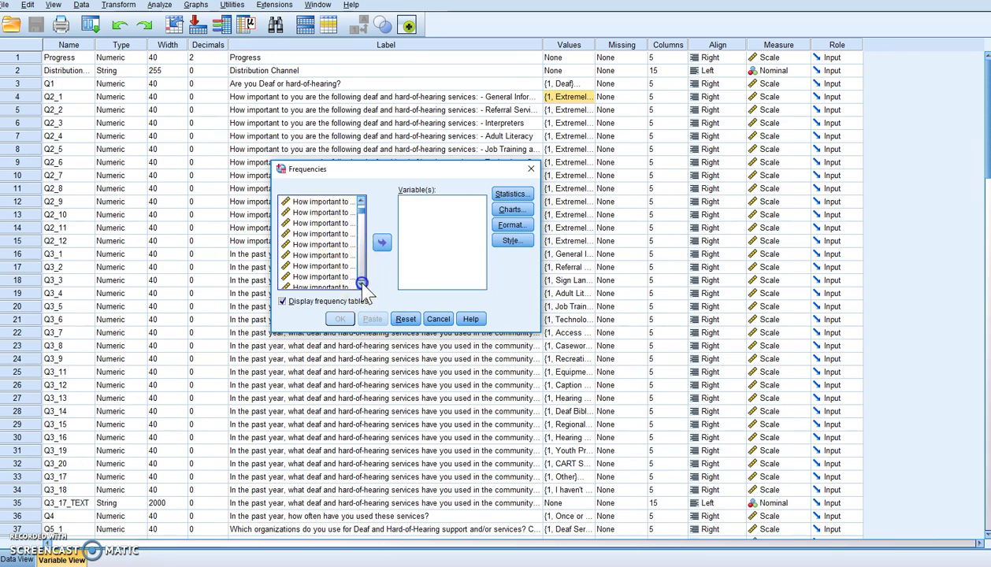
{"action": "left_click", "coordinate": [361, 285]}
{"action": "left_click", "coordinate": [362, 284]}
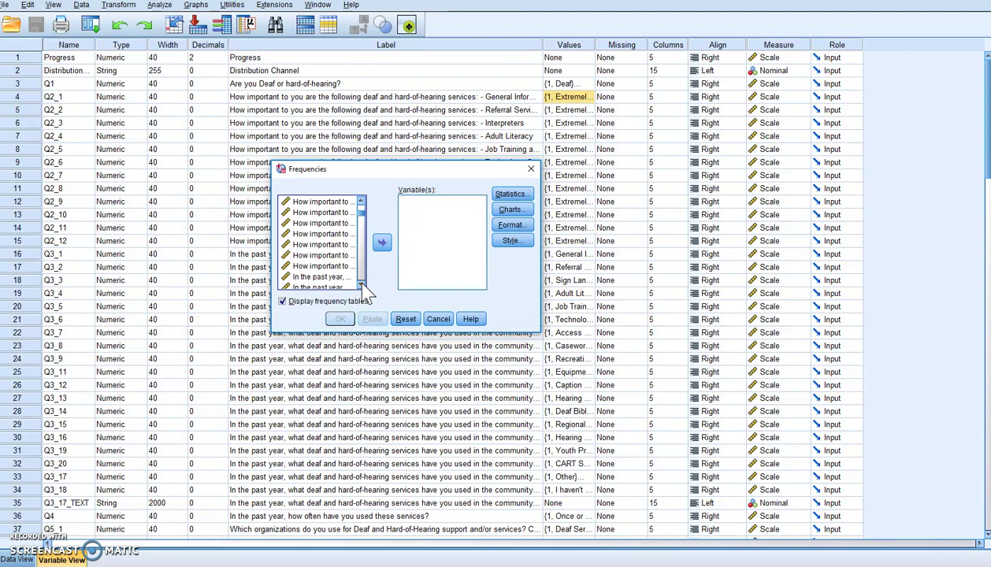
{"action": "left_click", "coordinate": [323, 266], "text": "shift"}
{"action": "left_click", "coordinate": [381, 242]}
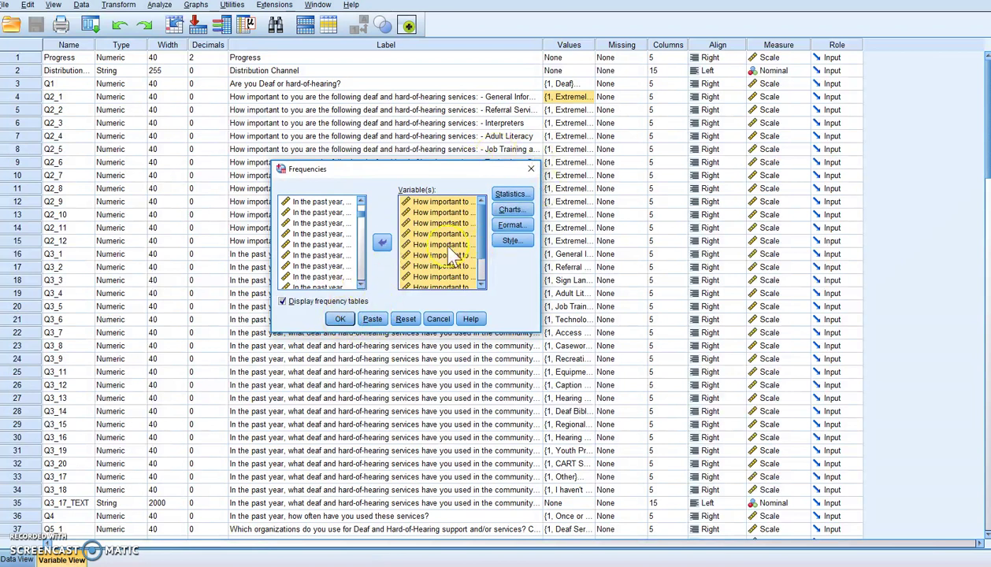
{"action": "left_click", "coordinate": [338, 321]}
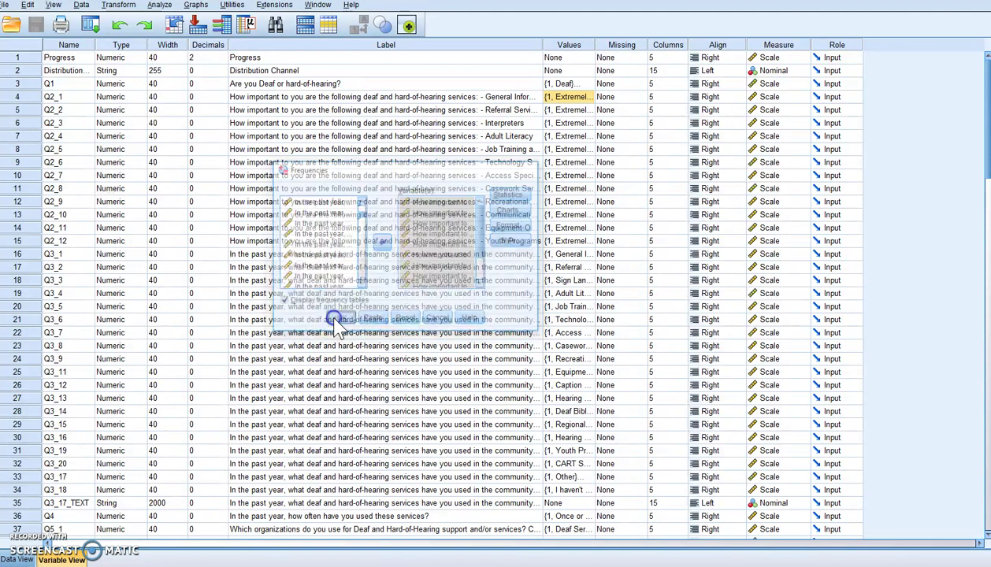
Step: Examine the frequency tables from General Information through Job Training and Placement, and minimize the output window
{"action": "scroll", "coordinate": [554, 268], "scroll_direction": "down", "scroll_amount": 3}
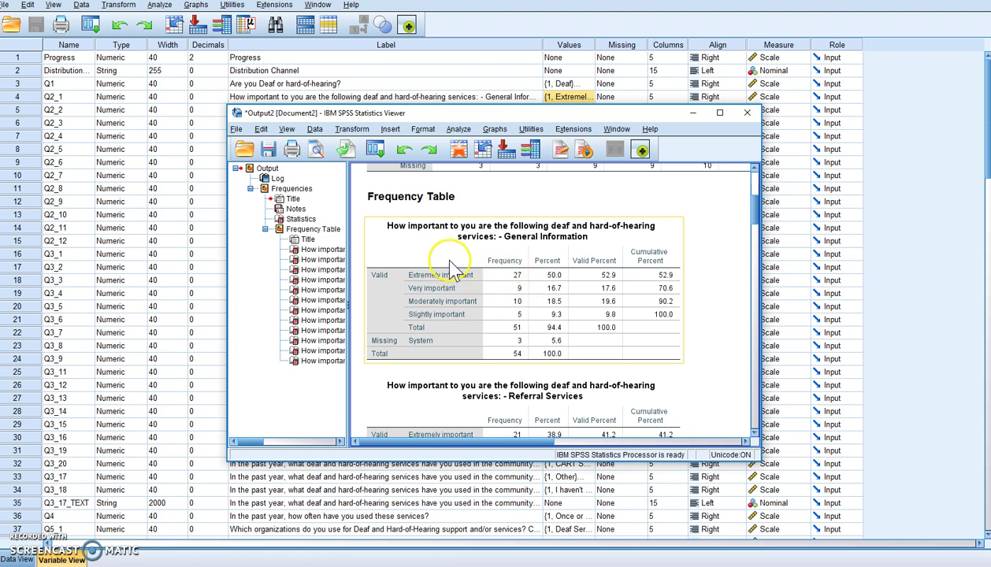
{"action": "scroll", "coordinate": [520, 305], "scroll_direction": "down", "scroll_amount": 2}
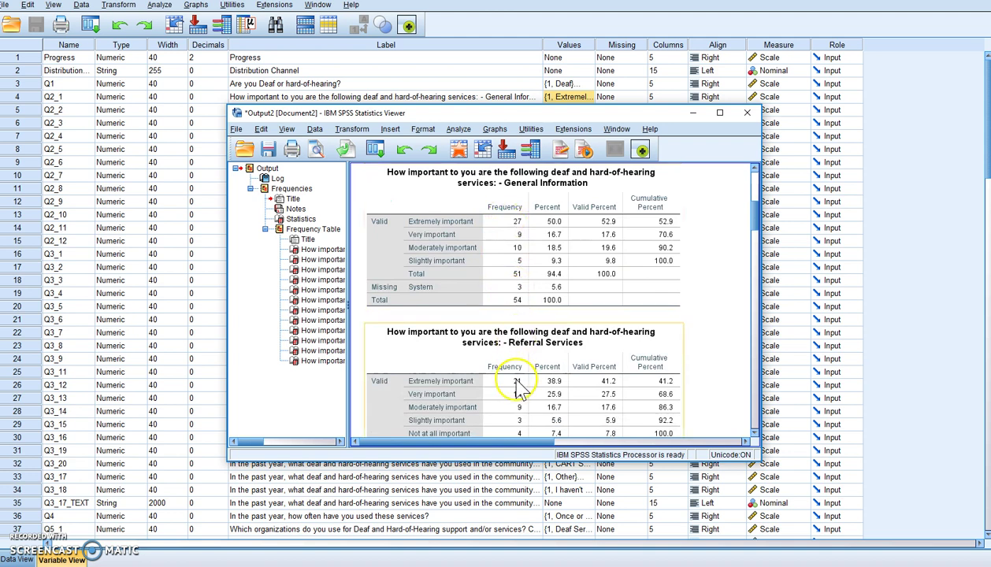
{"action": "scroll", "coordinate": [508, 366], "scroll_direction": "down", "scroll_amount": 4}
{"action": "scroll", "coordinate": [501, 359], "scroll_direction": "down", "scroll_amount": 2}
{"action": "scroll", "coordinate": [504, 365], "scroll_direction": "down", "scroll_amount": 10}
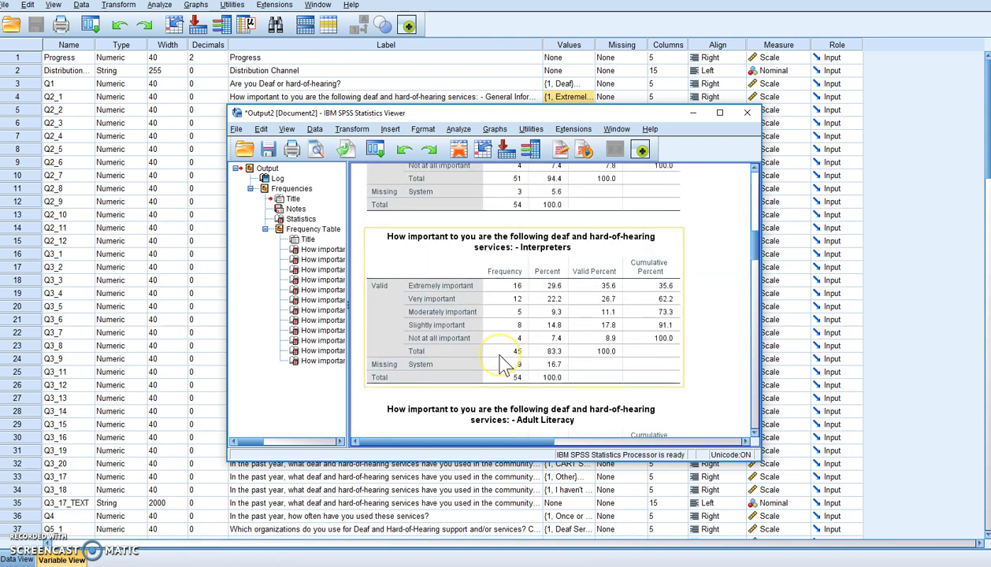
{"action": "scroll", "coordinate": [441, 347], "scroll_direction": "down", "scroll_amount": 8}
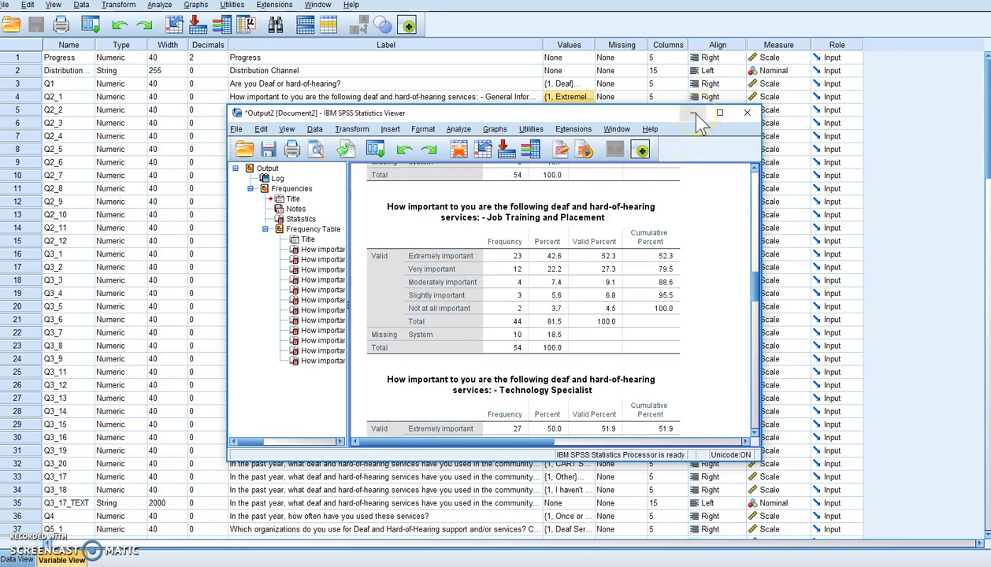
{"action": "left_click", "coordinate": [694, 113]}
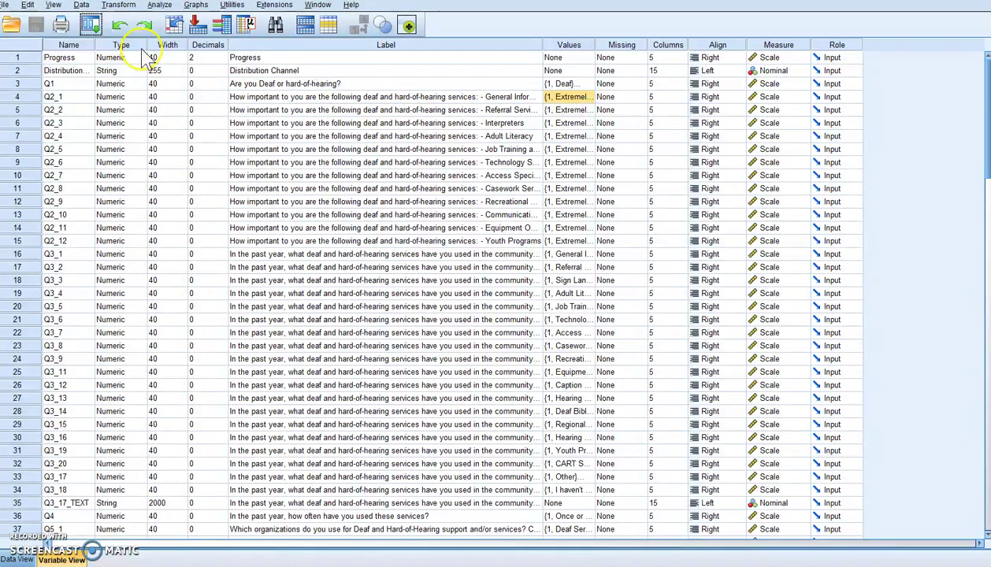
Step: Start Recode into Same Variables and add the importance items Q2_1 to Q2_12 as the variables to recode
{"action": "left_click", "coordinate": [118, 6]}
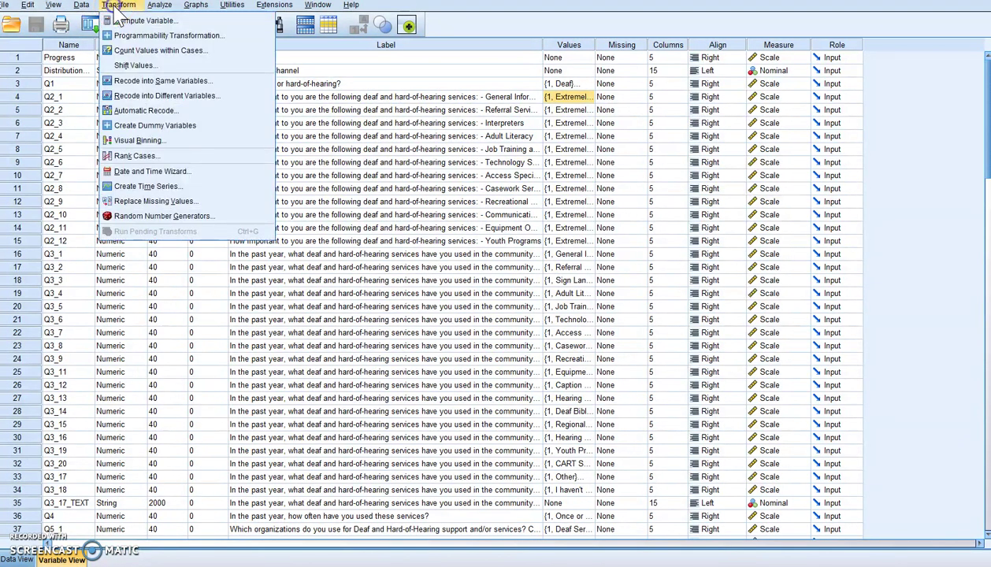
{"action": "left_click", "coordinate": [144, 81]}
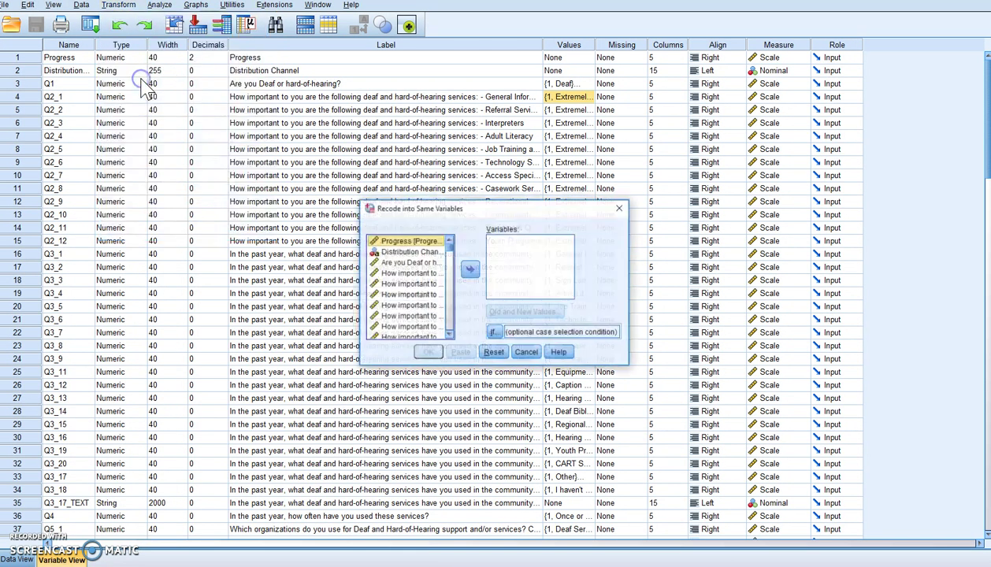
{"action": "left_click", "coordinate": [413, 273]}
{"action": "scroll", "coordinate": [415, 288], "scroll_direction": "down", "scroll_amount": 3}
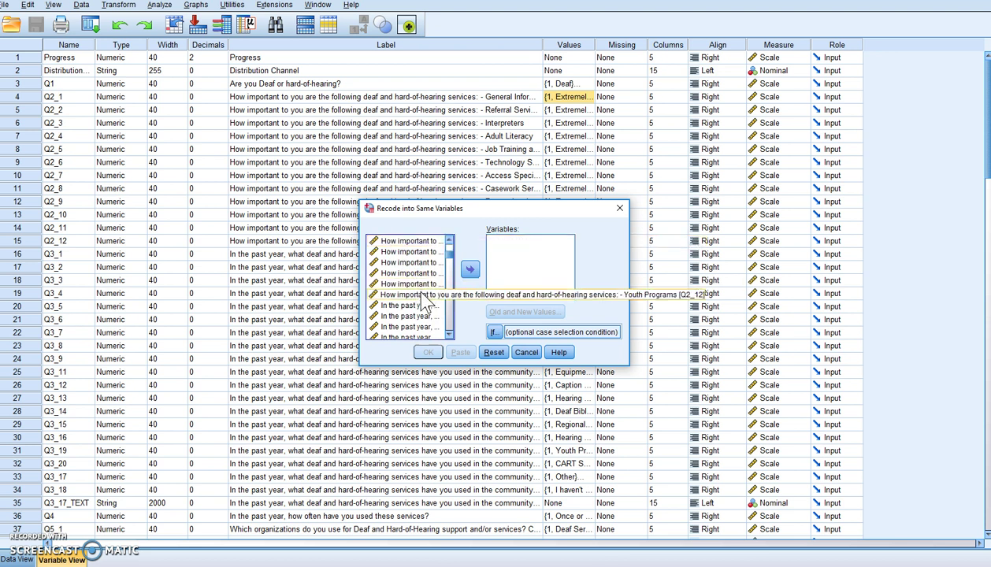
{"action": "left_click", "coordinate": [423, 295], "text": "shift"}
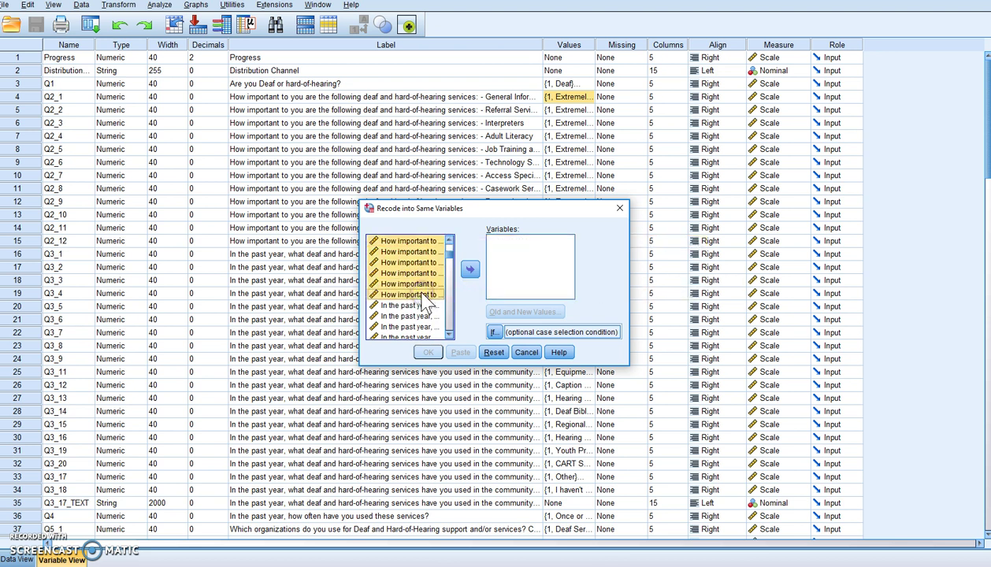
{"action": "left_click_drag", "start_coordinate": [423, 298], "coordinate": [432, 293]}
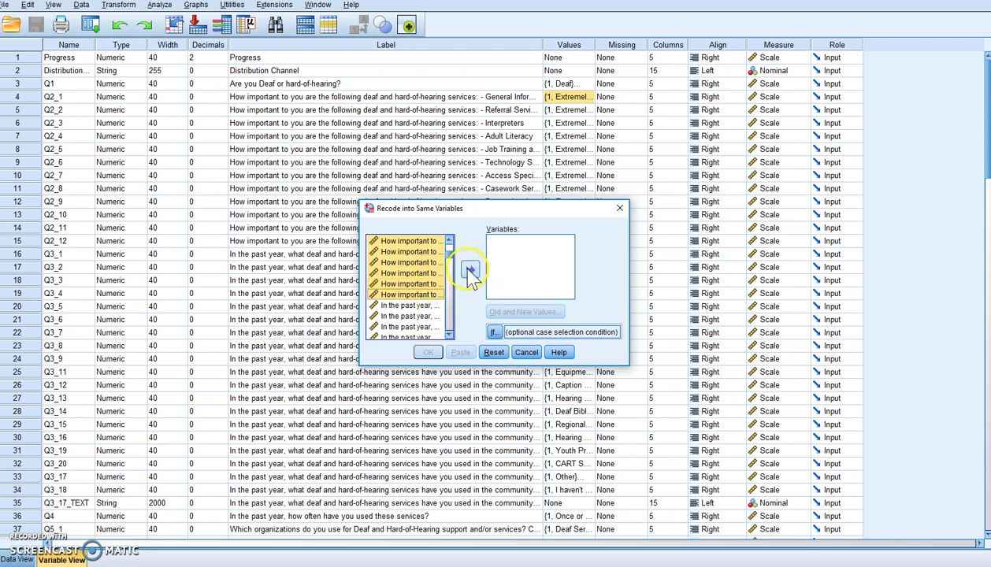
{"action": "left_click", "coordinate": [470, 272]}
{"action": "left_click", "coordinate": [470, 272]}
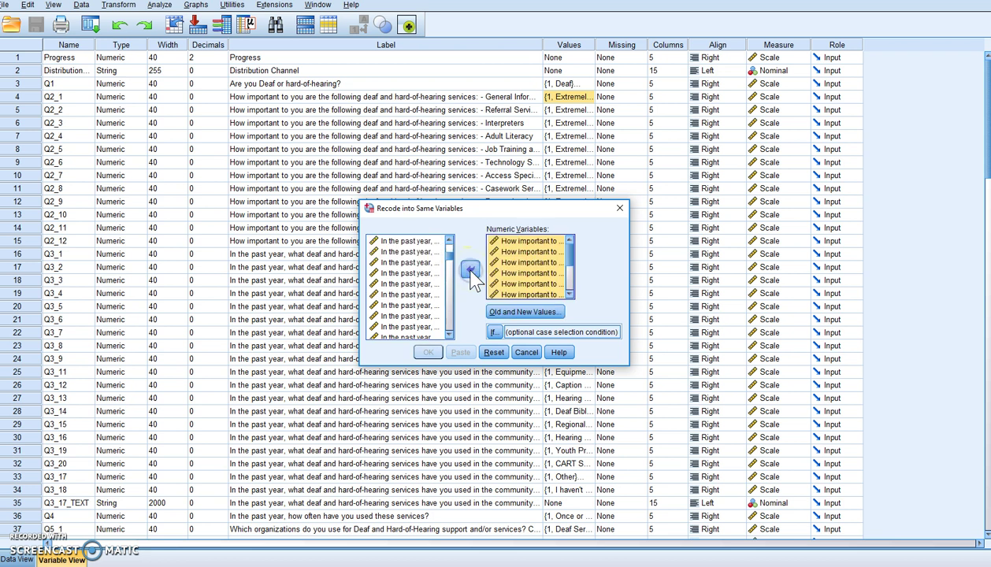
Step: Define the first old-to-new recode rule for the importance items, mapping old value 1 to new value 5
{"action": "left_click", "coordinate": [524, 315]}
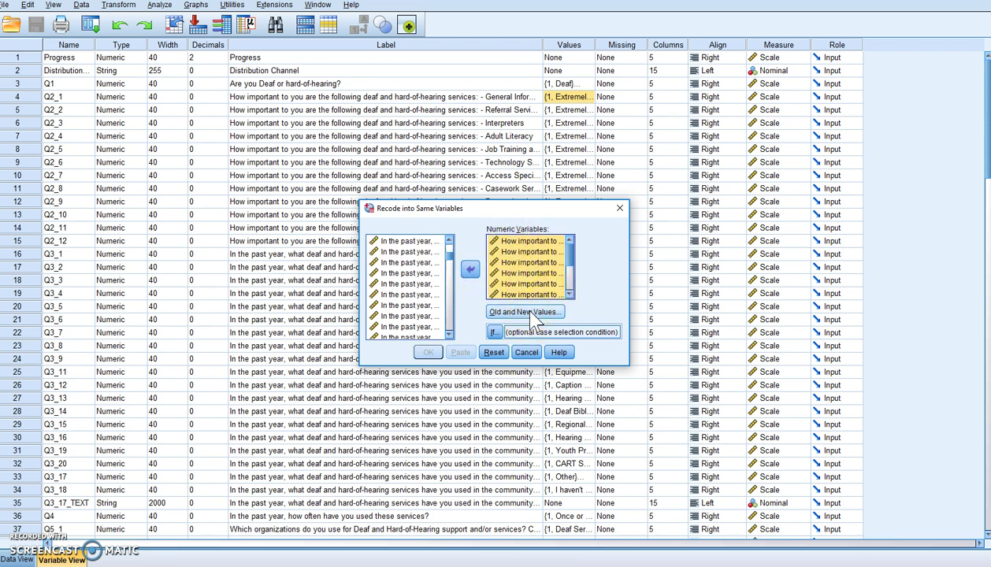
{"action": "left_click", "coordinate": [526, 312]}
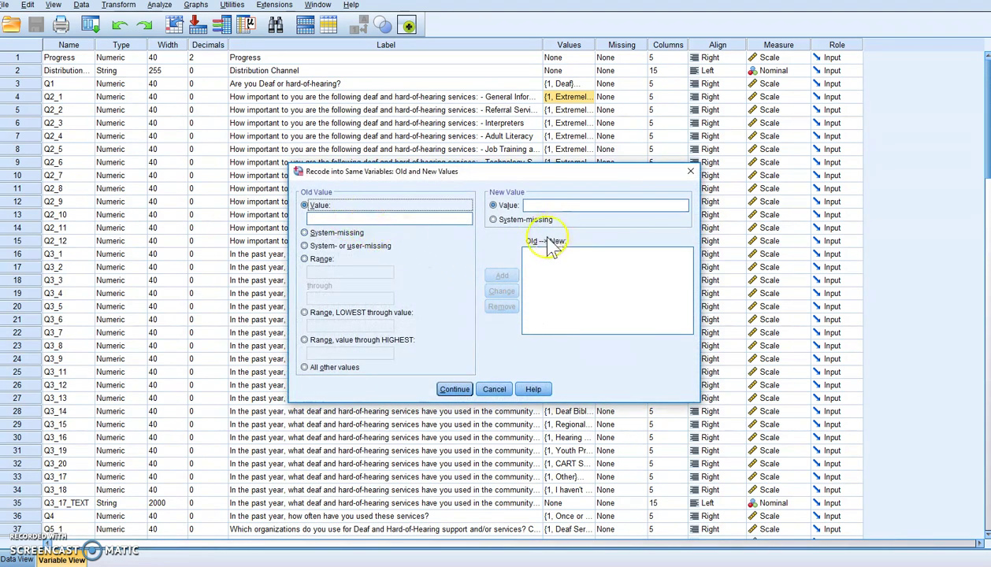
{"action": "left_click", "coordinate": [322, 219]}
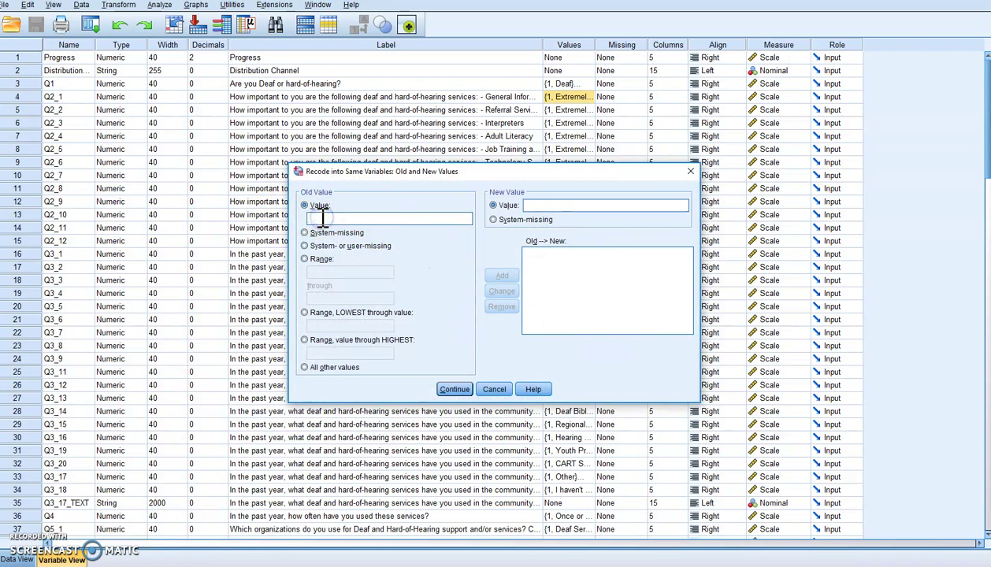
{"action": "type", "text": "1"}
{"action": "left_click", "coordinate": [542, 203]}
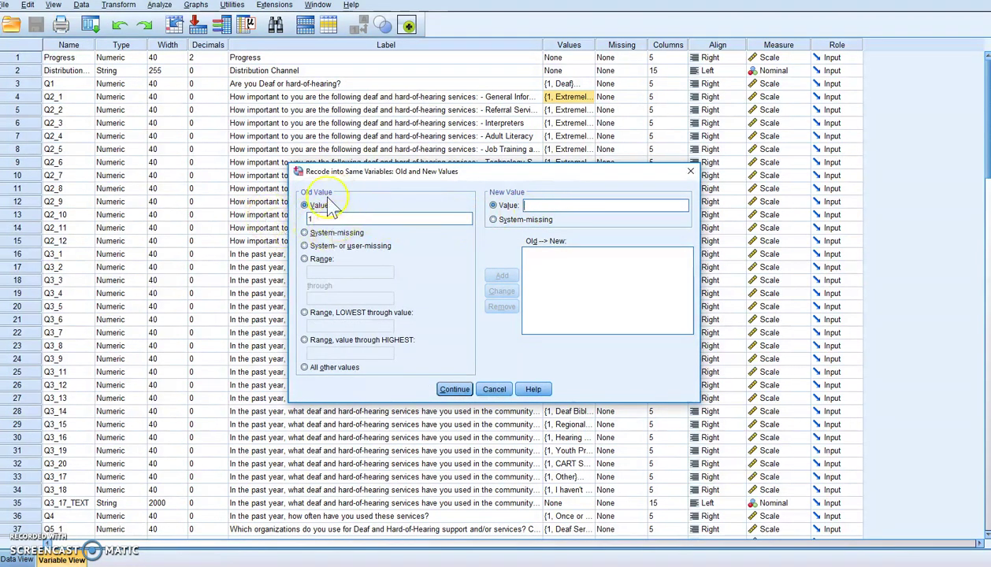
{"action": "left_click", "coordinate": [521, 192]}
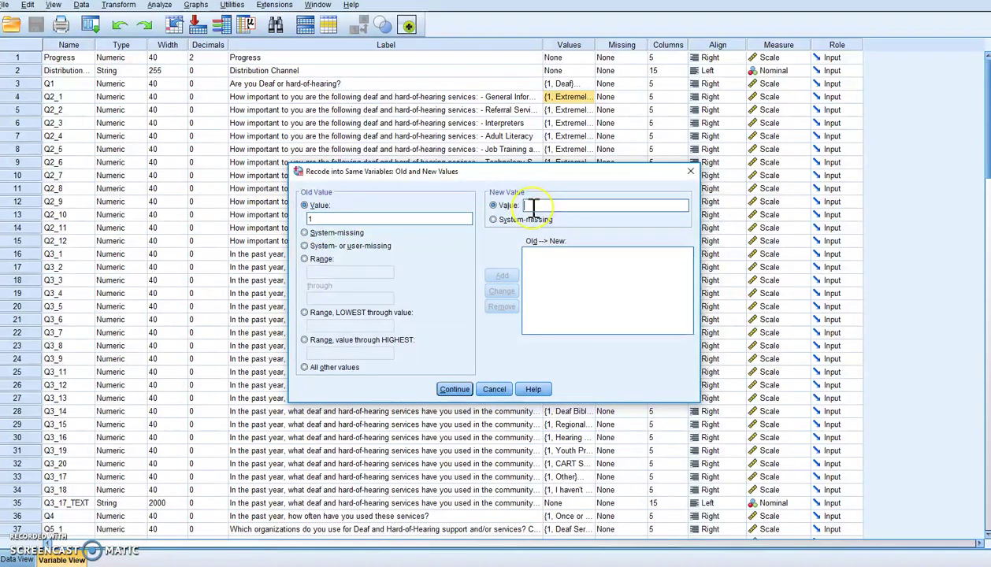
{"action": "type", "text": "5"}
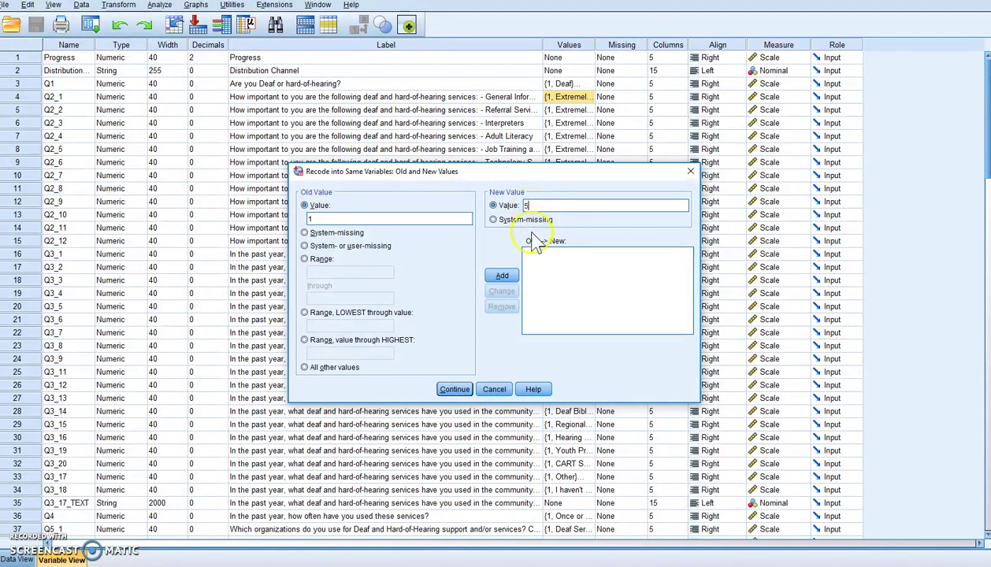
{"action": "left_click", "coordinate": [502, 276]}
Step: Add two more recode rules, mapping old value 2 to 4 and old value 3 to 3
{"action": "left_click", "coordinate": [337, 218]}
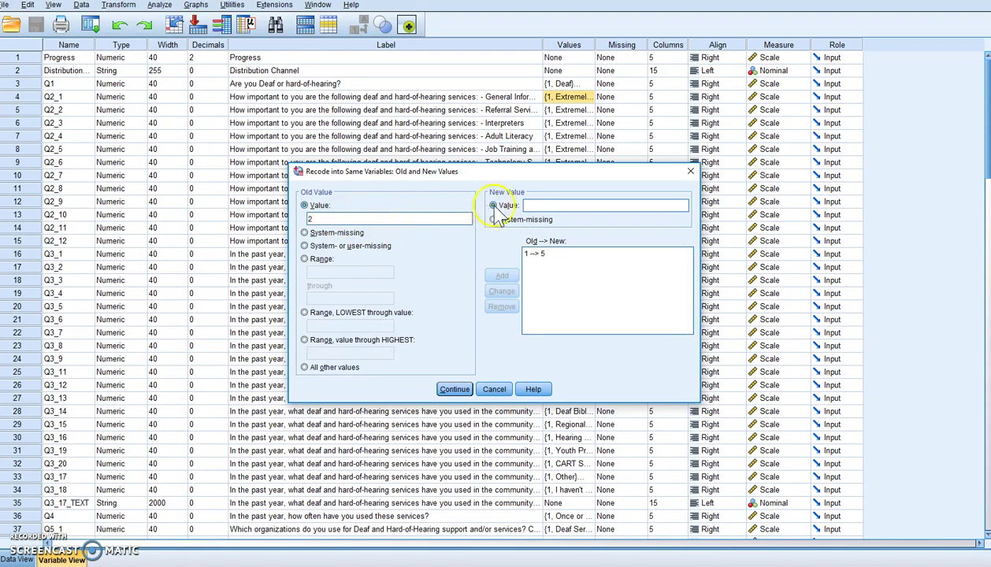
{"action": "left_click", "coordinate": [527, 204]}
{"action": "type", "text": "4"}
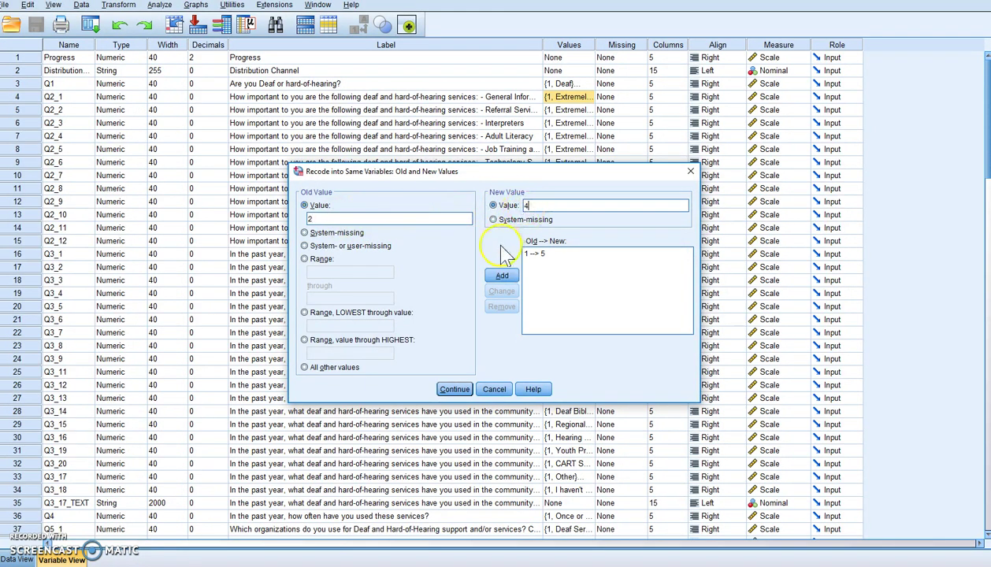
{"action": "left_click", "coordinate": [502, 275]}
{"action": "left_click", "coordinate": [315, 216]}
{"action": "left_click", "coordinate": [314, 217]}
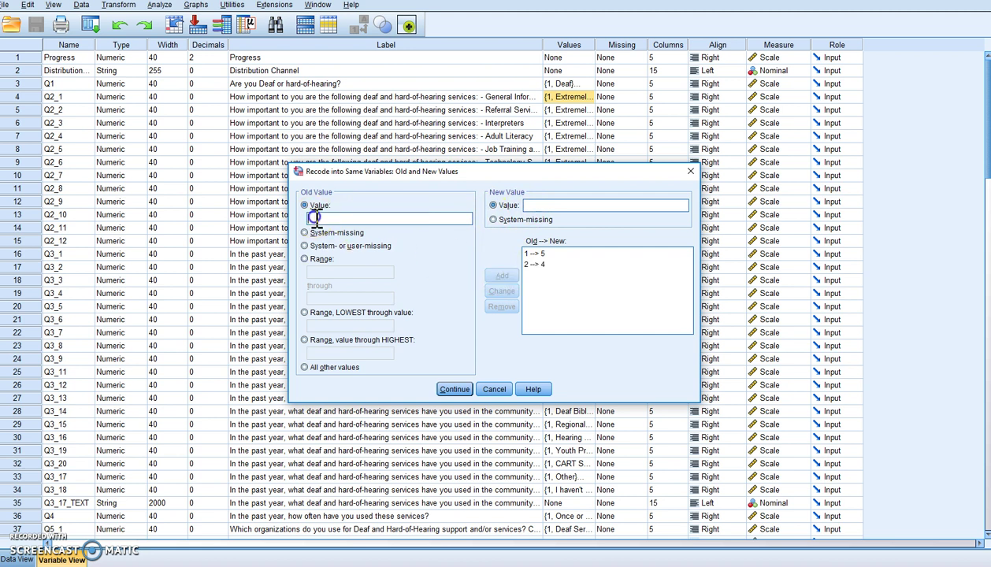
{"action": "type", "text": "3"}
{"action": "left_click", "coordinate": [536, 205]}
{"action": "type", "text": "3"}
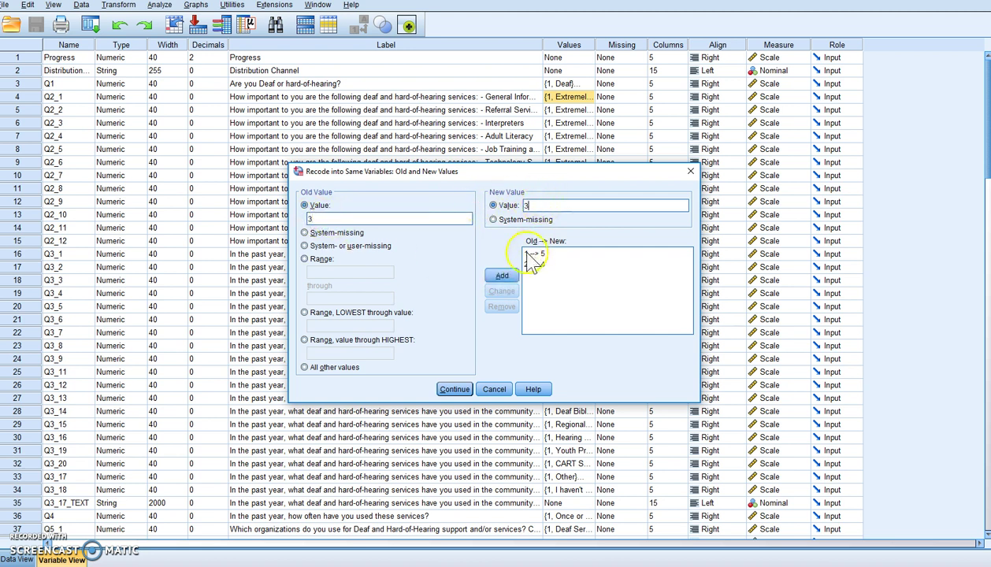
{"action": "left_click", "coordinate": [505, 277]}
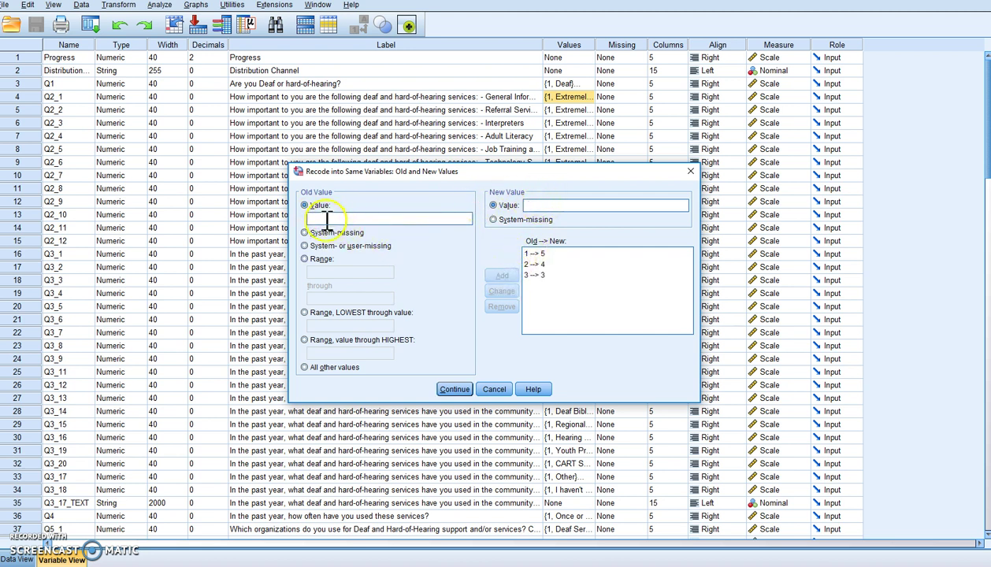
Step: Add the last two recode rules, mapping old value 4 to 2 and old value 5 to 1
{"action": "left_click", "coordinate": [527, 204]}
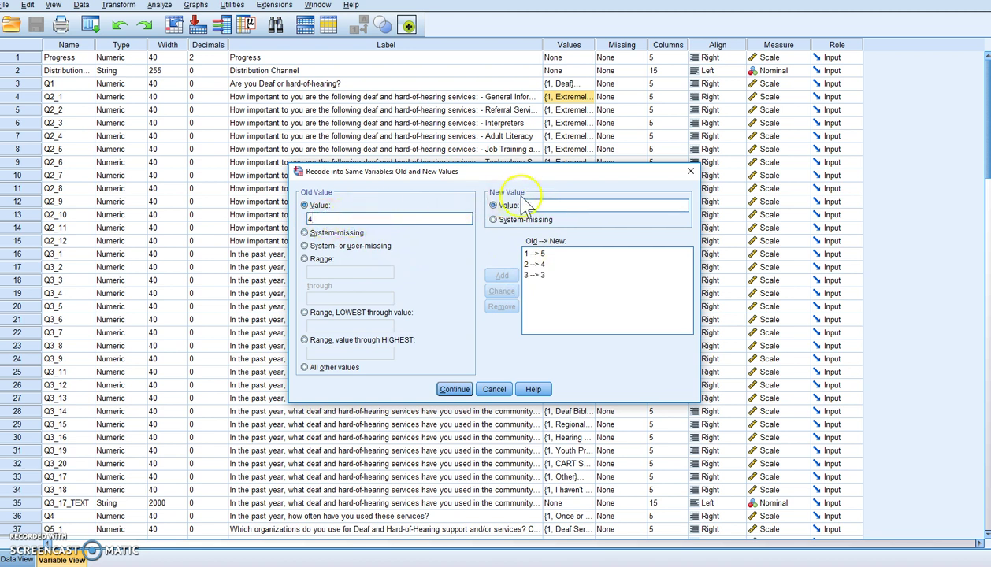
{"action": "type", "text": "2"}
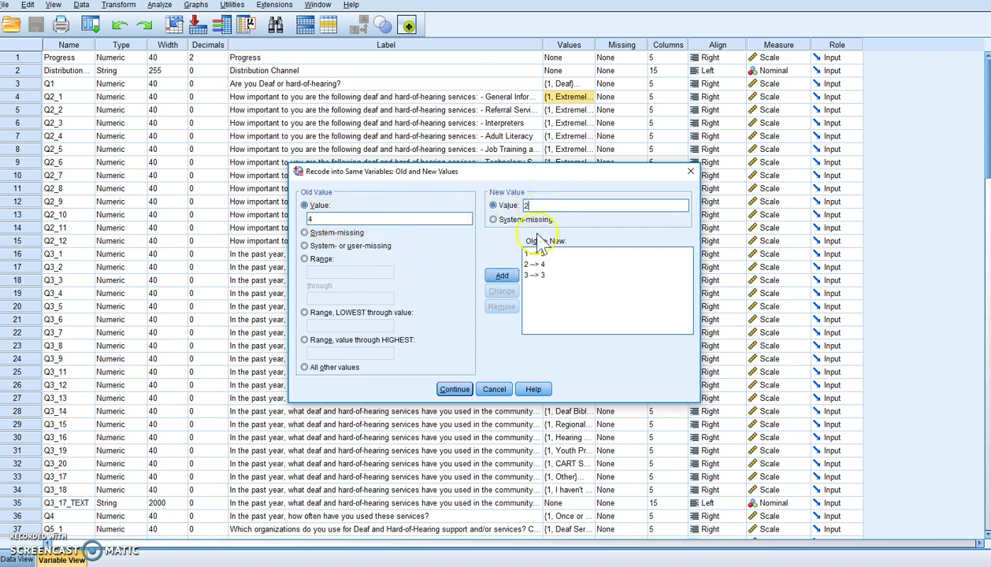
{"action": "left_click", "coordinate": [503, 275]}
{"action": "left_click", "coordinate": [327, 216]}
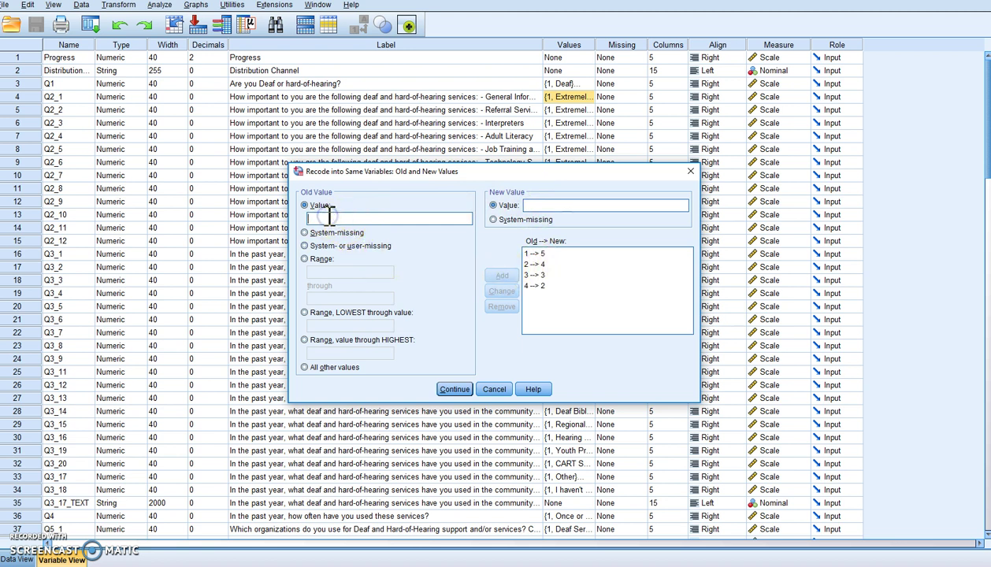
{"action": "left_click", "coordinate": [544, 206]}
{"action": "type", "text": "1"}
{"action": "left_click", "coordinate": [501, 275]}
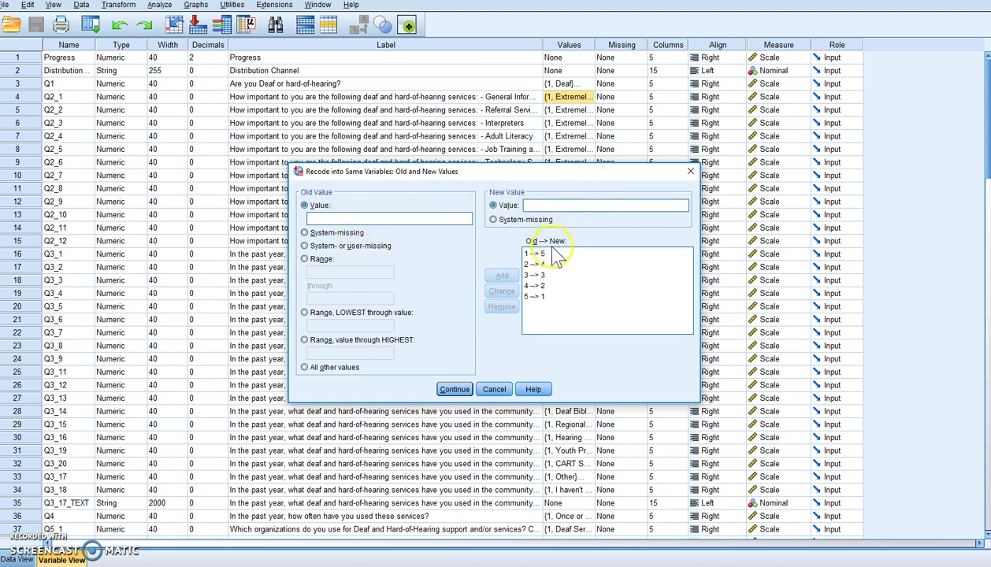
Step: Accept the old and new value rules and run the recode on the importance items
{"action": "left_click", "coordinate": [455, 389]}
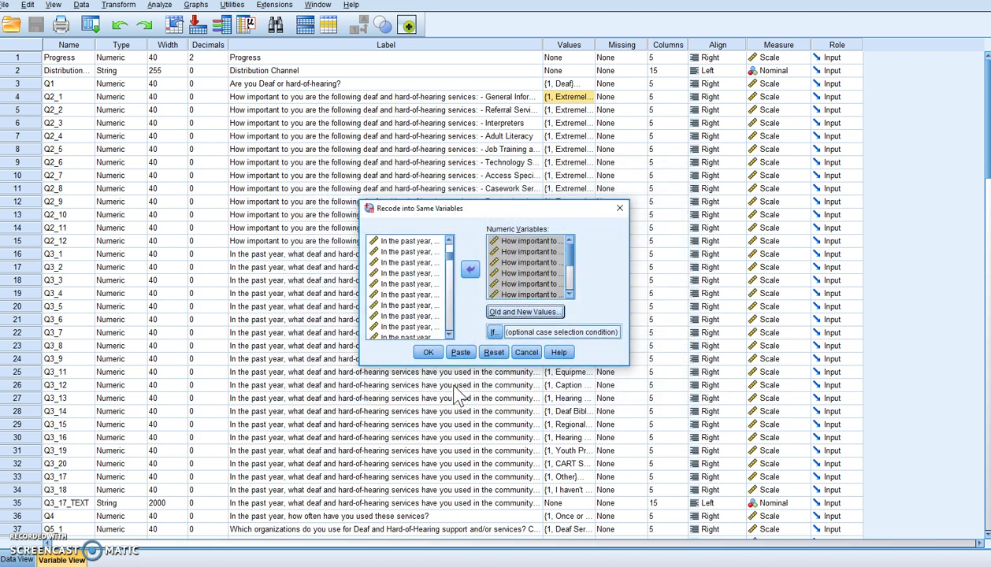
{"action": "left_click", "coordinate": [425, 354]}
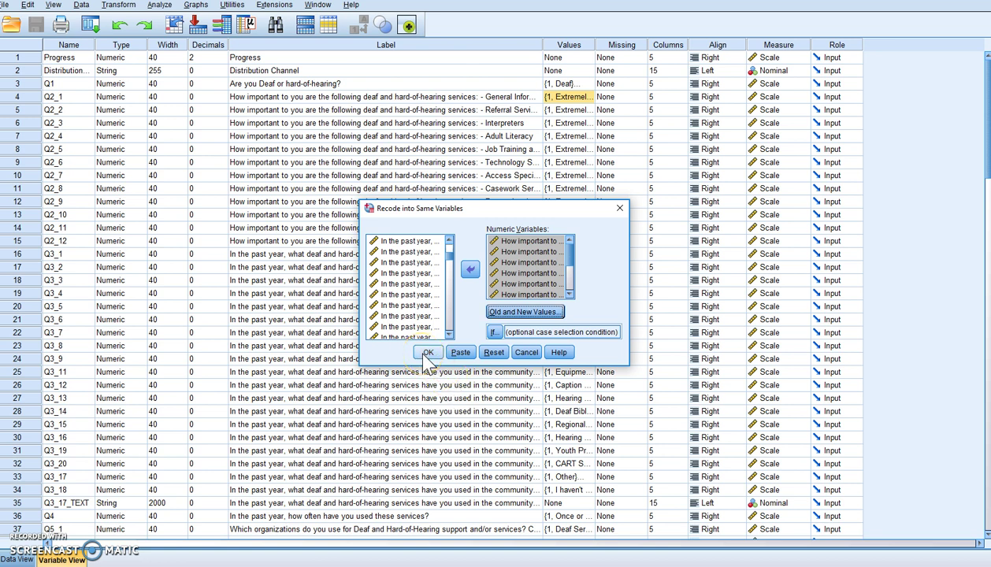
{"action": "left_click", "coordinate": [427, 354]}
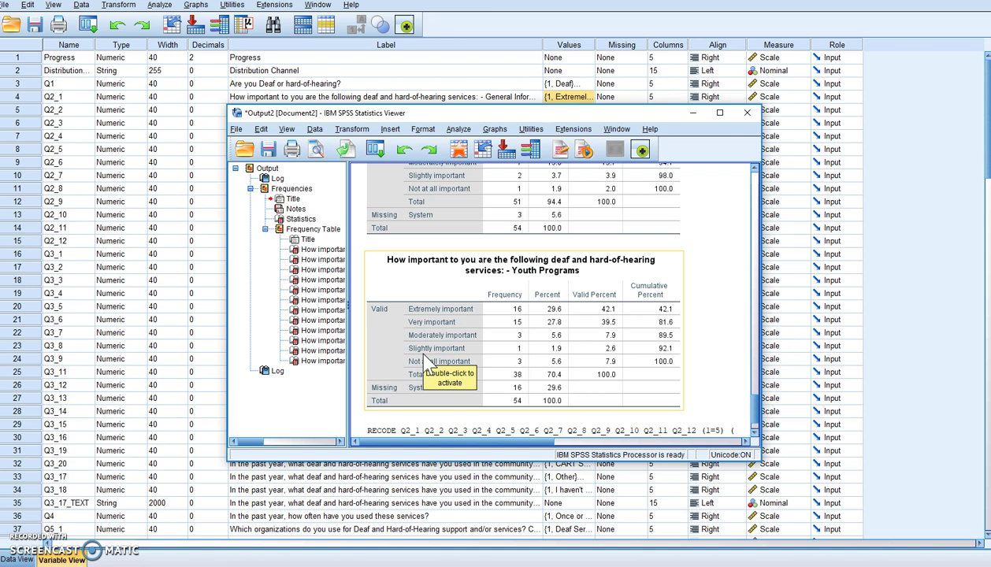
Step: Look over the importance items' frequency tables in the output, back up to General Information and Referral Services
{"action": "scroll", "coordinate": [488, 320], "scroll_direction": "down", "scroll_amount": 10}
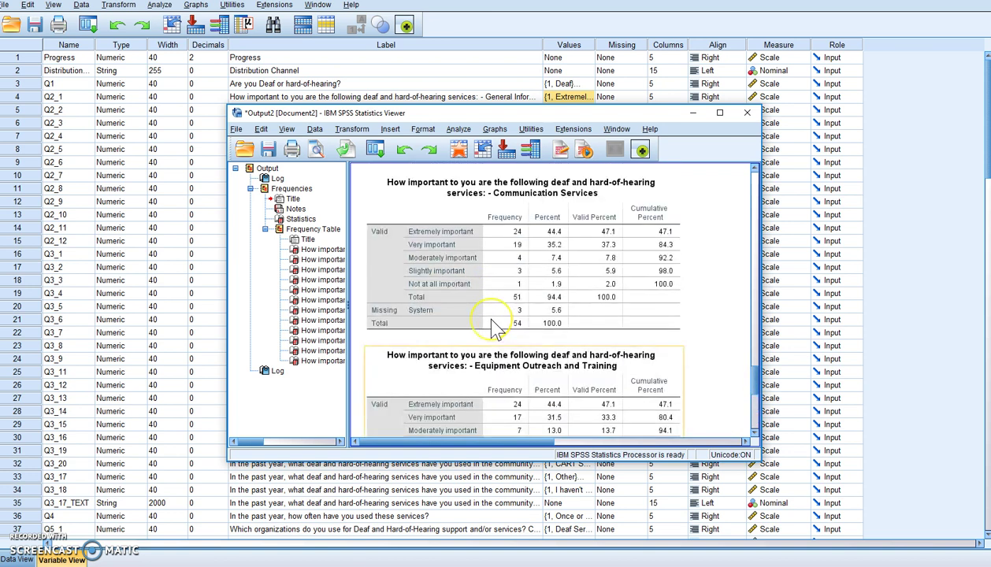
{"action": "scroll", "coordinate": [492, 323], "scroll_direction": "up", "scroll_amount": 15}
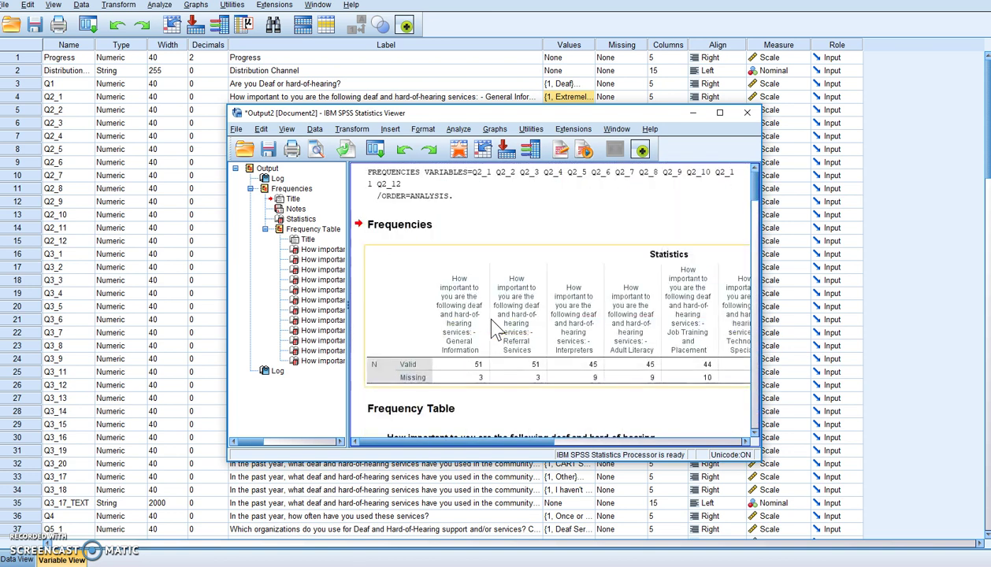
{"action": "scroll", "coordinate": [498, 318], "scroll_direction": "down", "scroll_amount": 5}
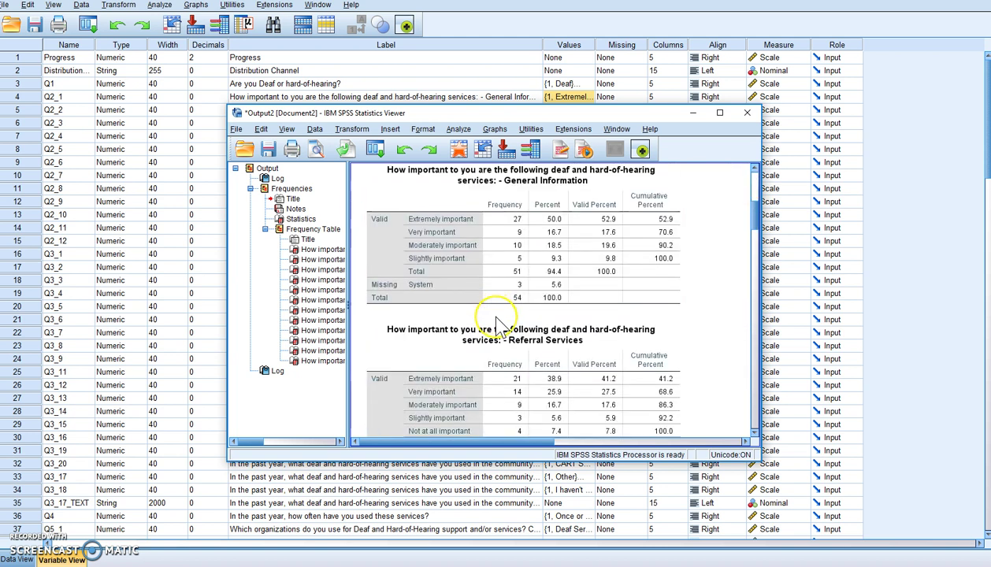
{"action": "left_click", "coordinate": [460, 131]}
{"action": "mouse_move", "coordinate": [544, 159]}
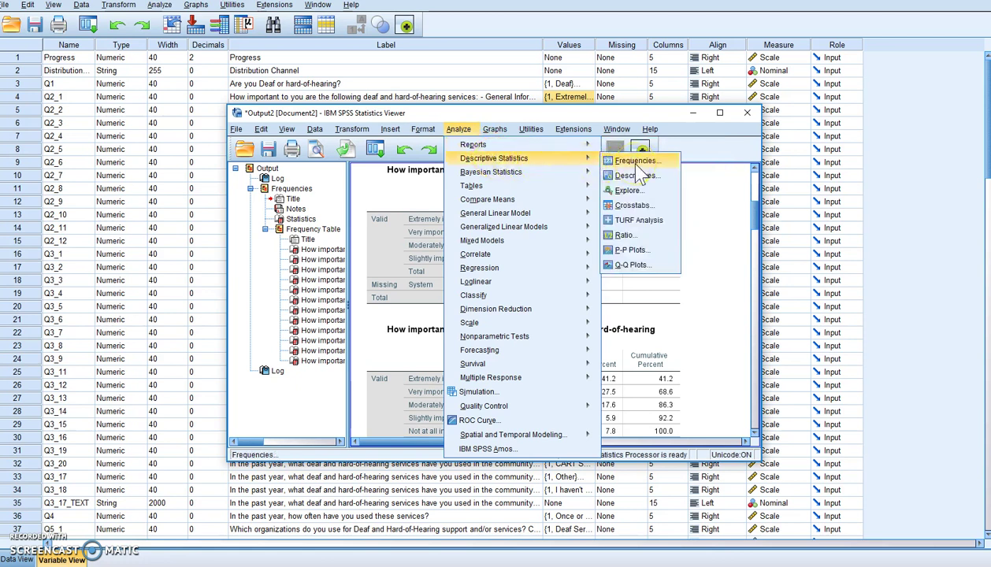
{"action": "key", "text": "Escape"}
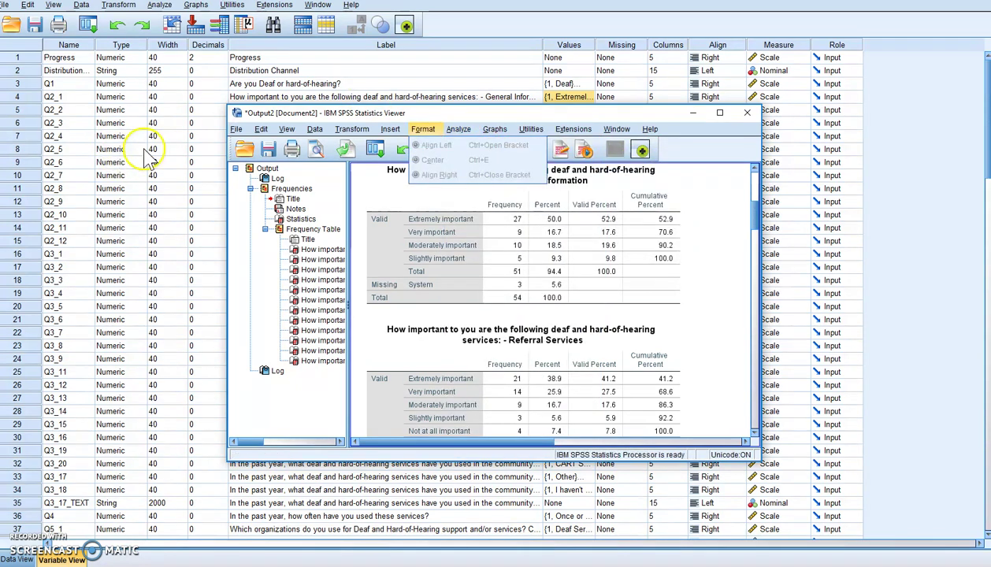
Step: Return to the data editor and, in the value labels of Q2_1, set the value for "Extremely important" to 55
{"action": "left_click", "coordinate": [236, 128]}
{"action": "left_click", "coordinate": [775, 109]}
{"action": "left_click", "coordinate": [802, 109]}
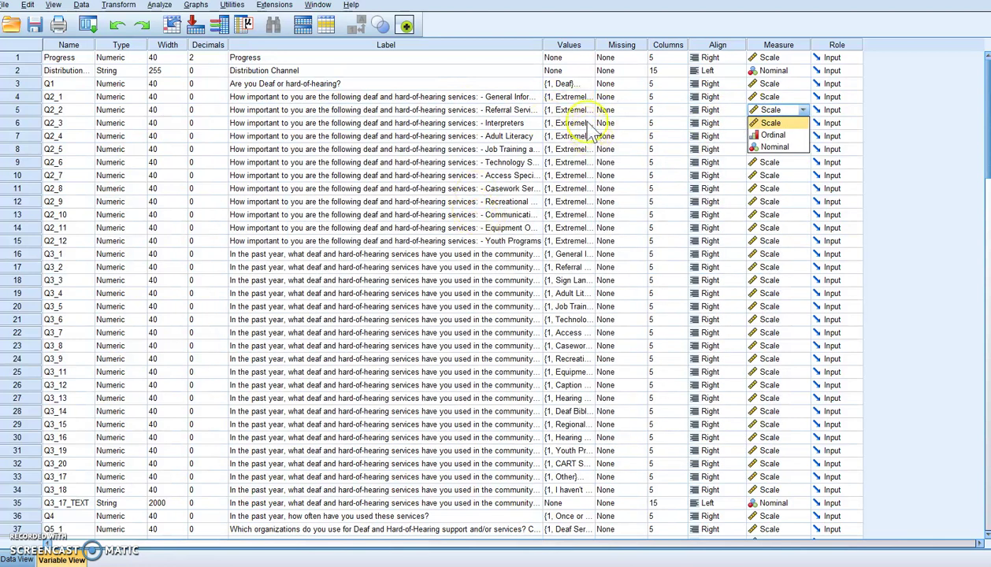
{"action": "left_click", "coordinate": [564, 98]}
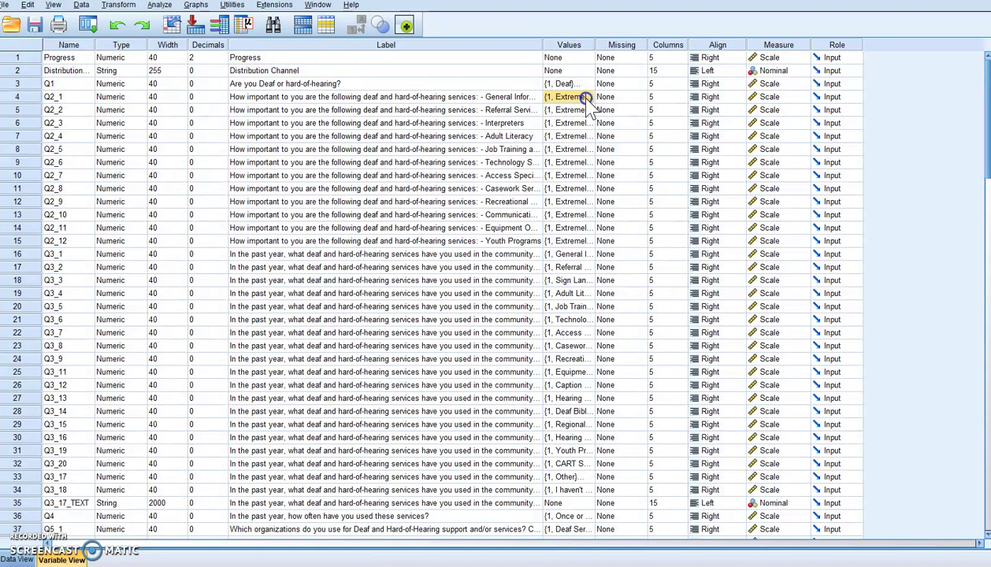
{"action": "left_click", "coordinate": [588, 97]}
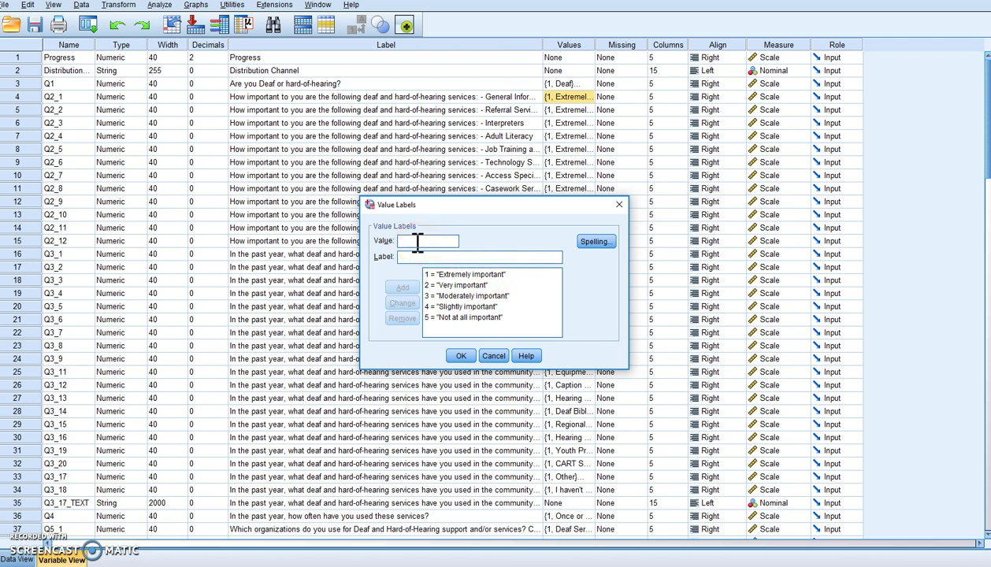
{"action": "left_click", "coordinate": [470, 275]}
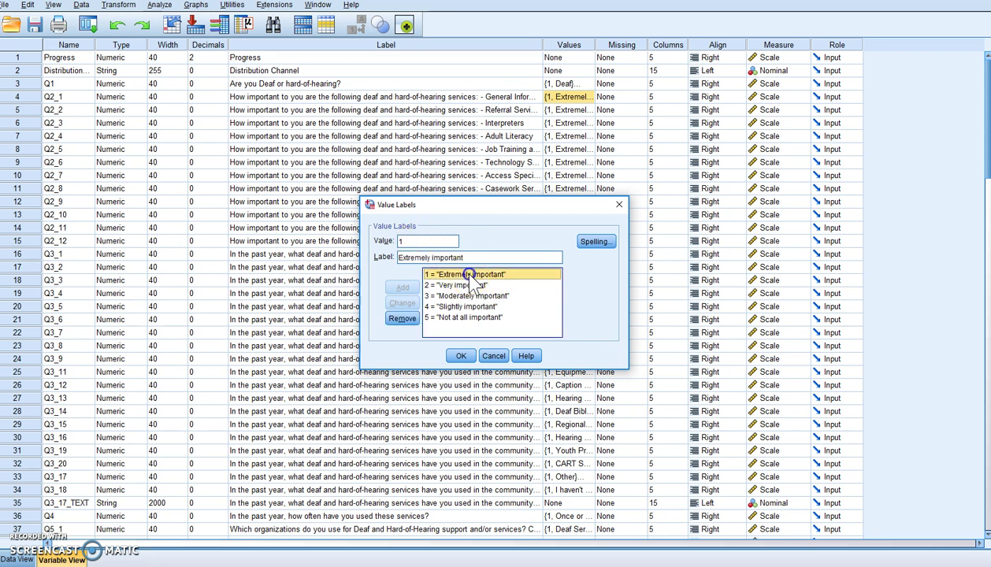
{"action": "left_click", "coordinate": [406, 323]}
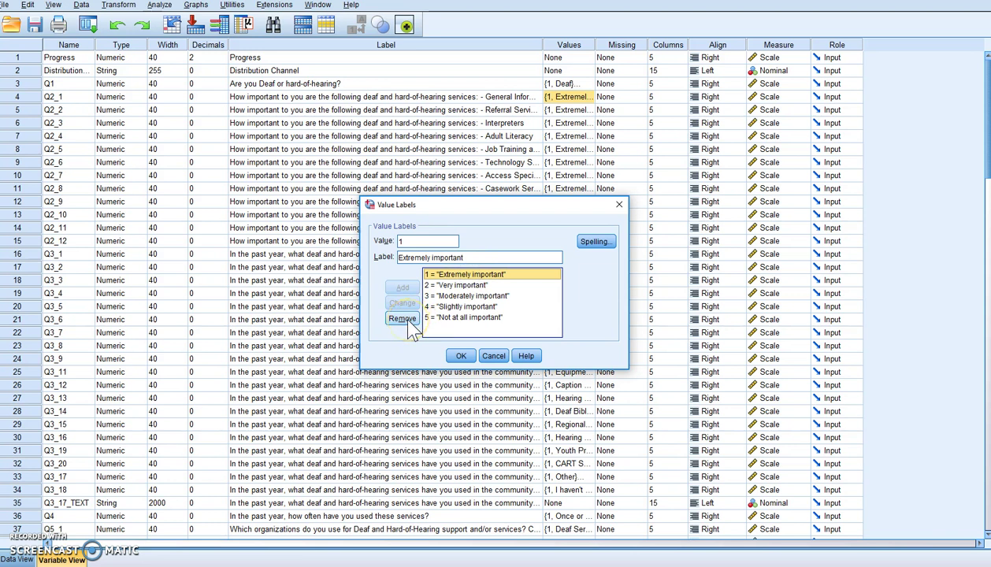
{"action": "double_click", "coordinate": [392, 241]}
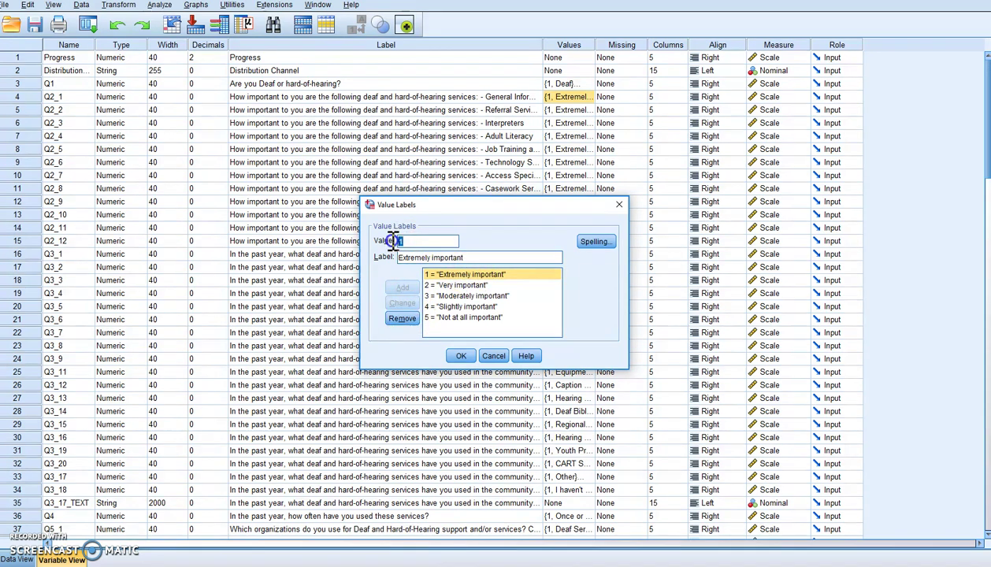
{"action": "type", "text": "55"}
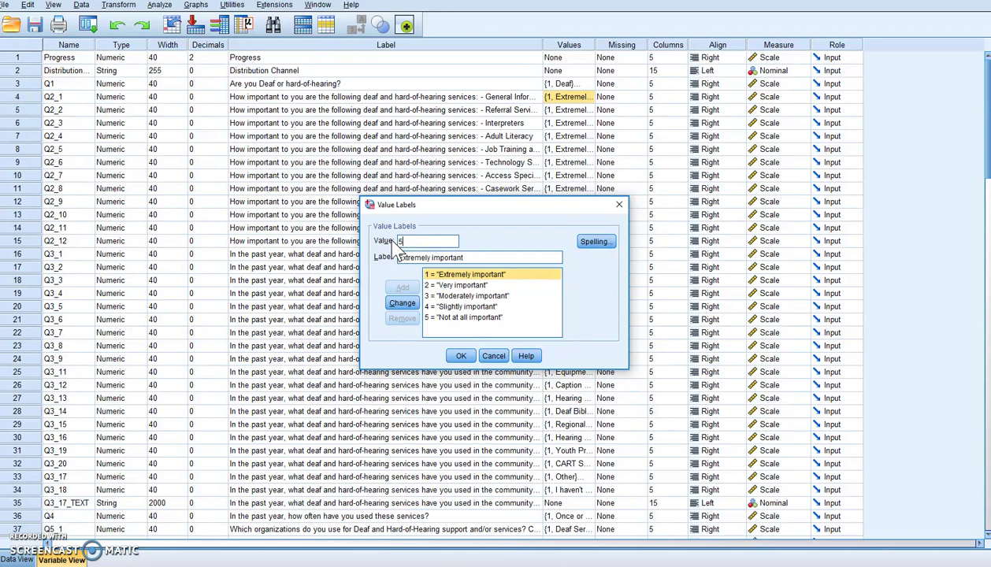
{"action": "left_click", "coordinate": [402, 303]}
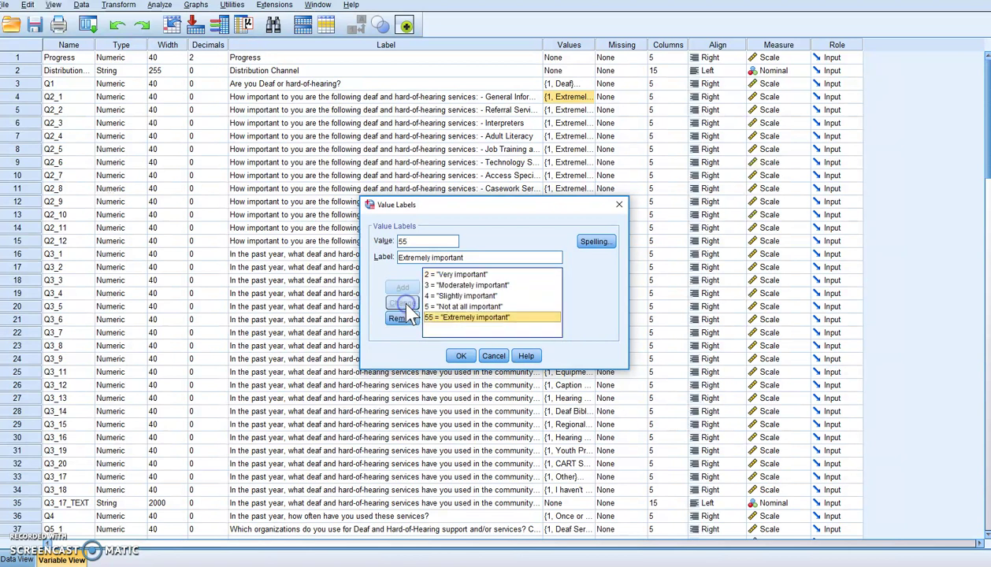
Step: Set the value for the label "Not at all important" to 1
{"action": "left_click", "coordinate": [463, 307]}
{"action": "double_click", "coordinate": [396, 241]}
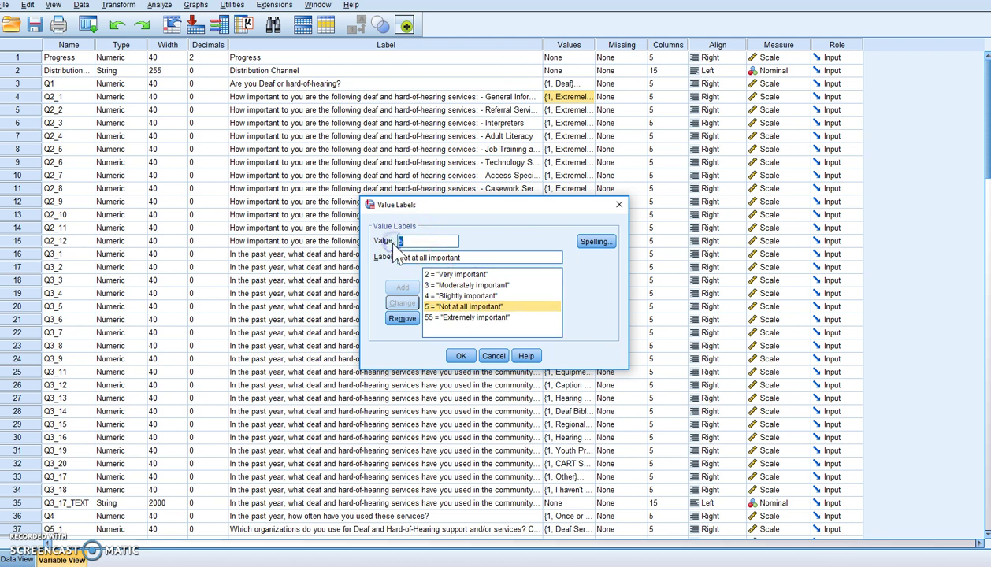
{"action": "type", "text": "1"}
{"action": "left_click", "coordinate": [406, 303]}
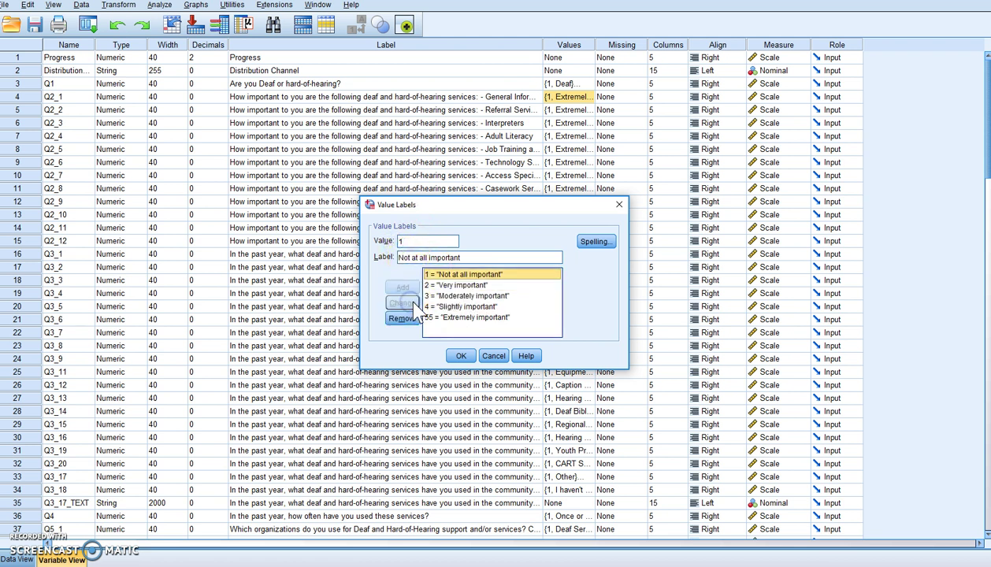
Step: In the value labels of Q2_1, set the value for "Very important" to 44
{"action": "left_click", "coordinate": [455, 285]}
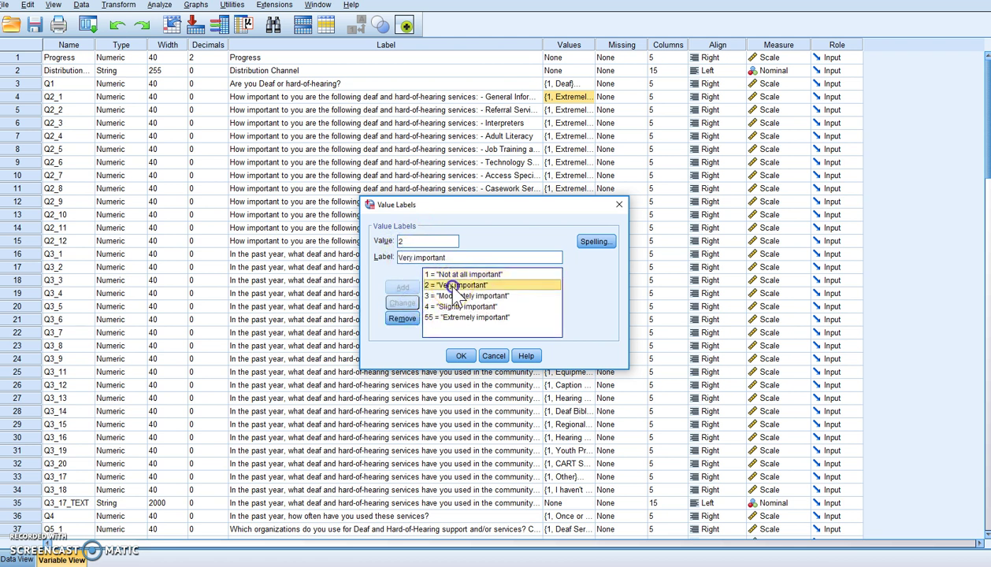
{"action": "double_click", "coordinate": [396, 241]}
{"action": "type", "text": "44"}
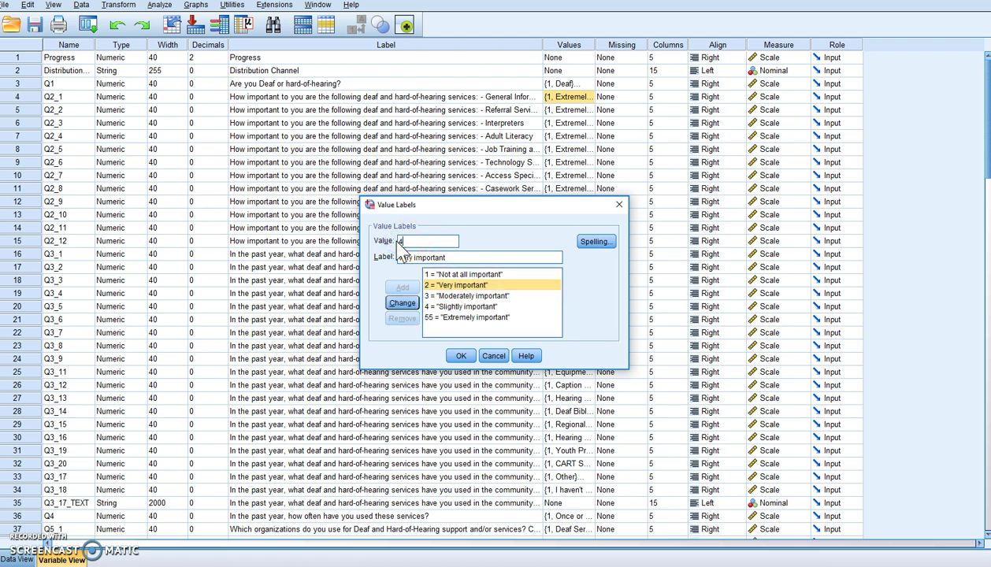
{"action": "left_click", "coordinate": [402, 303]}
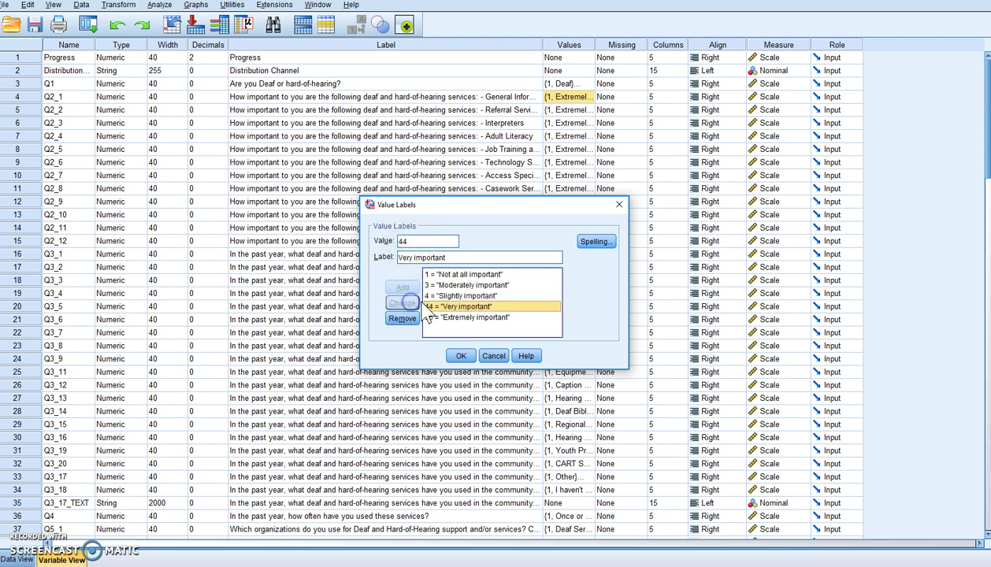
Step: Set the value for the label "Slightly important" to 2
{"action": "left_click", "coordinate": [454, 296]}
{"action": "double_click", "coordinate": [392, 242]}
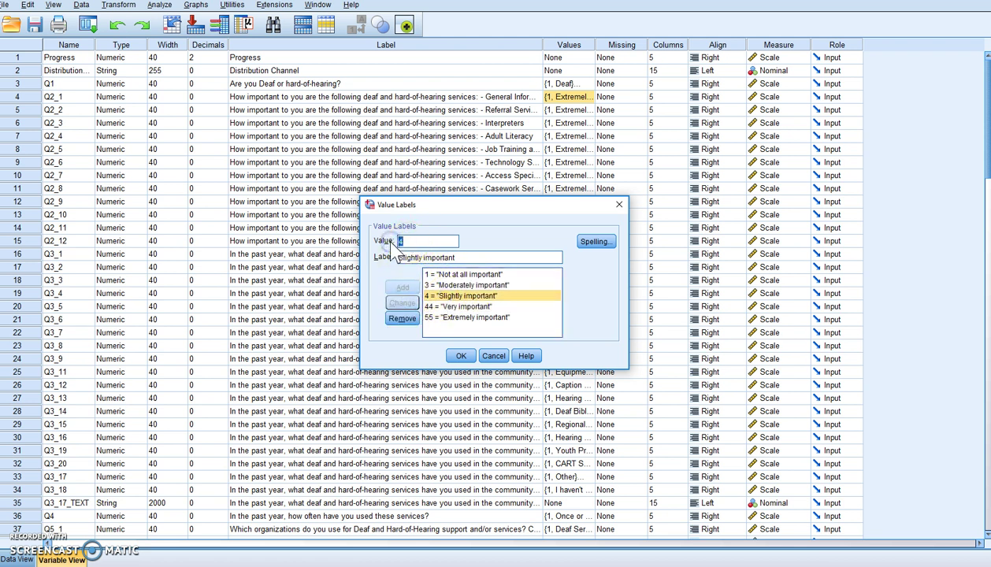
{"action": "type", "text": "2"}
{"action": "left_click", "coordinate": [402, 303]}
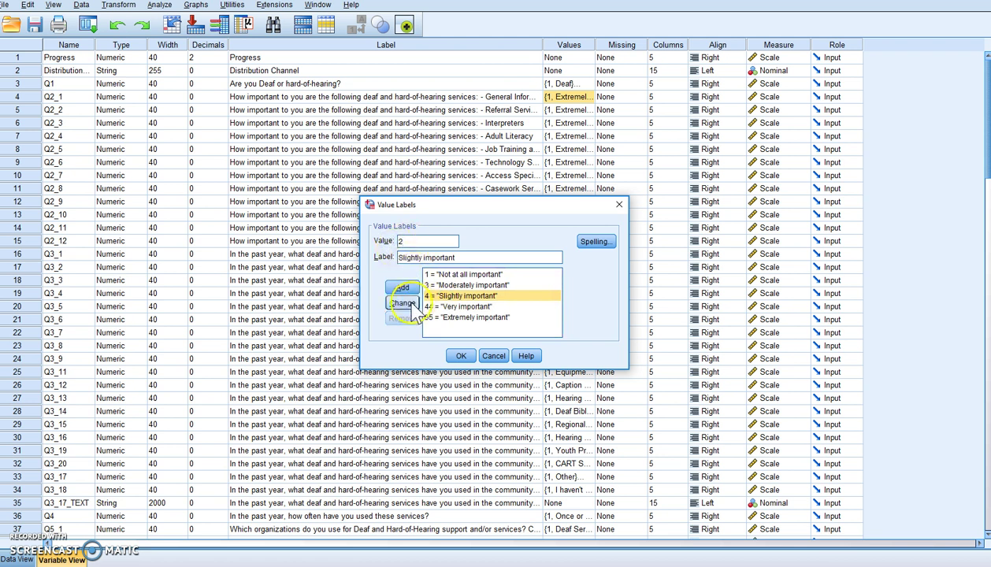
Step: Set the value for "Very important" to 4 and for "Extremely important" to 5, and accept the value labels of Q2_1
{"action": "left_click", "coordinate": [456, 306]}
{"action": "key", "text": "BackSpace"}
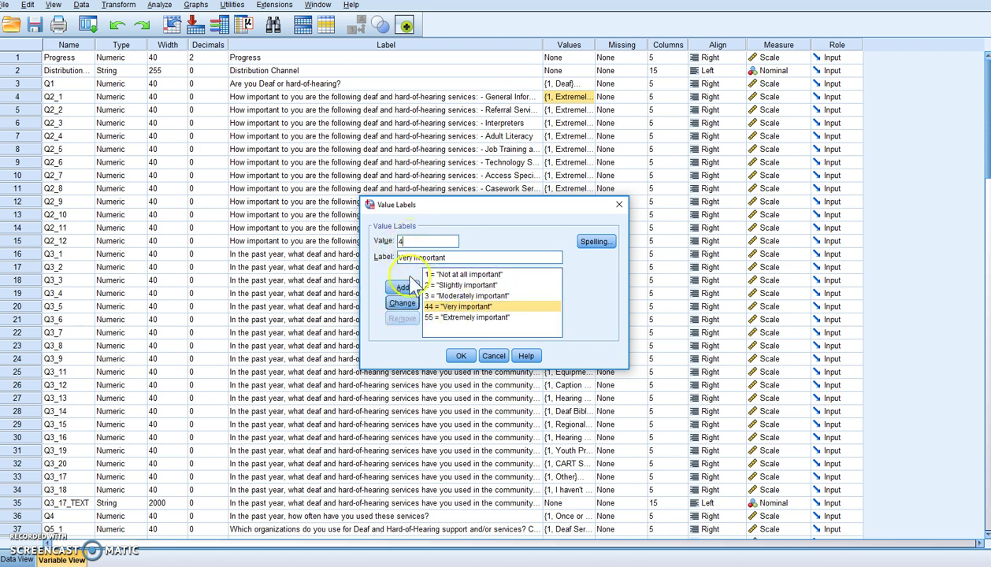
{"action": "left_click", "coordinate": [402, 303]}
{"action": "left_click", "coordinate": [446, 317]}
{"action": "left_click", "coordinate": [424, 241]}
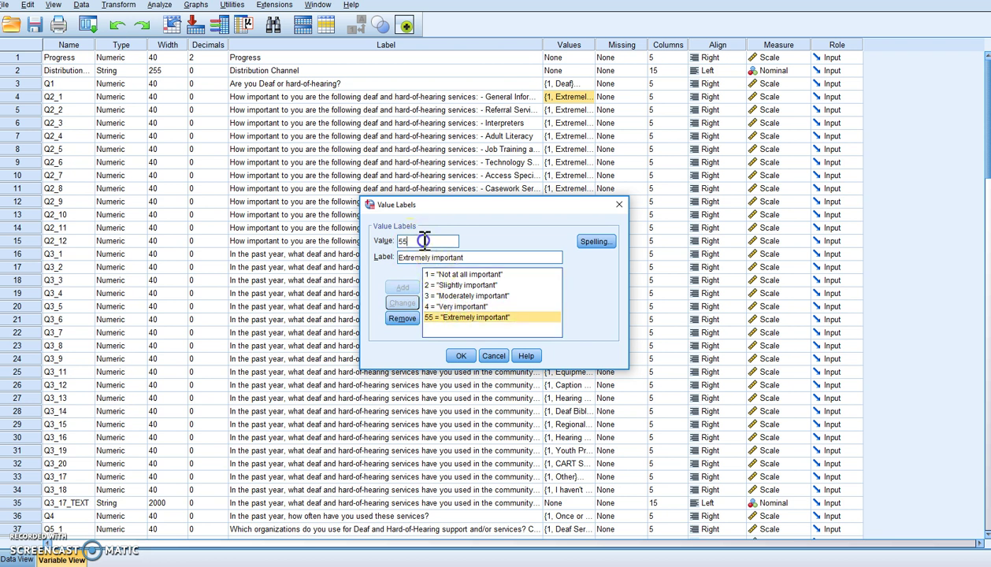
{"action": "key", "text": "BackSpace"}
{"action": "left_click", "coordinate": [402, 304]}
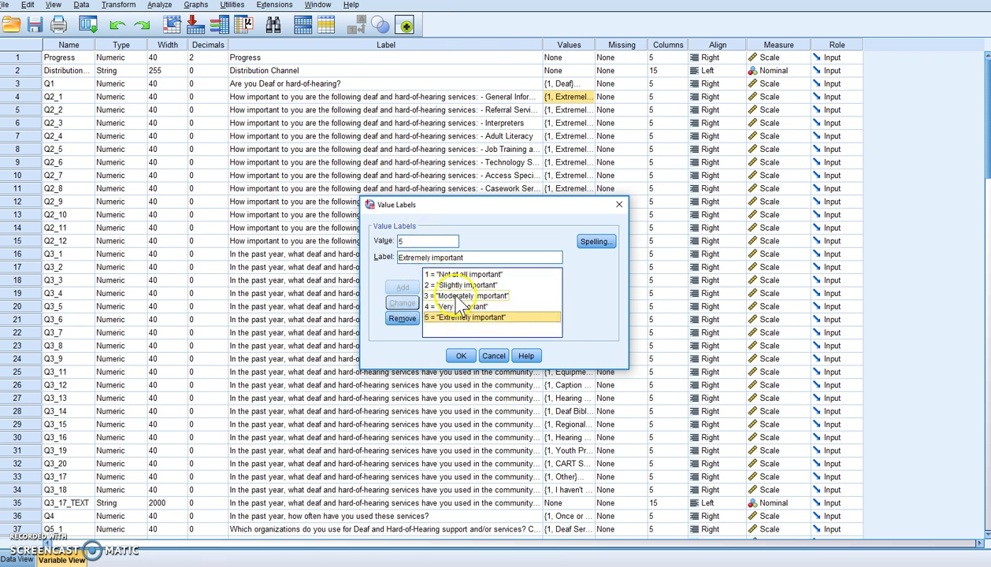
{"action": "left_click", "coordinate": [463, 356]}
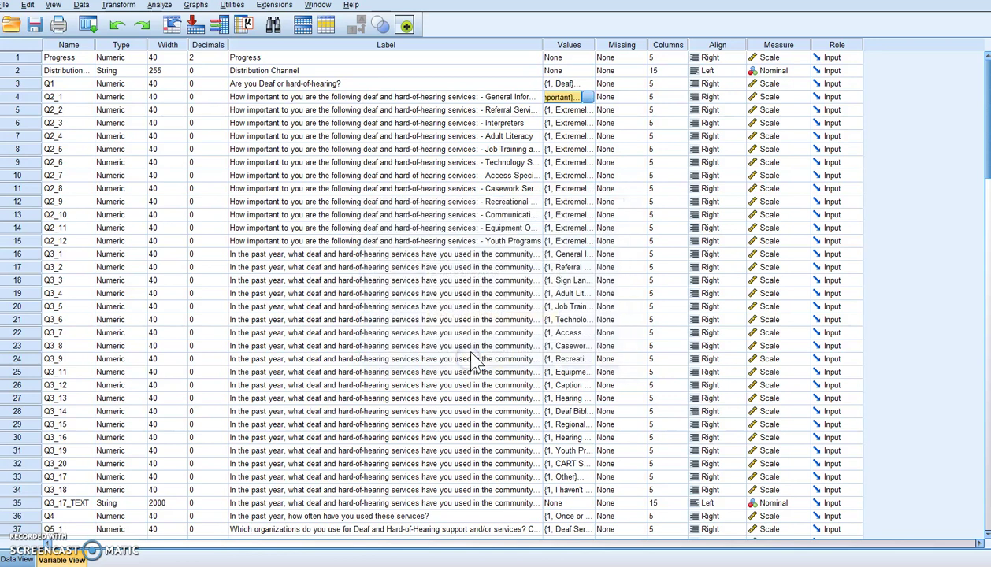
Step: Check the value labels of Q2_1 and copy them to variables Q2_2 through Q2_12
{"action": "left_click", "coordinate": [588, 97]}
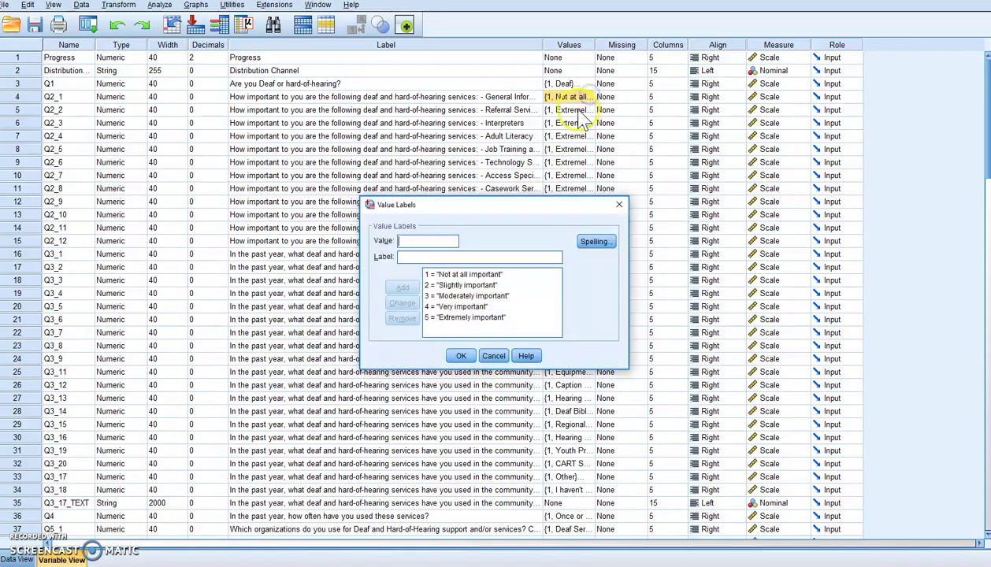
{"action": "left_click", "coordinate": [493, 356]}
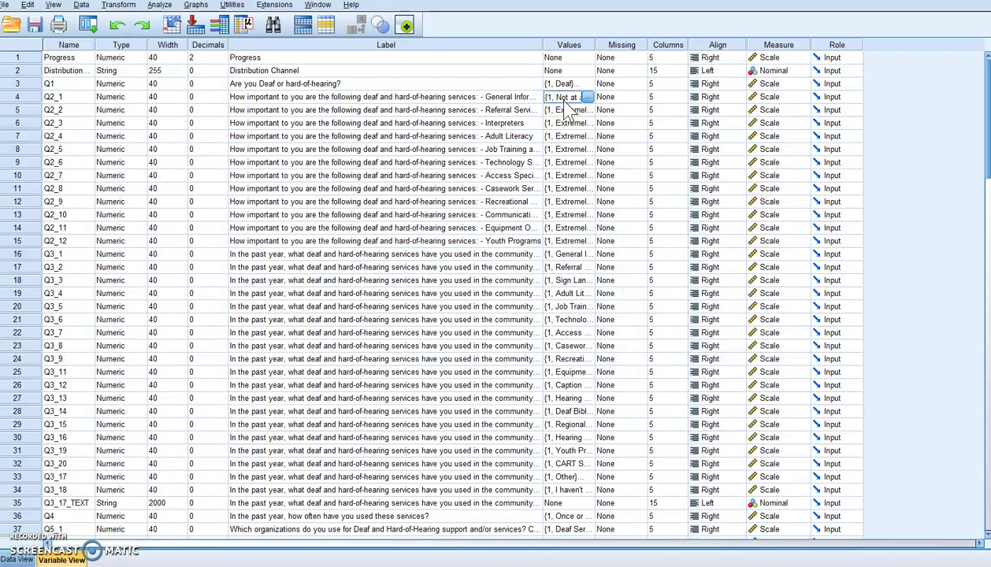
{"action": "left_click_drag", "start_coordinate": [566, 110], "coordinate": [574, 249]}
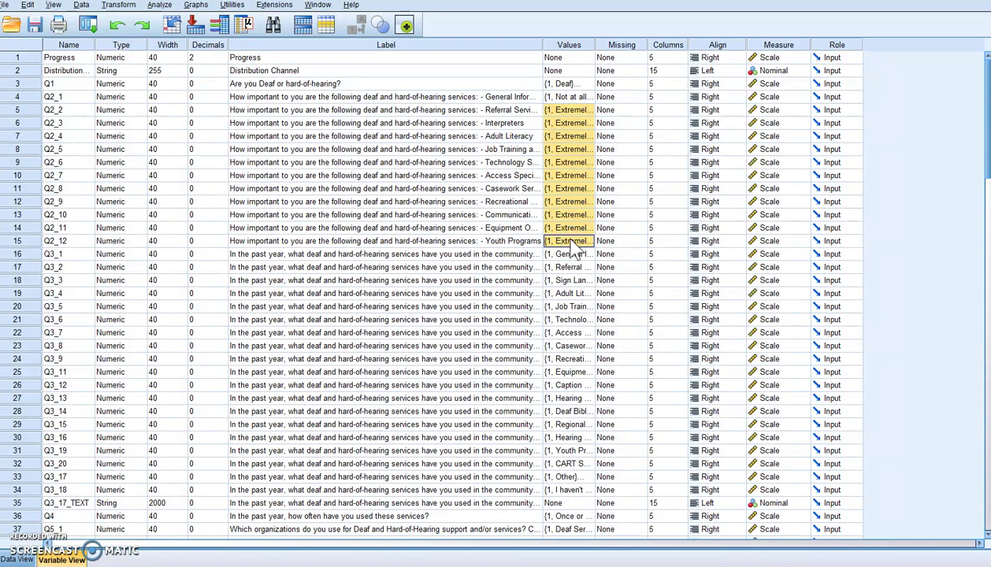
{"action": "key", "text": "ctrl+v"}
{"action": "left_click", "coordinate": [512, 267]}
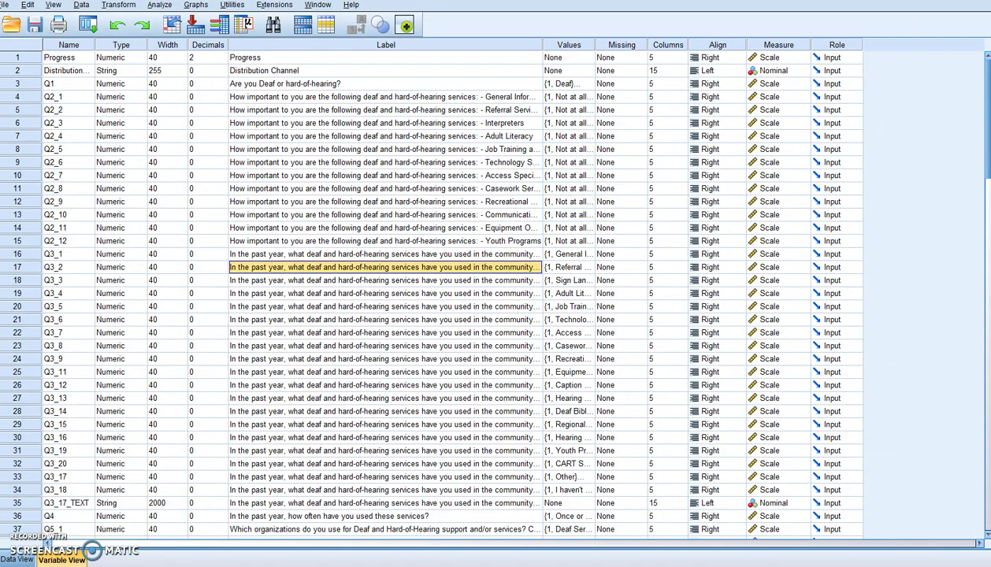
Step: Run Frequencies again on the importance items with frequency tables displayed
{"action": "left_click", "coordinate": [159, 5]}
{"action": "left_click", "coordinate": [201, 34]}
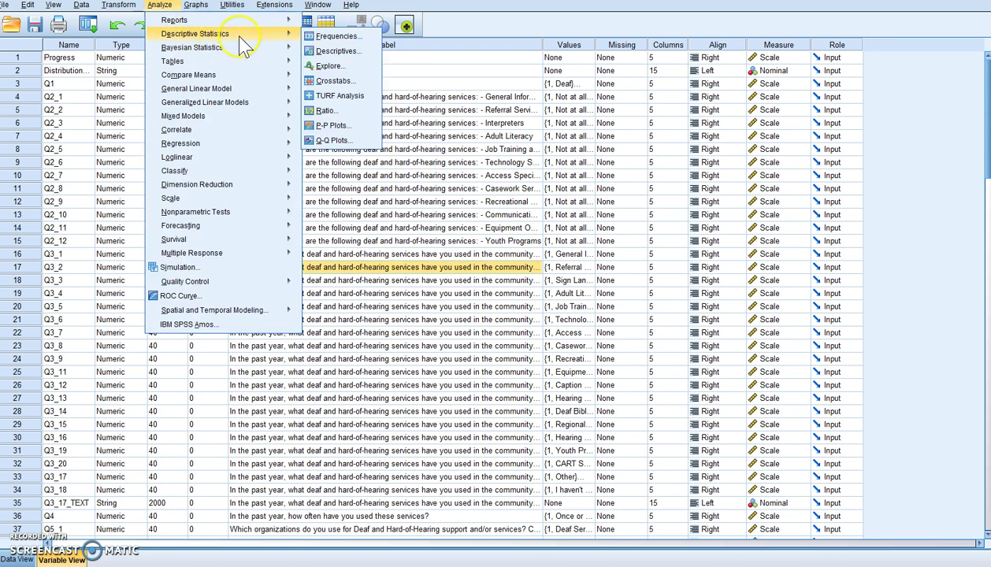
{"action": "left_click", "coordinate": [327, 37]}
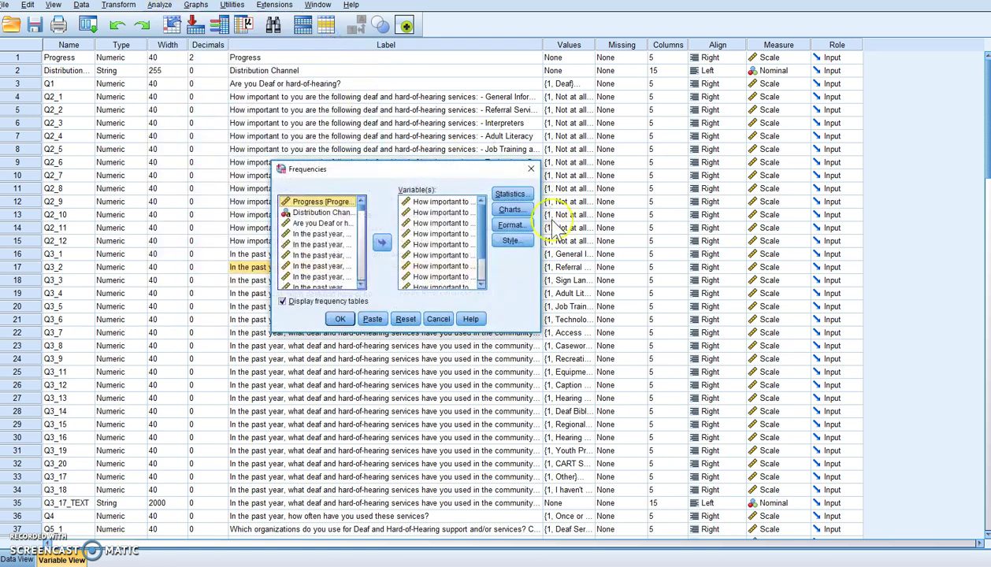
{"action": "left_click", "coordinate": [341, 320]}
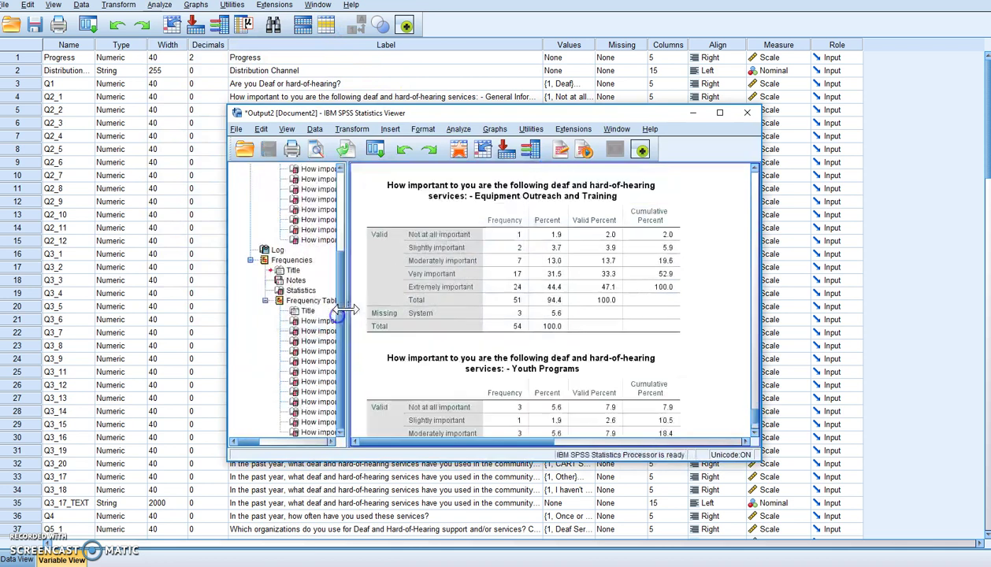
Step: Examine the new frequency tables of the importance items, from Youth Programs back up to General Information
{"action": "scroll", "coordinate": [574, 334], "scroll_direction": "down", "scroll_amount": 2}
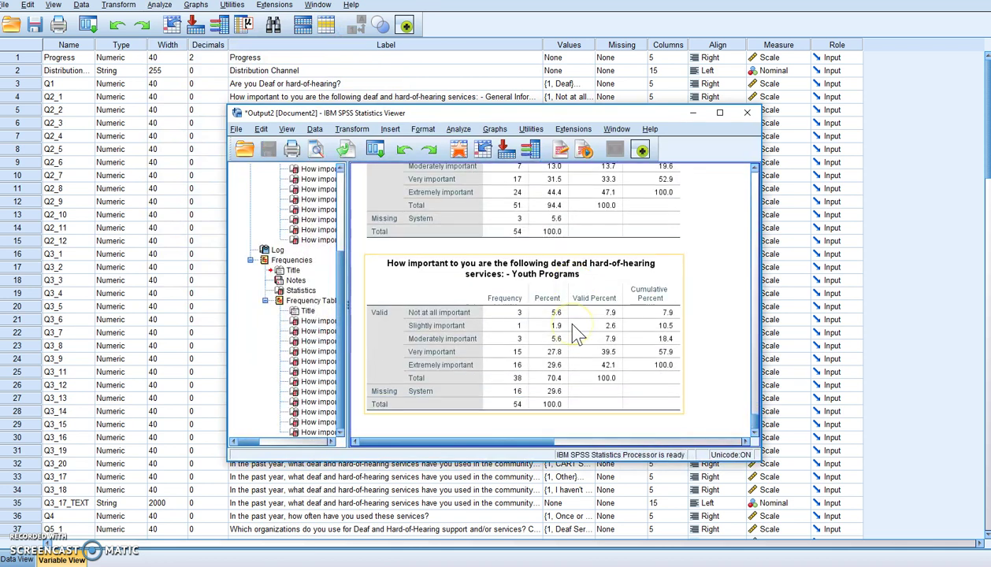
{"action": "scroll", "coordinate": [576, 333], "scroll_direction": "up", "scroll_amount": 5}
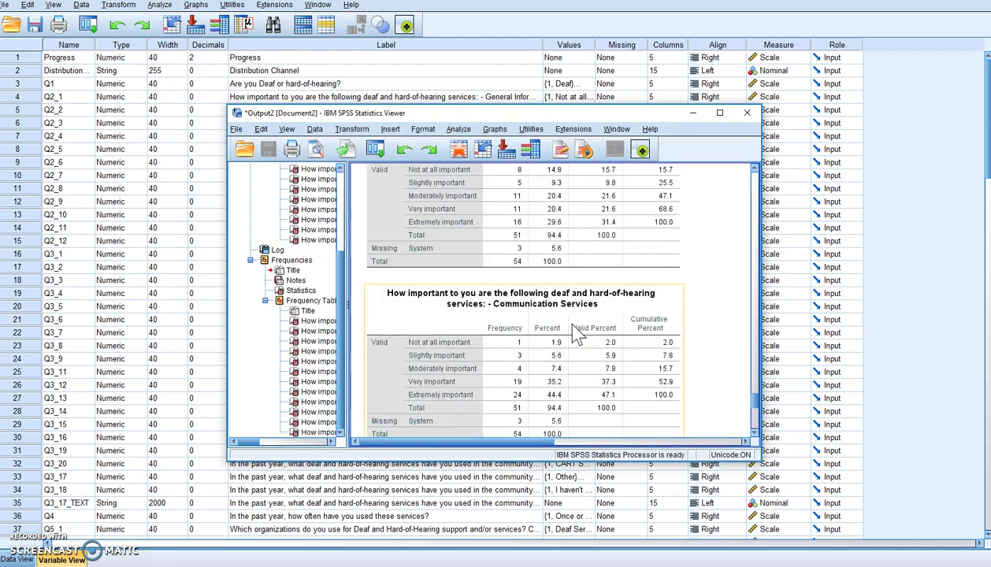
{"action": "scroll", "coordinate": [575, 334], "scroll_direction": "up", "scroll_amount": 8}
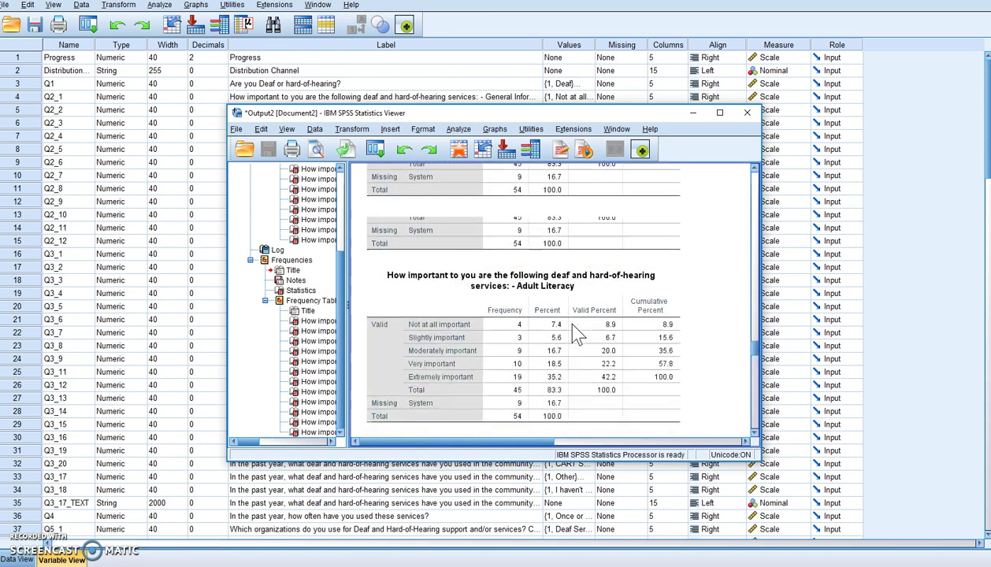
{"action": "scroll", "coordinate": [576, 333], "scroll_direction": "up", "scroll_amount": 10}
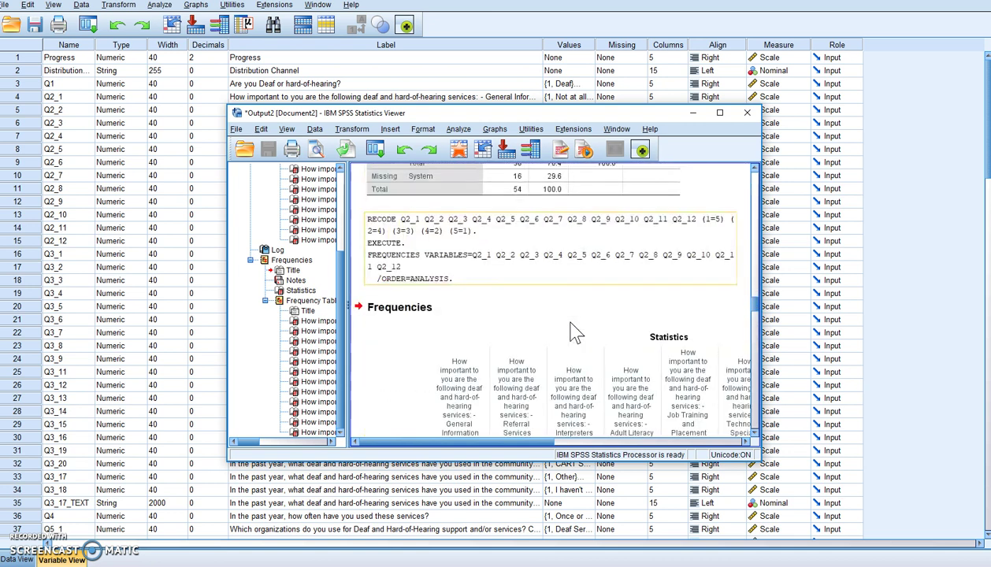
{"action": "scroll", "coordinate": [575, 333], "scroll_direction": "down", "scroll_amount": 3}
{"action": "scroll", "coordinate": [575, 334], "scroll_direction": "down", "scroll_amount": 2}
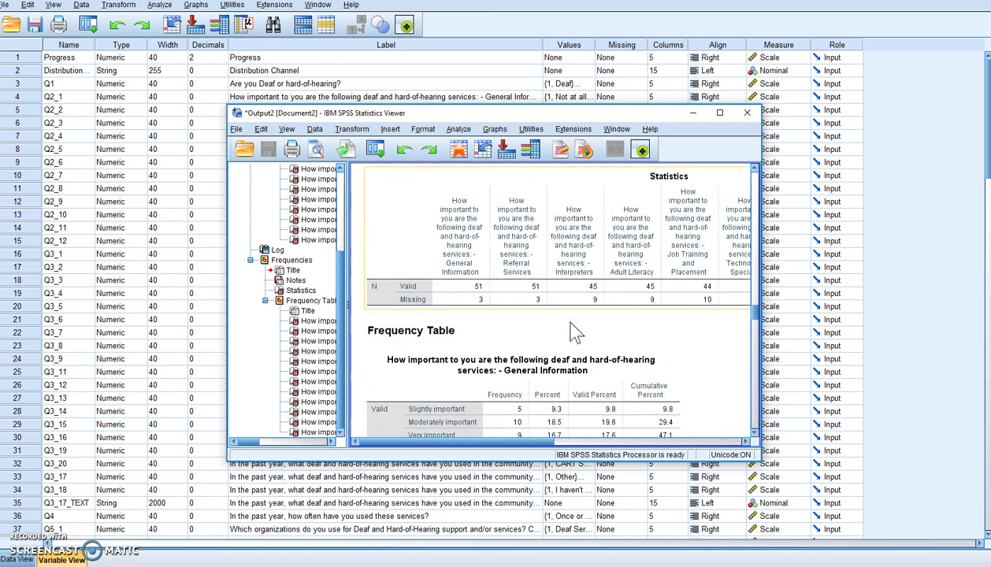
{"action": "scroll", "coordinate": [575, 333], "scroll_direction": "down", "scroll_amount": 3}
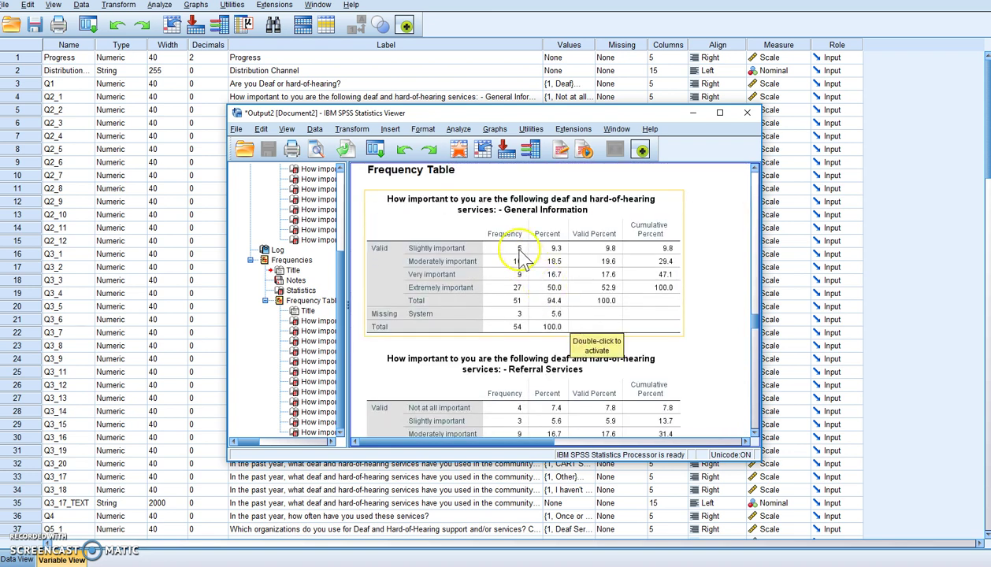
Step: Compare the General Information and Referral Services frequency tables from before the recode with those from after it
{"action": "scroll", "coordinate": [520, 299], "scroll_direction": "down", "scroll_amount": 20}
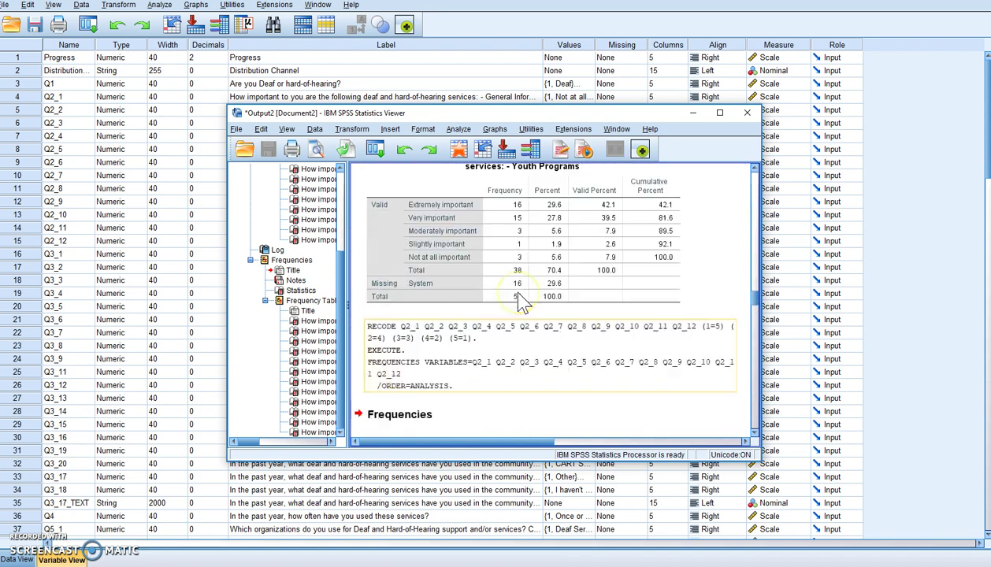
{"action": "scroll", "coordinate": [516, 300], "scroll_direction": "up", "scroll_amount": 20}
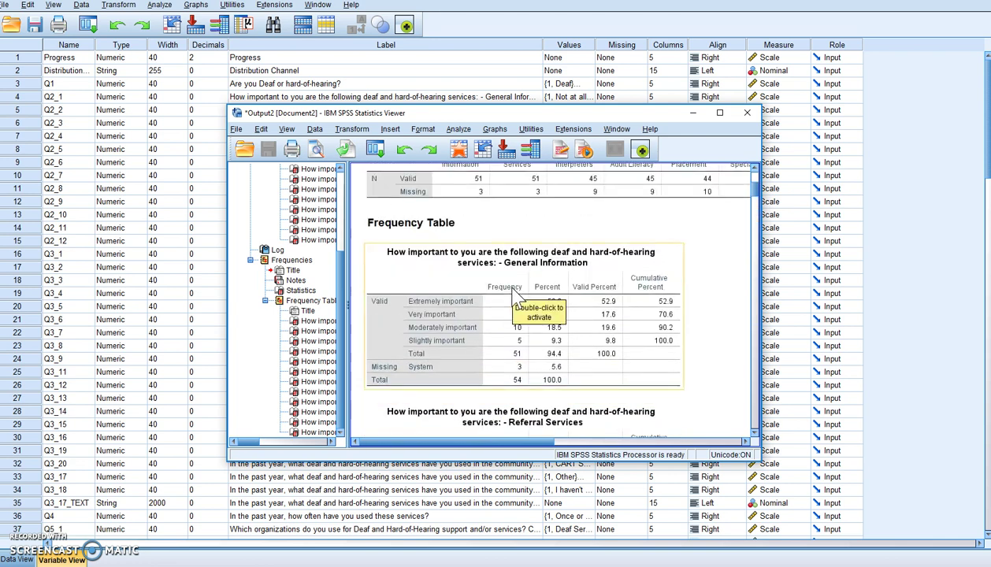
{"action": "scroll", "coordinate": [512, 311], "scroll_direction": "down", "scroll_amount": 3}
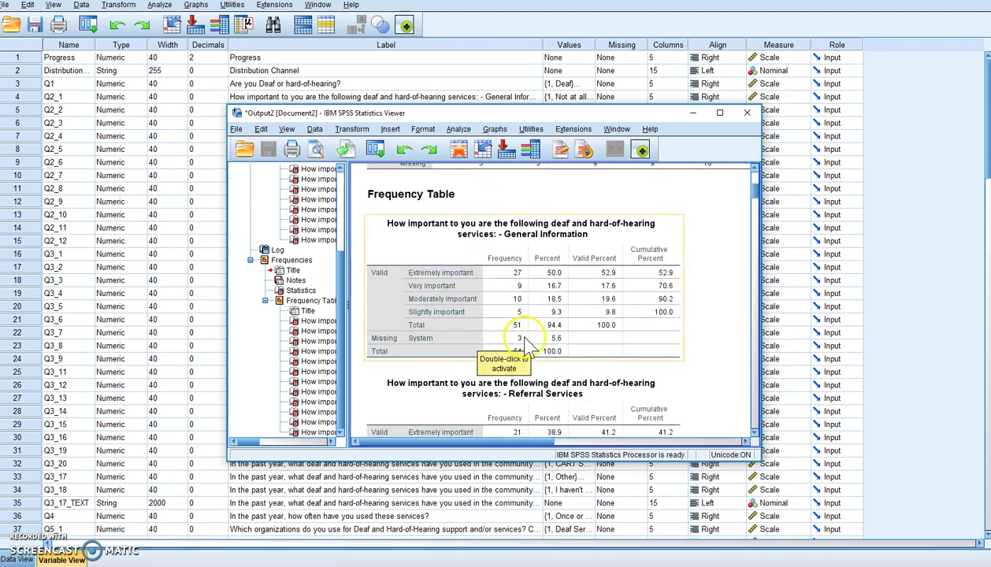
{"action": "scroll", "coordinate": [520, 272], "scroll_direction": "down", "scroll_amount": 15}
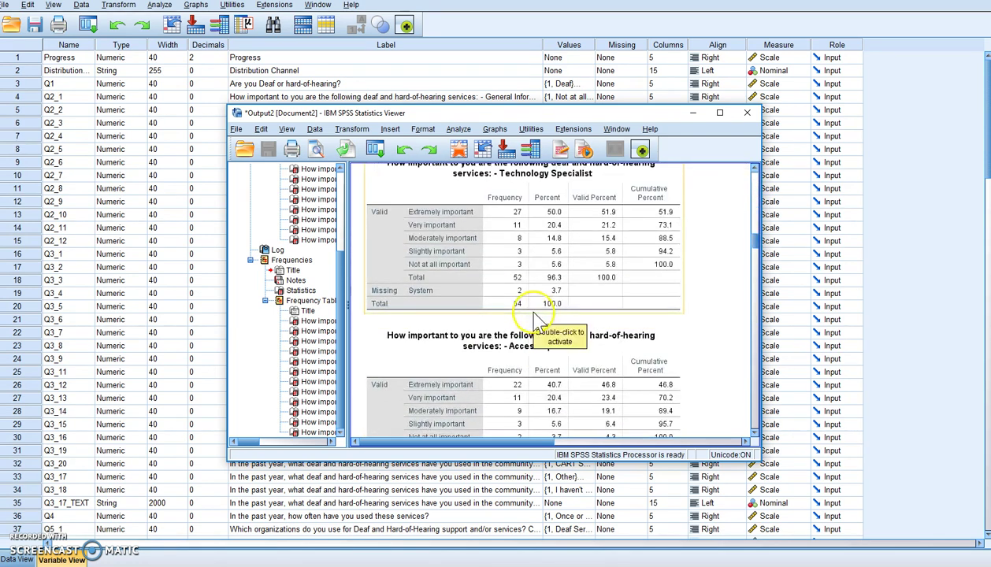
{"action": "scroll", "coordinate": [536, 315], "scroll_direction": "up", "scroll_amount": 15}
{"action": "scroll", "coordinate": [536, 315], "scroll_direction": "down", "scroll_amount": 6}
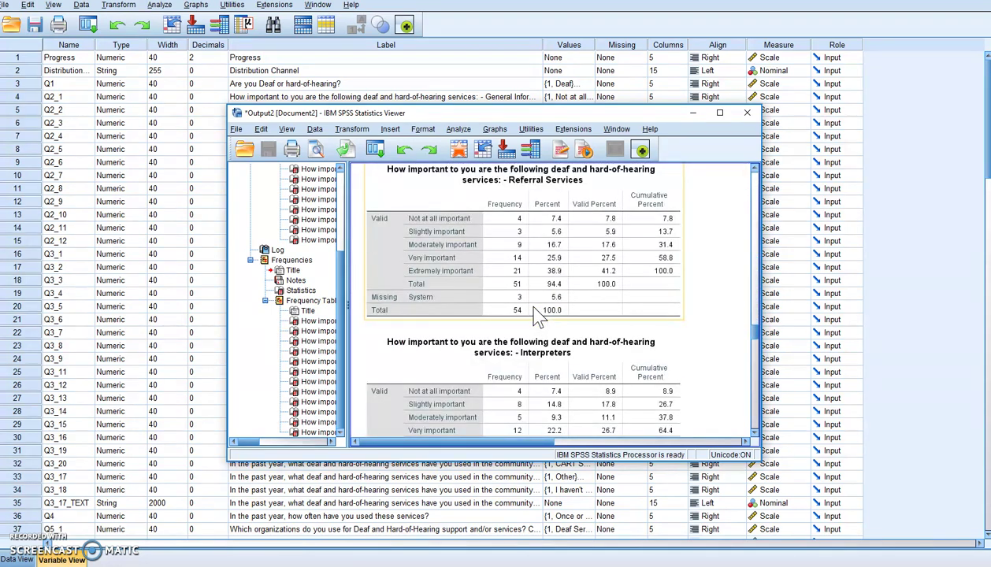
{"action": "scroll", "coordinate": [536, 313], "scroll_direction": "up", "scroll_amount": 2}
{"action": "scroll", "coordinate": [536, 312], "scroll_direction": "up", "scroll_amount": 1}
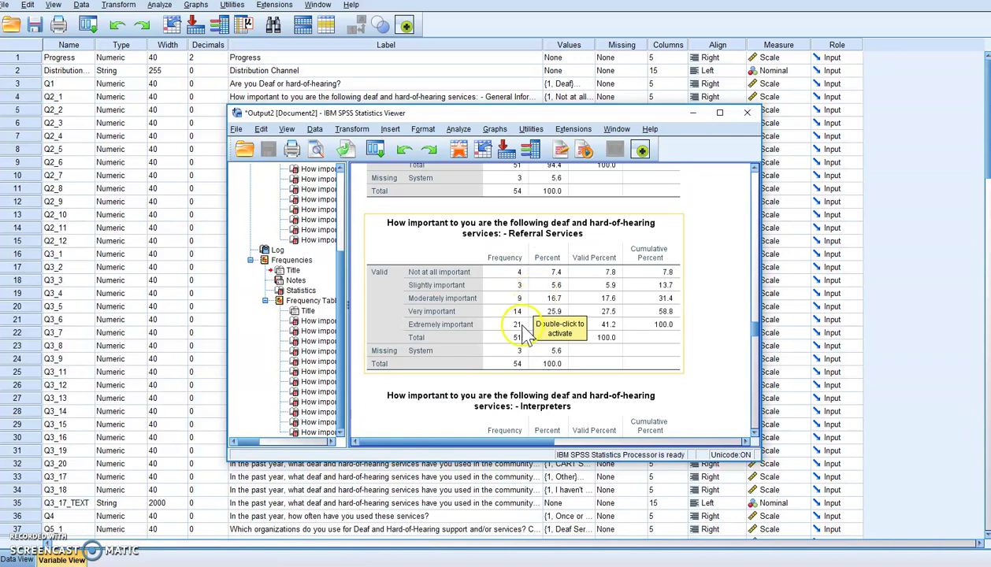
{"action": "scroll", "coordinate": [544, 320], "scroll_direction": "down", "scroll_amount": 6}
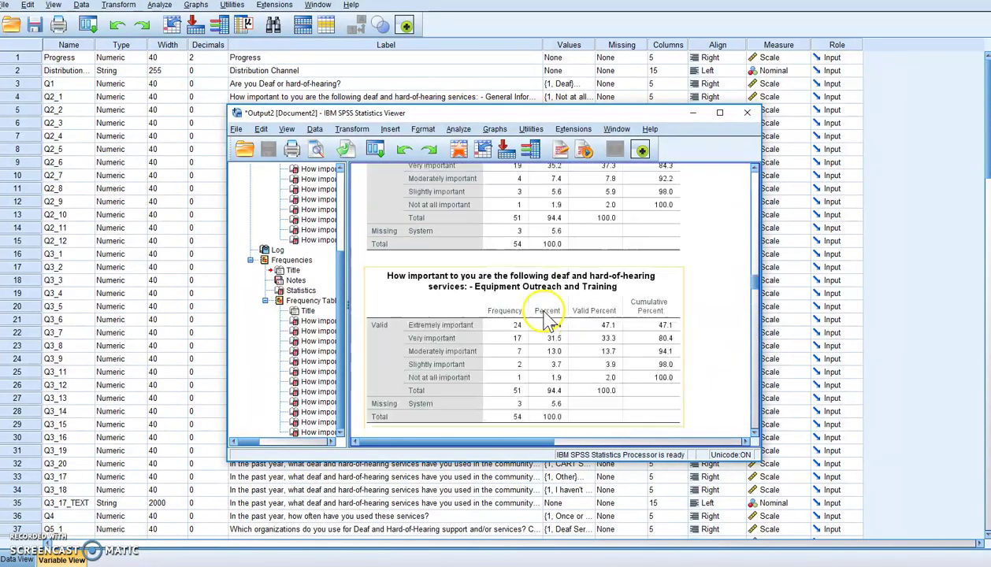
{"action": "scroll", "coordinate": [549, 319], "scroll_direction": "up", "scroll_amount": 12}
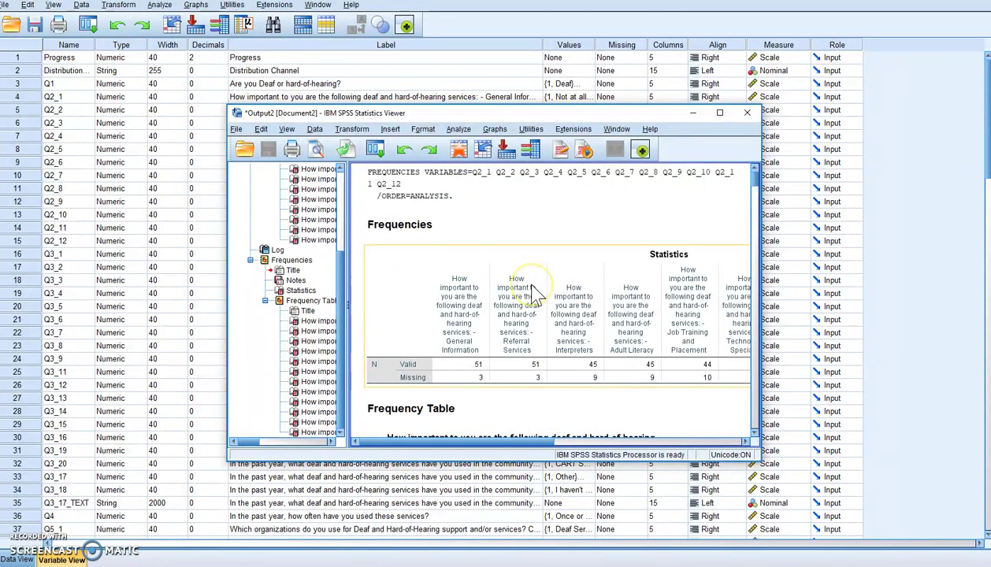
{"action": "scroll", "coordinate": [533, 291], "scroll_direction": "down", "scroll_amount": 6}
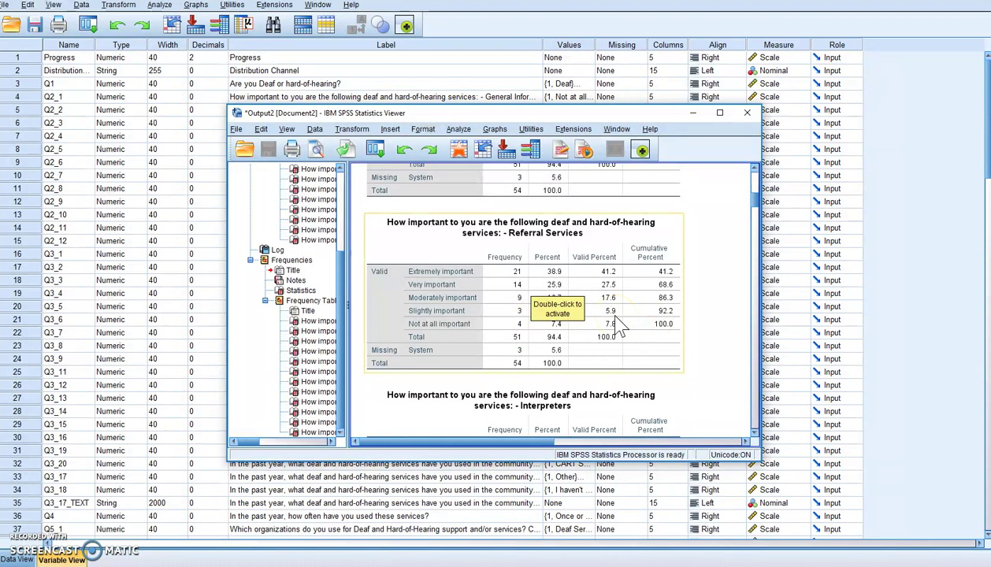
{"action": "scroll", "coordinate": [661, 380], "scroll_direction": "down", "scroll_amount": 1}
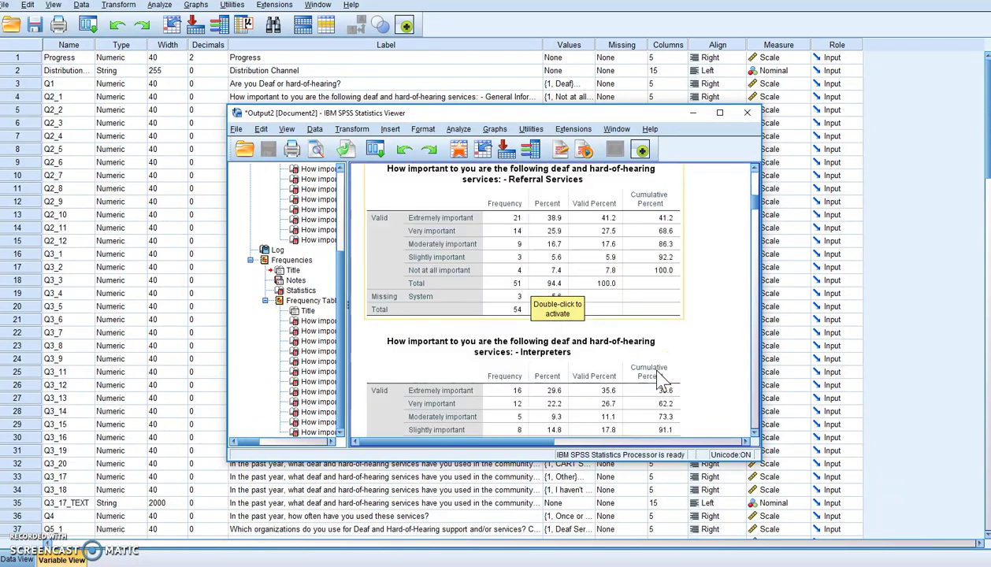